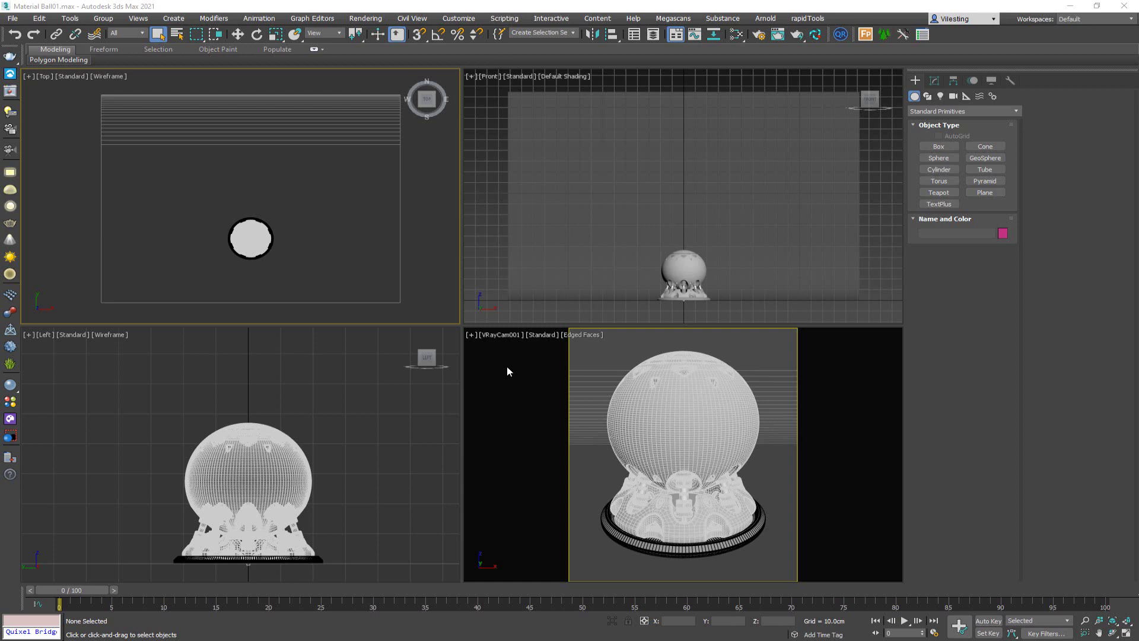
# - Open the V-Ray Frame Buffer and the Slate Material Editor, and start an interactive render of the material ball
pyautogui.click(12, 94)
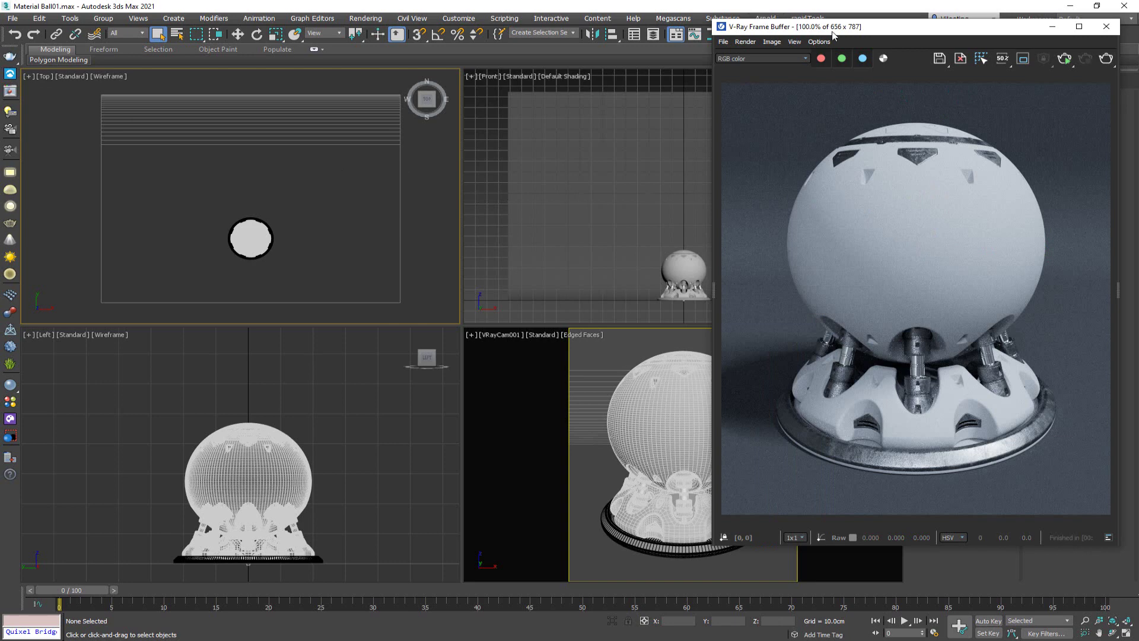
pyautogui.click(300, 9)
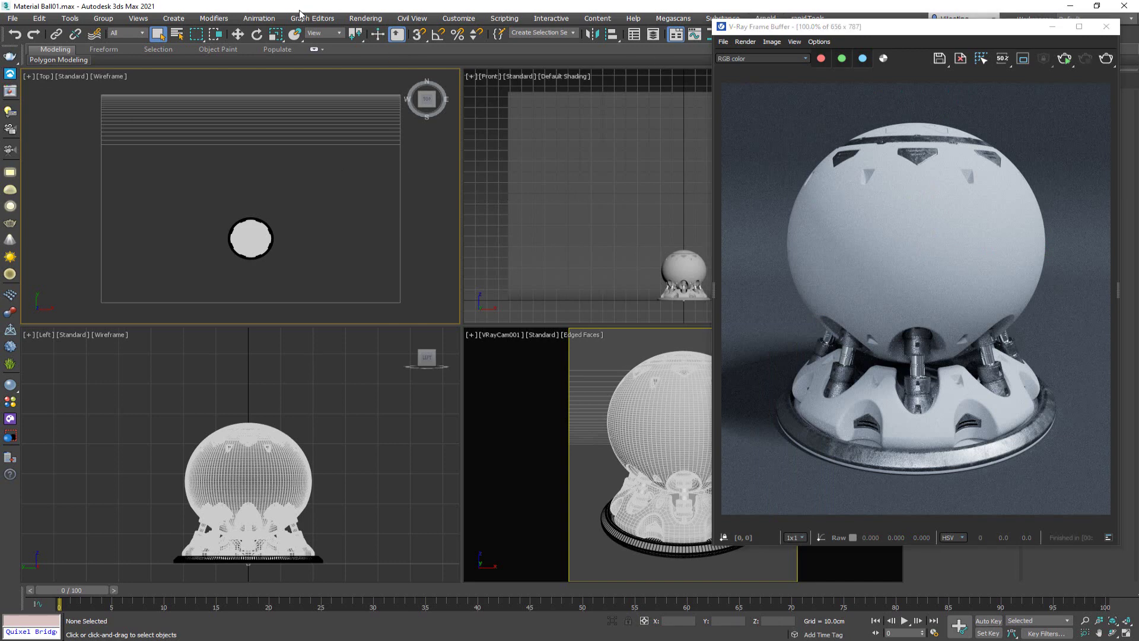
pyautogui.press('m')
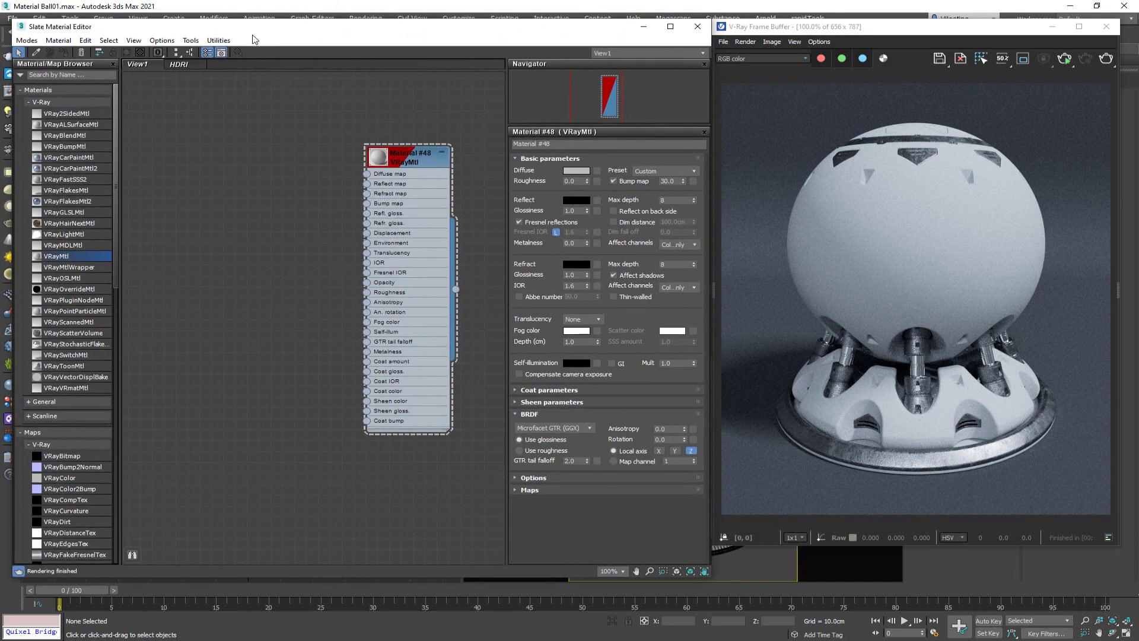
pyautogui.click(1062, 56)
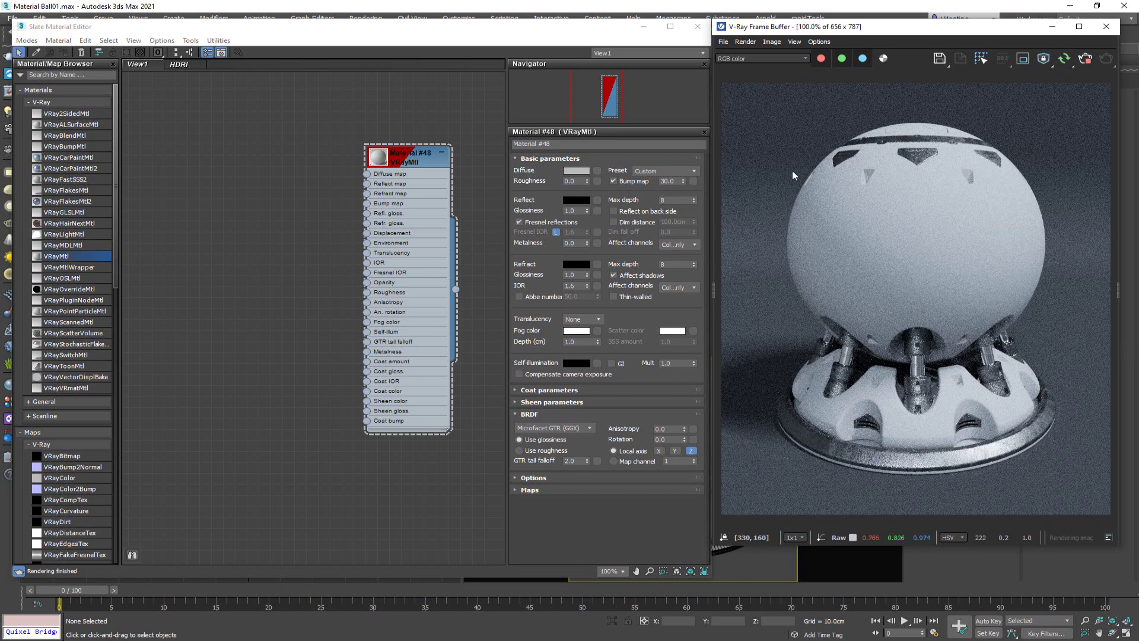
# - Set the VRayMtl's diffuse color to a dark red with red 31, green 1 and blue 1
pyautogui.click(405, 164)
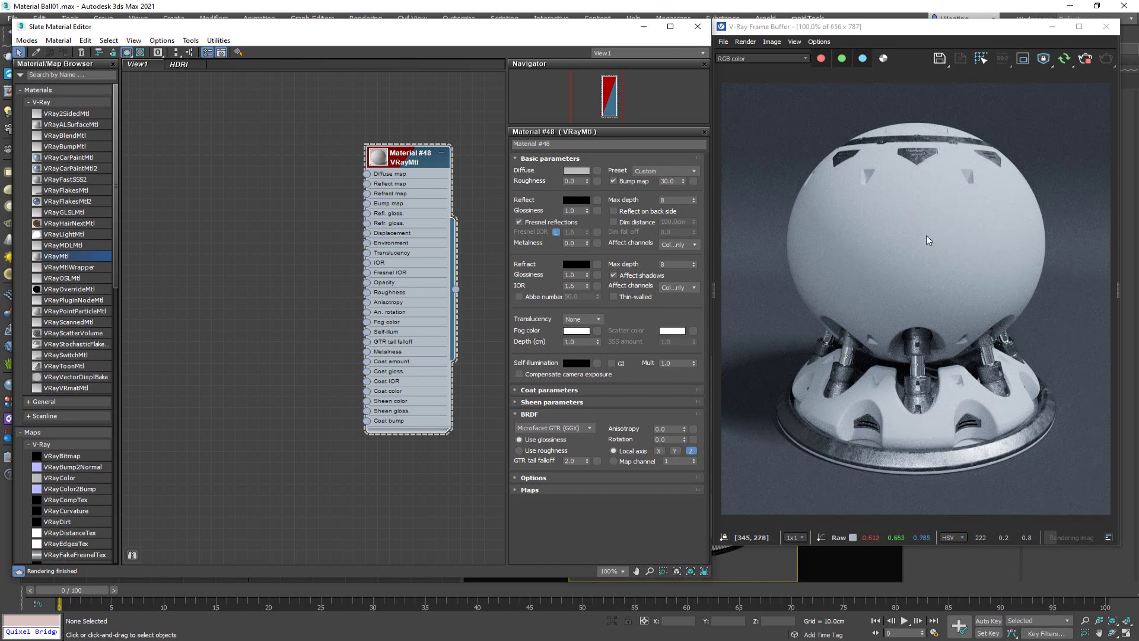
pyautogui.click(577, 171)
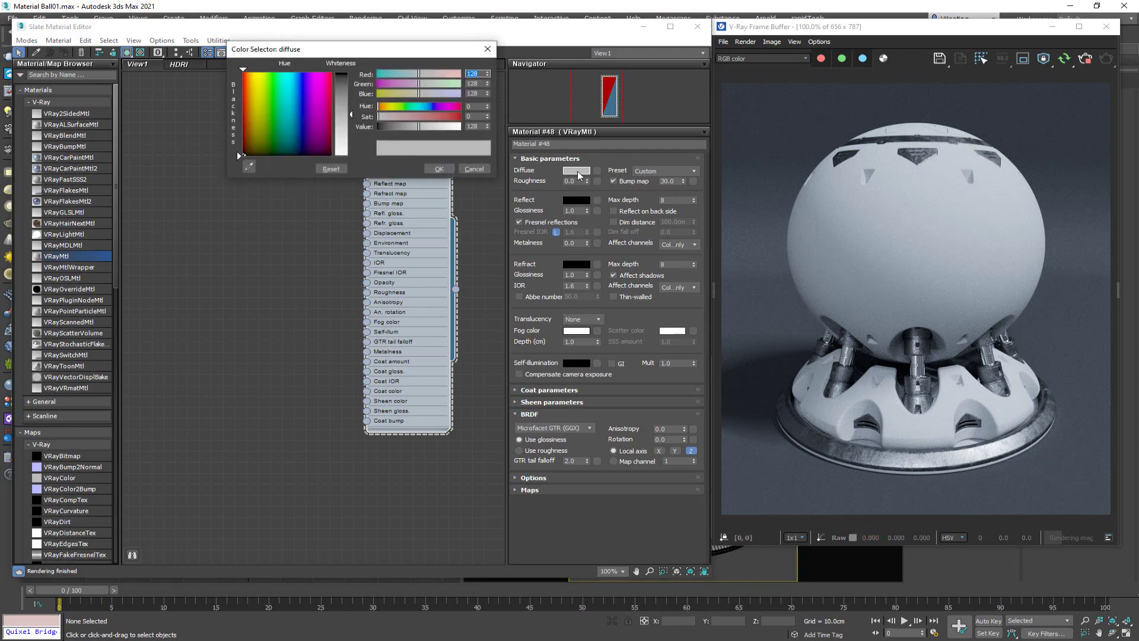
pyautogui.moveTo(269, 112); pyautogui.dragTo(241, 71)
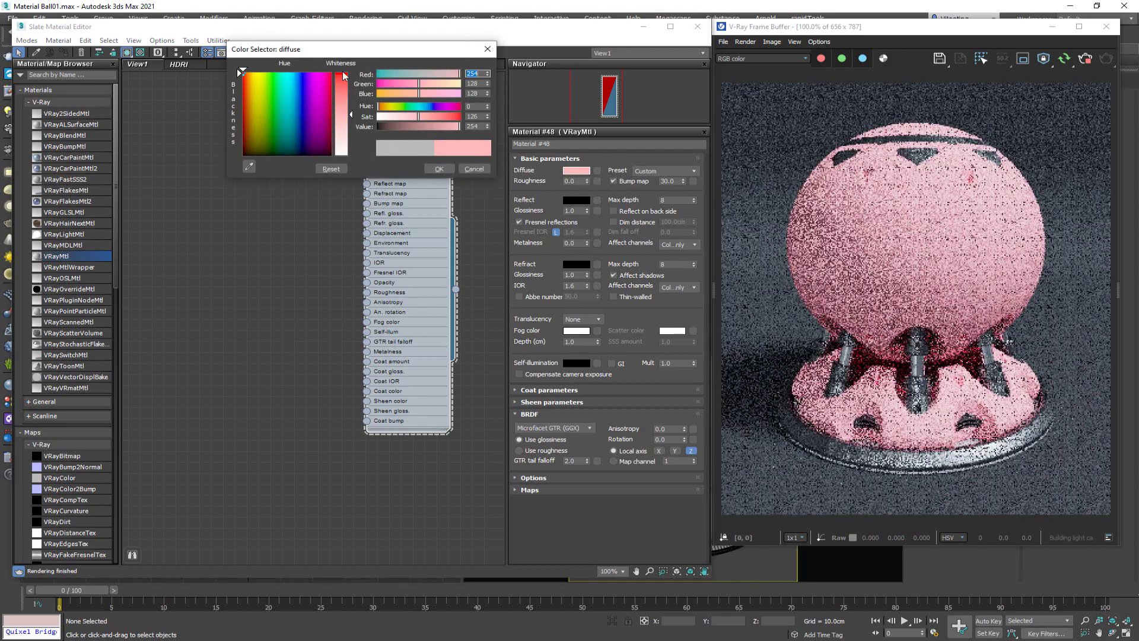
pyautogui.moveTo(458, 127); pyautogui.dragTo(387, 127)
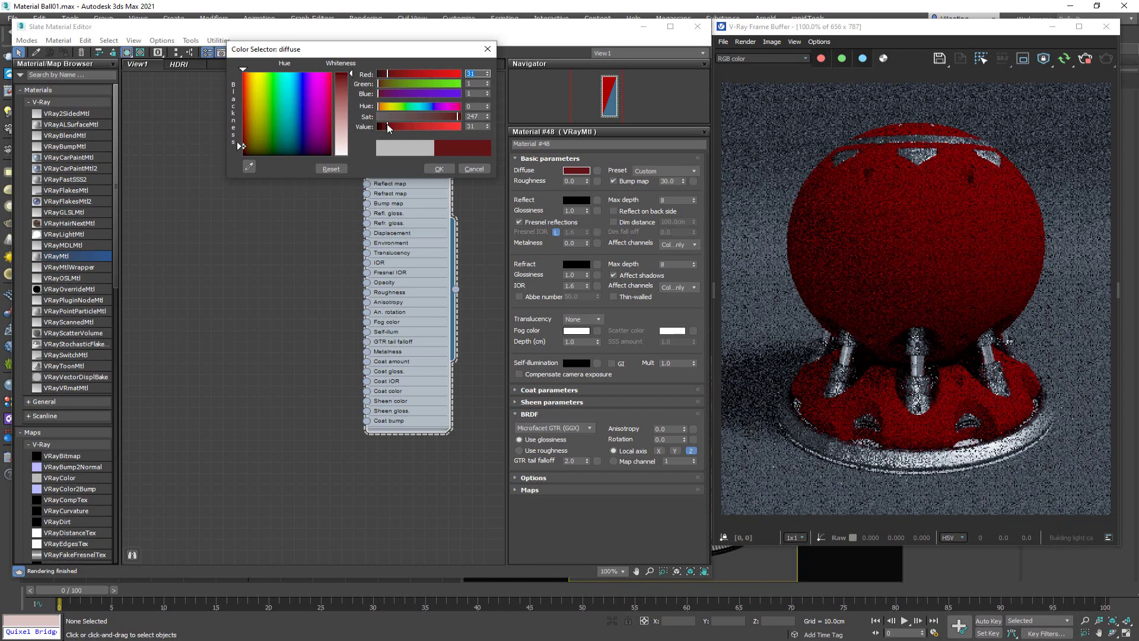
pyautogui.click(439, 169)
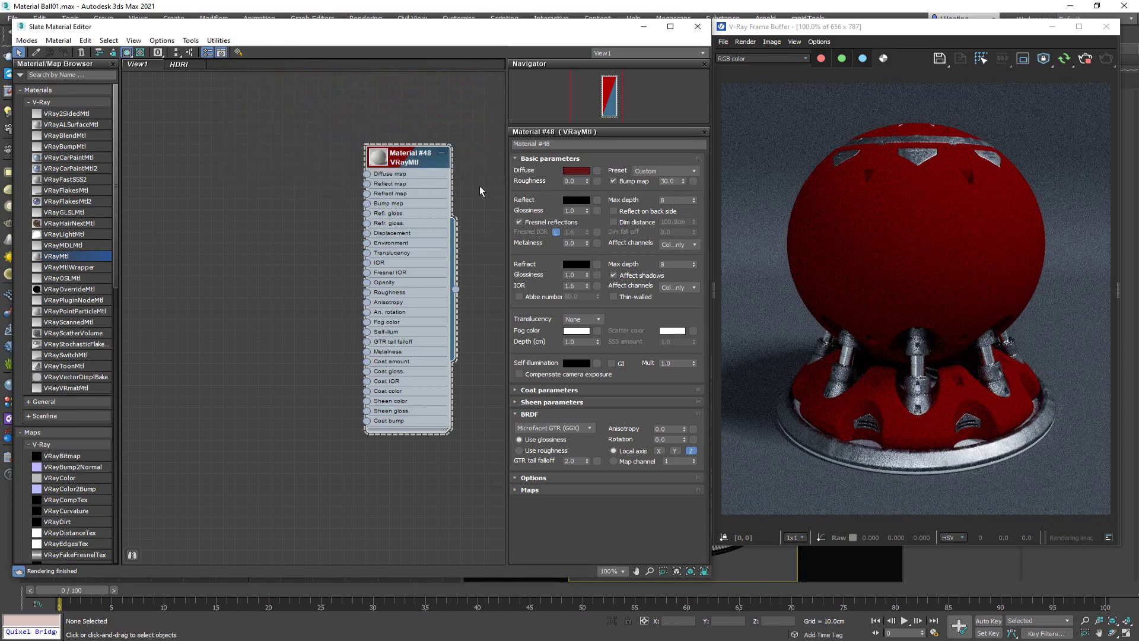
# - Set the material's reflect color to a neutral grey with a value of 136
pyautogui.click(575, 201)
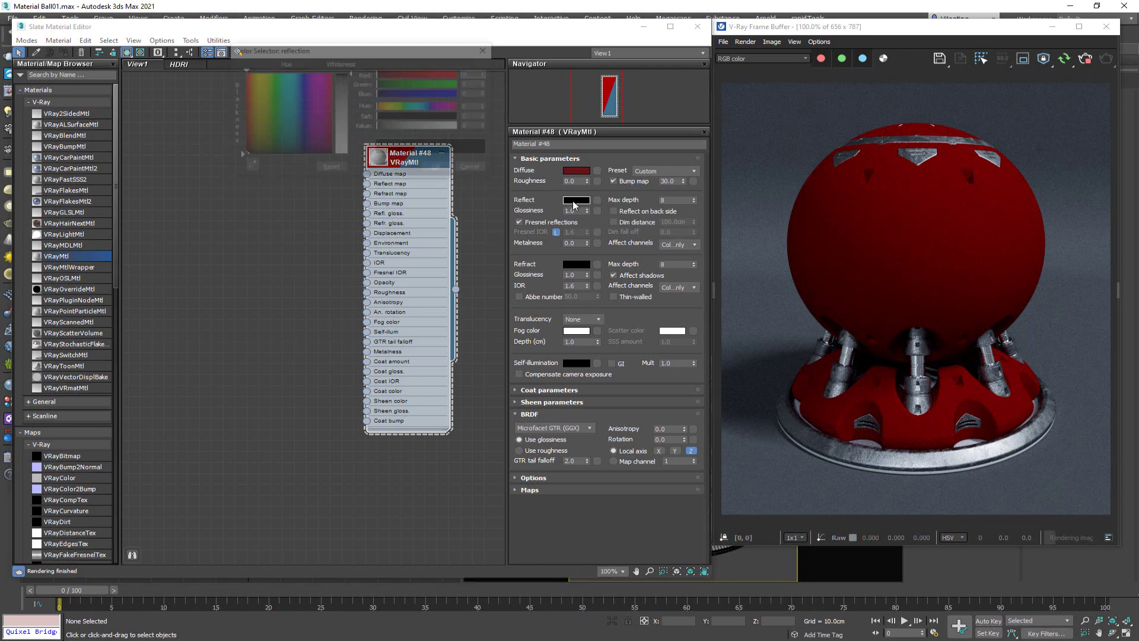
pyautogui.moveTo(403, 126); pyautogui.dragTo(421, 126)
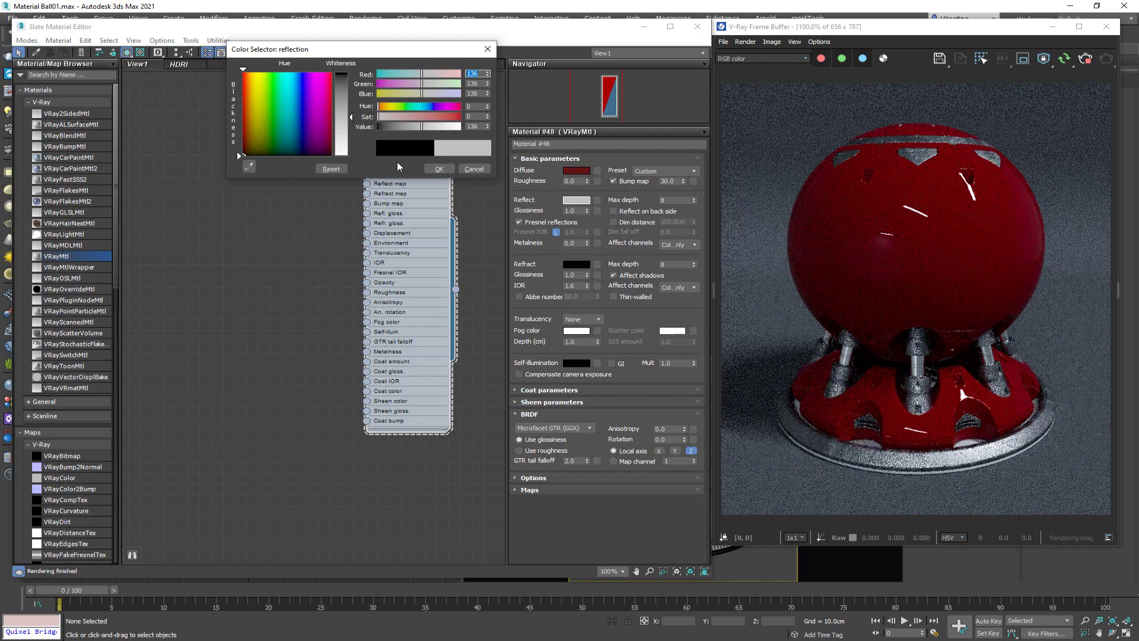
pyautogui.click(439, 169)
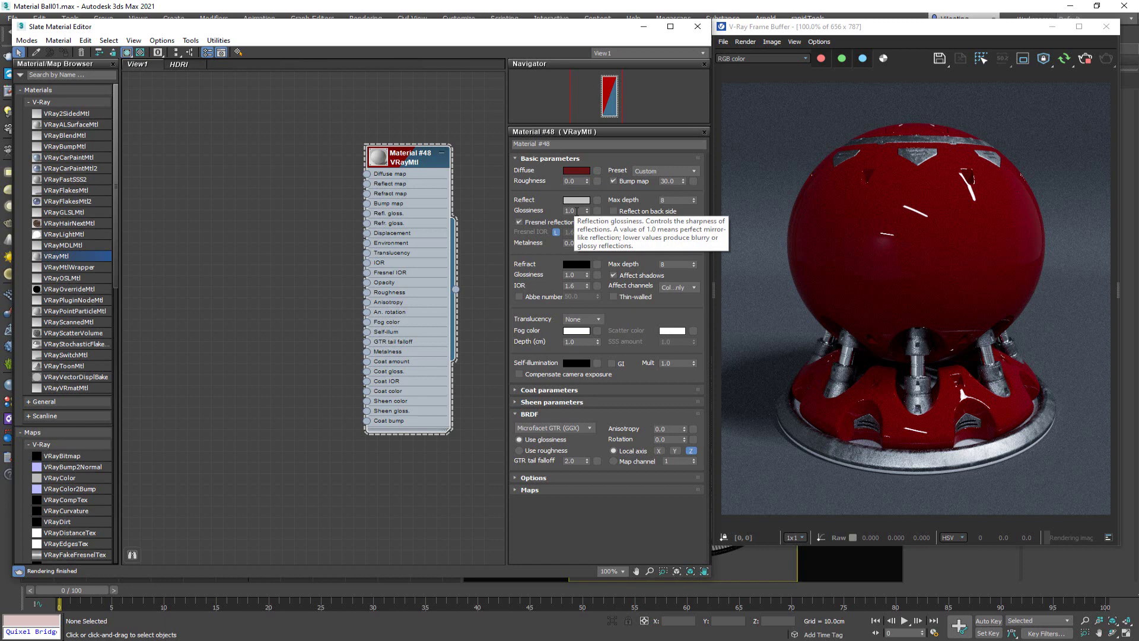
# - Set the material's reflection glossiness to 0.8
pyautogui.click(575, 210)
pyautogui.doubleClick(575, 210)
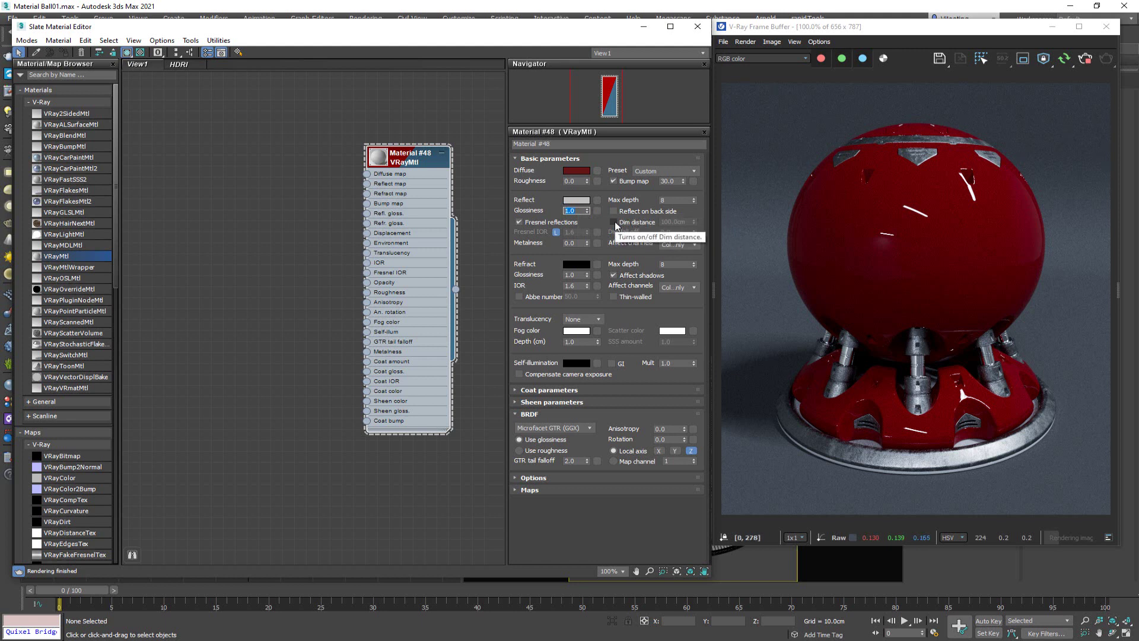
pyautogui.write('0.8')
pyautogui.press('Return')
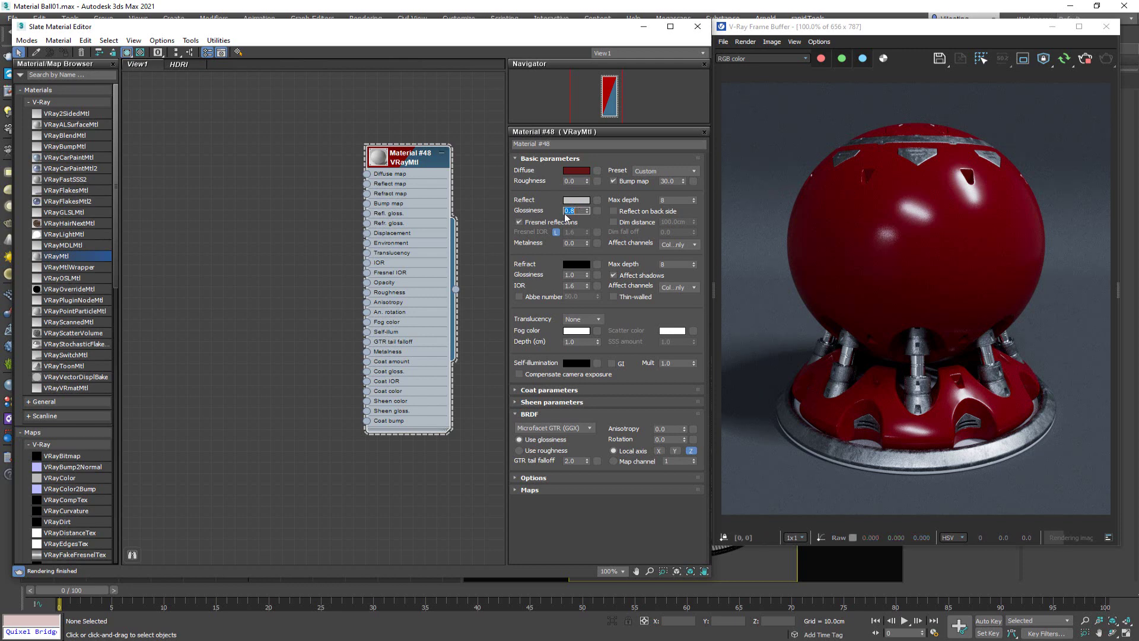
# - Assign a VRayBitmap map to the material's reflection glossiness and open the map's parameters
pyautogui.click(597, 211)
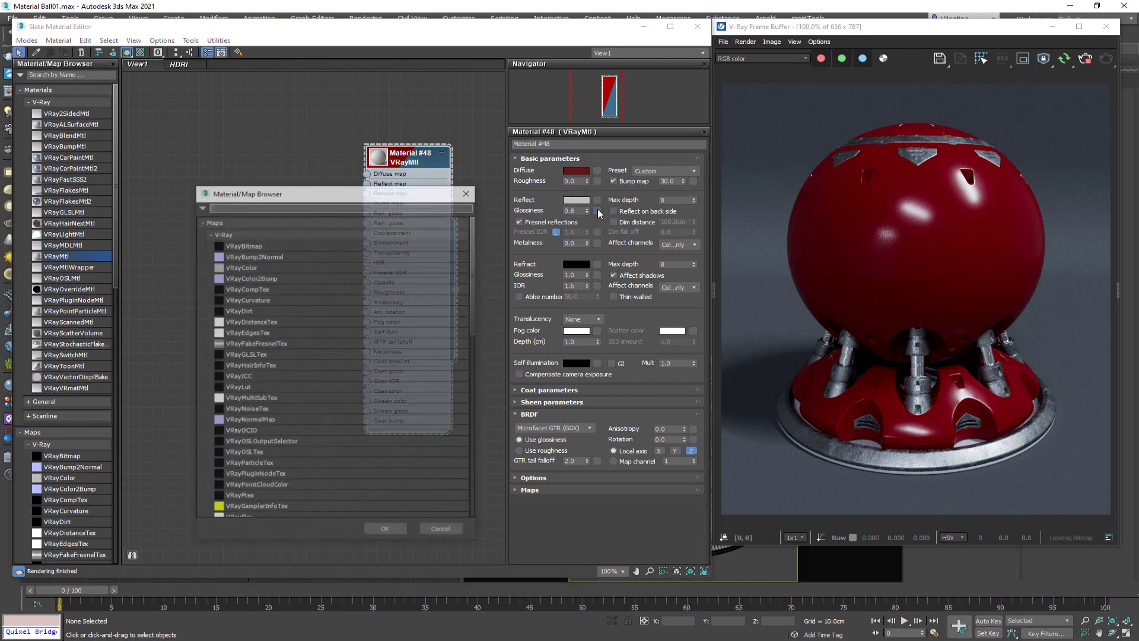
pyautogui.doubleClick(314, 244)
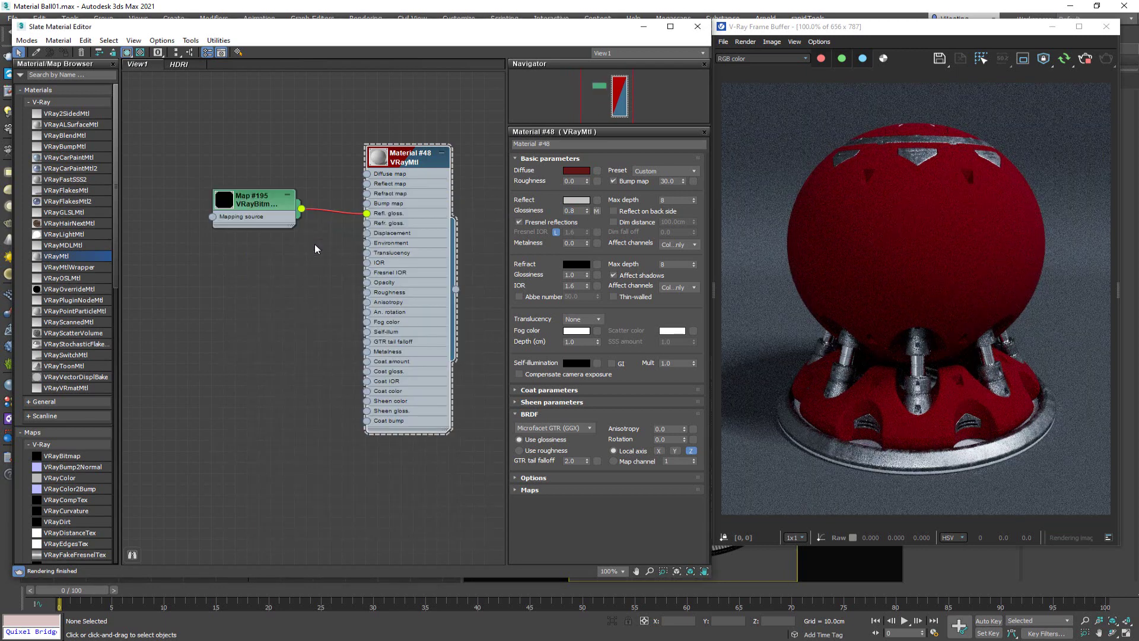
pyautogui.doubleClick(255, 200)
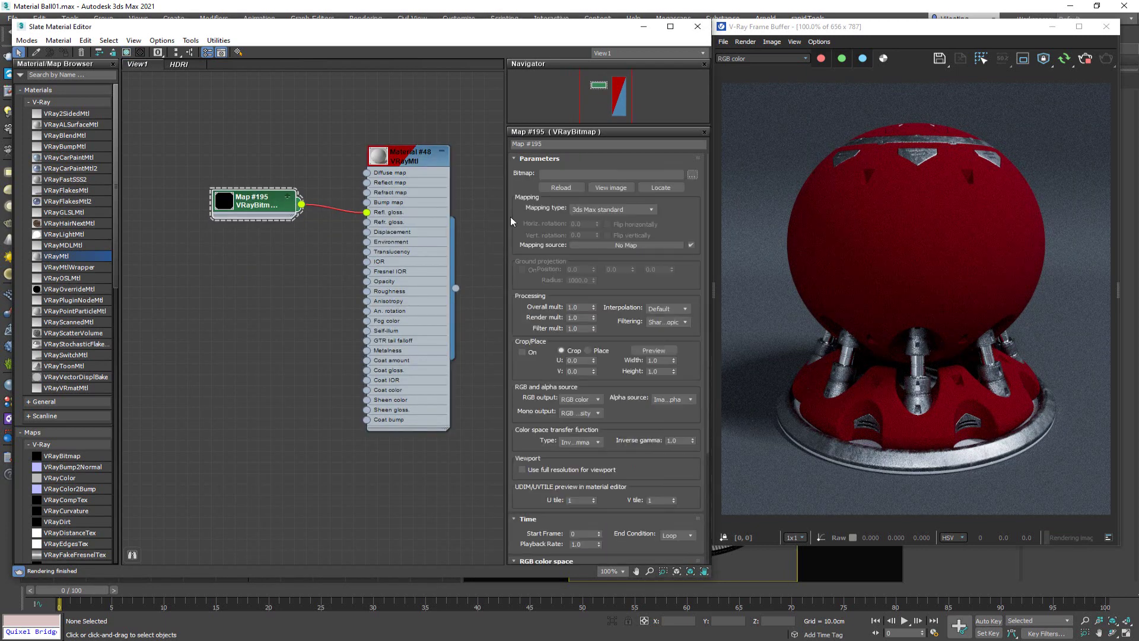
# - Load the Grunge_05 texture from the Seamless folder into the glossiness VRayBitmap, after previewing Grunge_05_Light and Grunge_04_Light
pyautogui.click(693, 174)
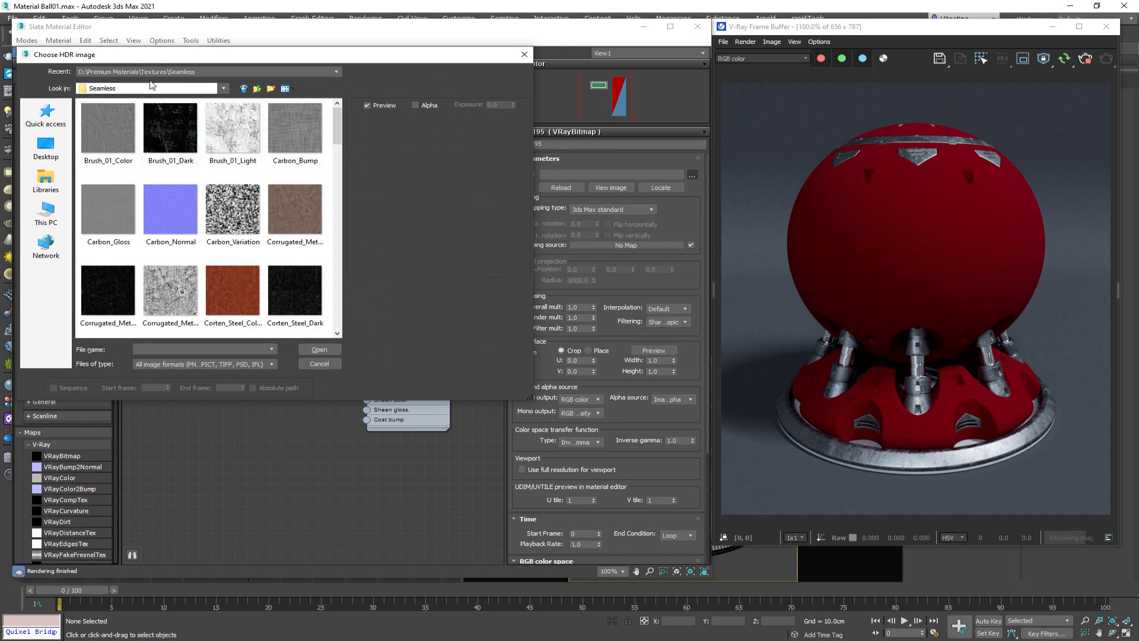
pyautogui.scroll(-5, 241, 243)
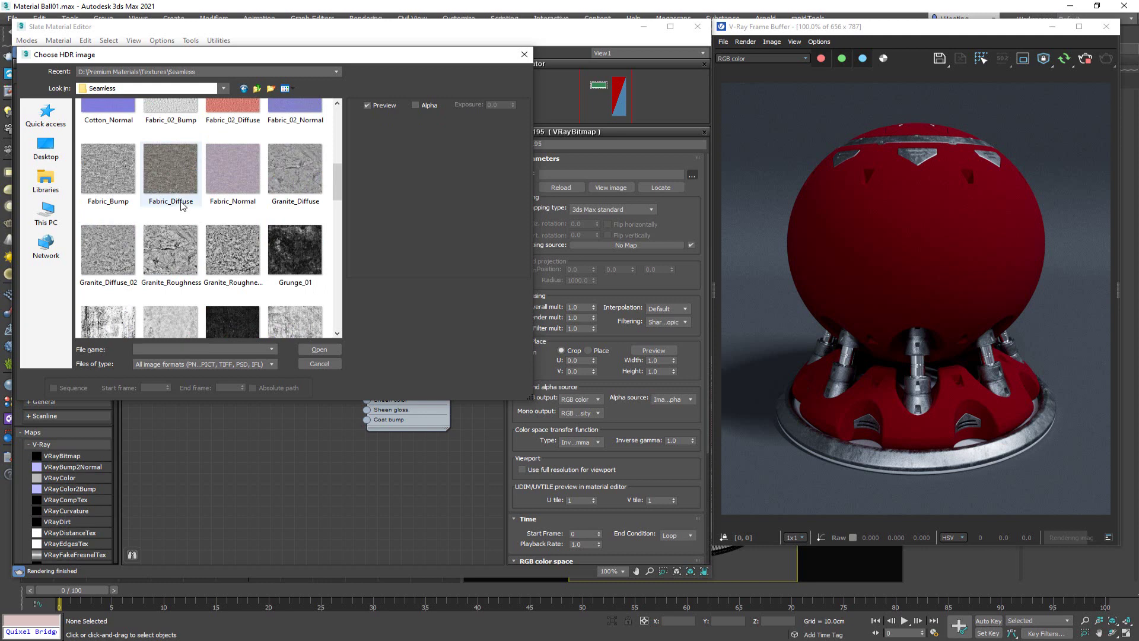
pyautogui.scroll(-2, 171, 203)
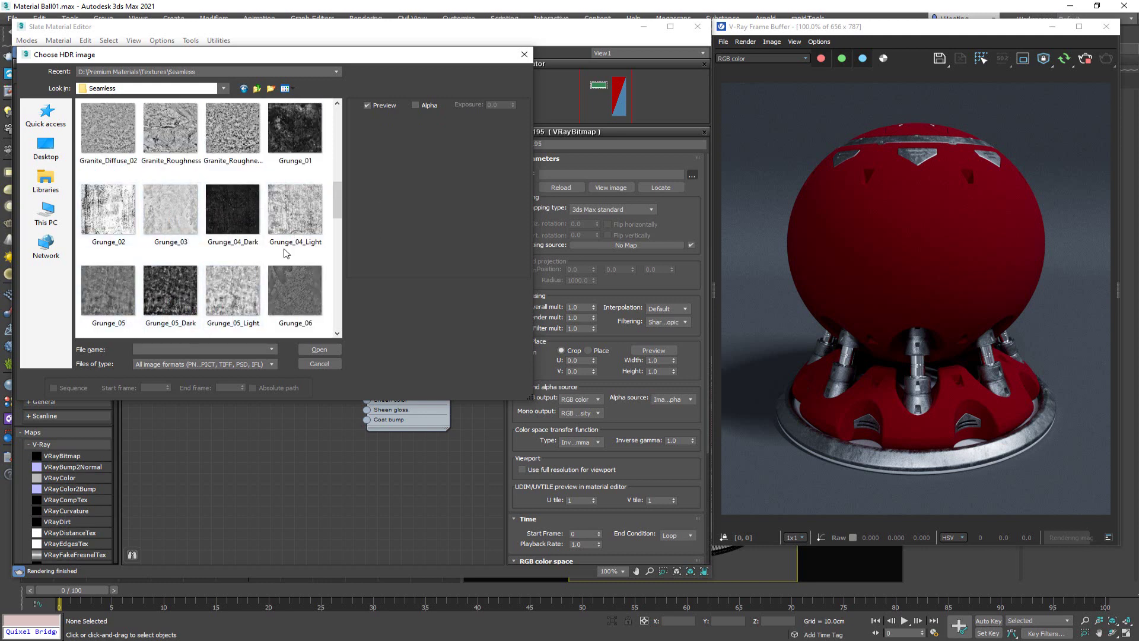
pyautogui.click(233, 291)
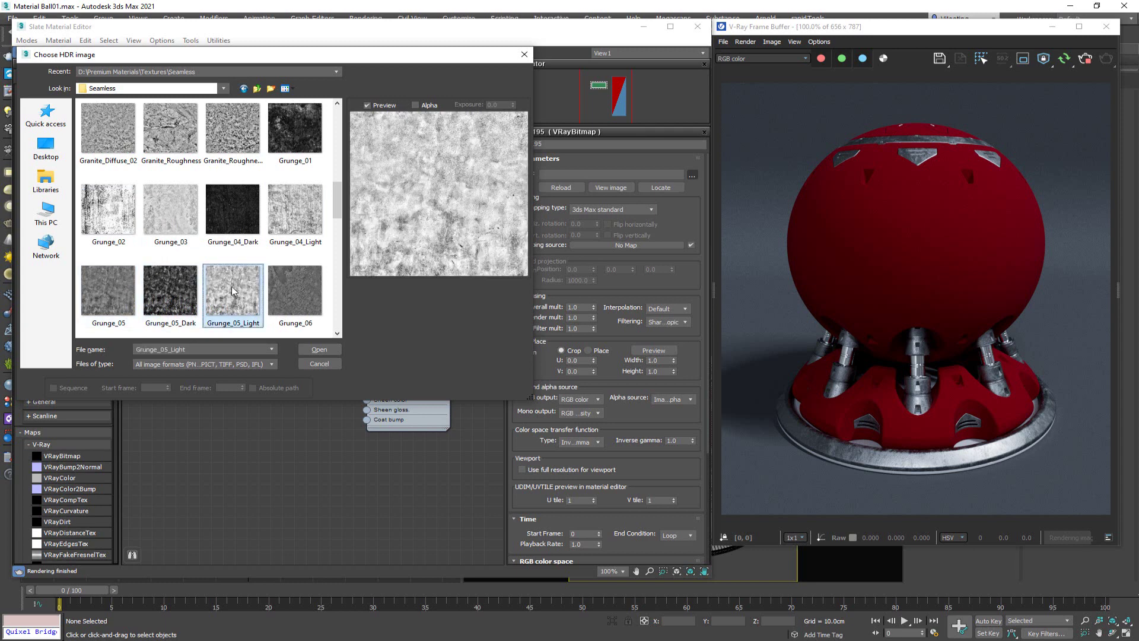
pyautogui.click(299, 226)
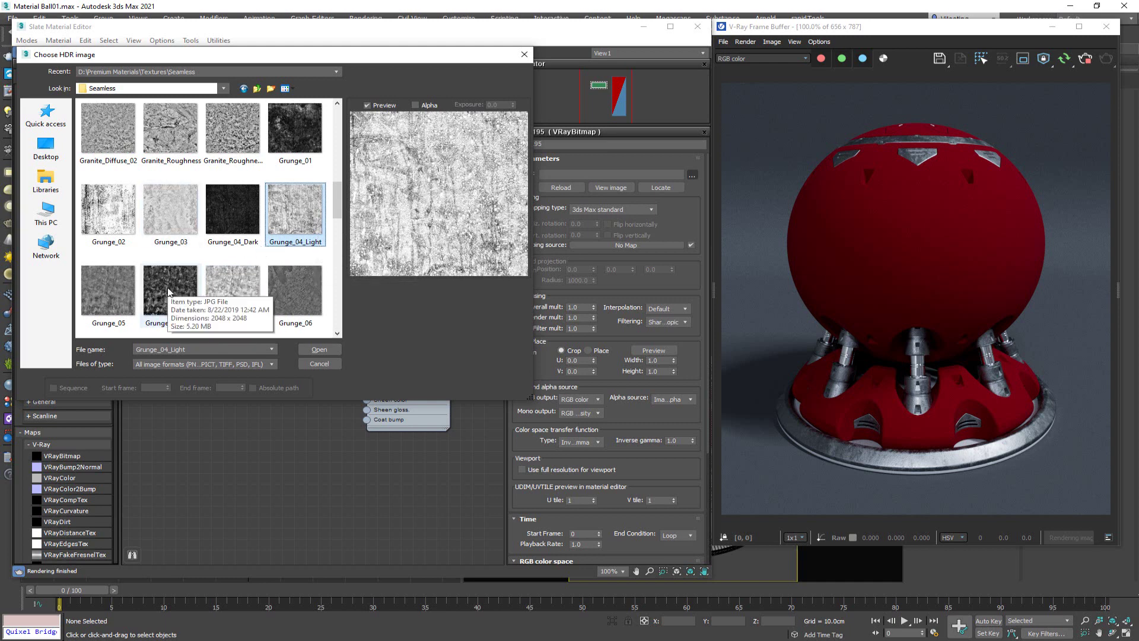
pyautogui.click(107, 294)
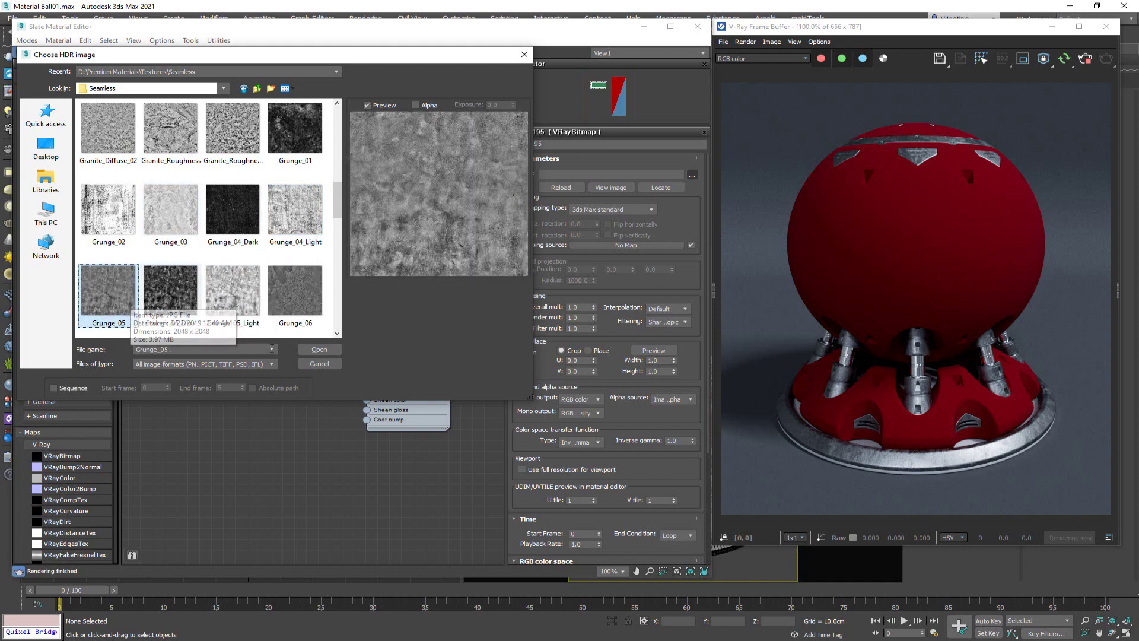
pyautogui.click(305, 350)
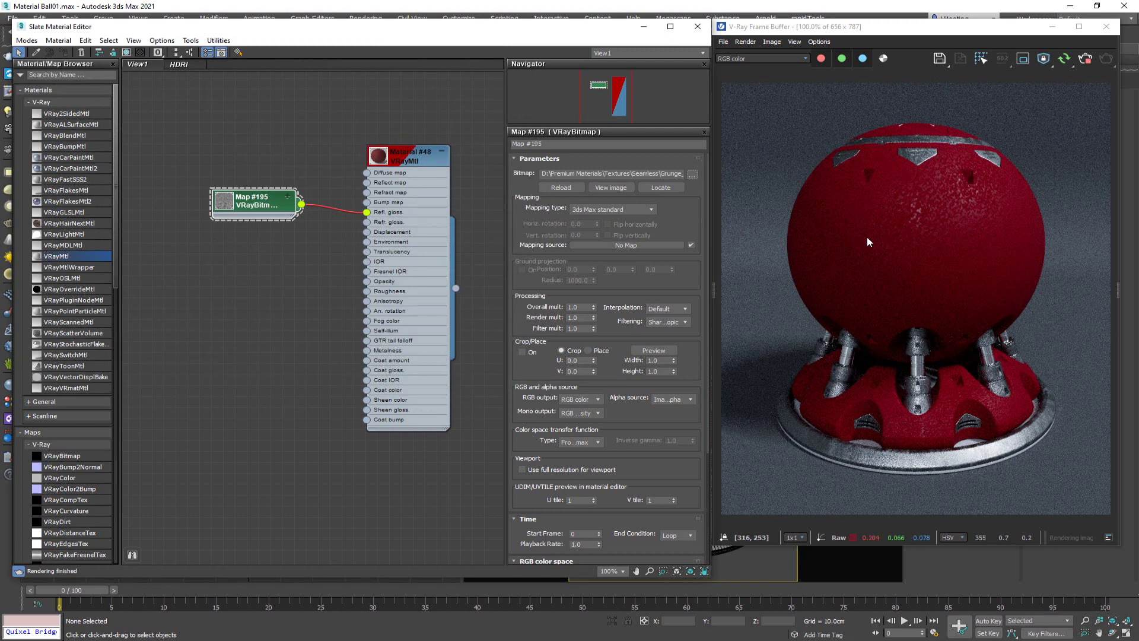
# - Set the amount of the material's reflection glossiness map to 20 and inspect the highlights in the render
pyautogui.scroll(1, 945, 214)
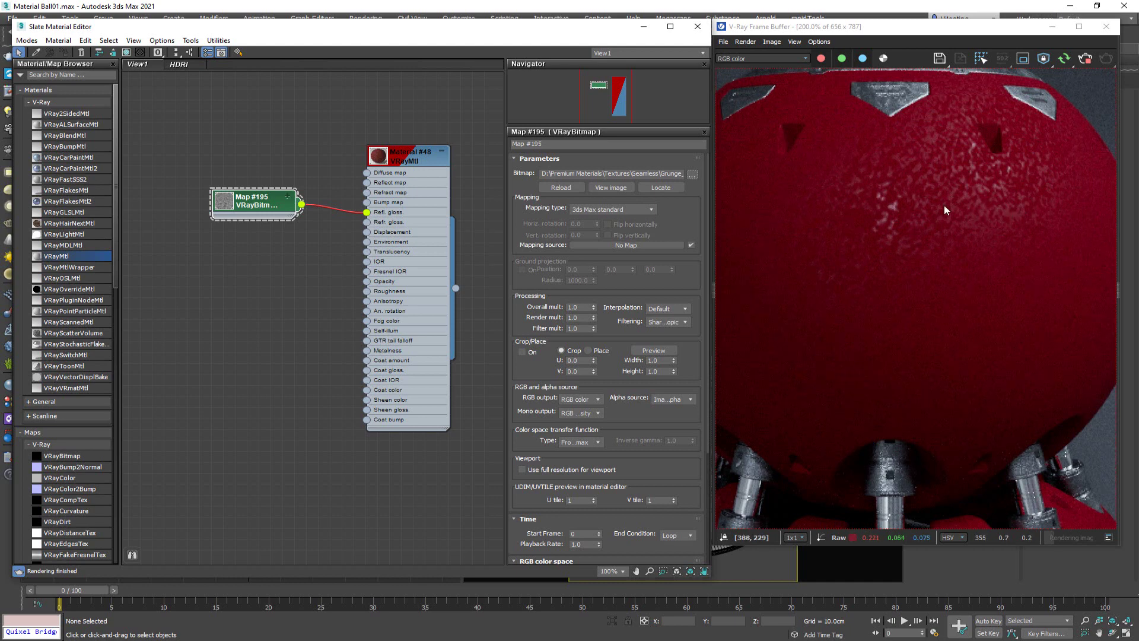
pyautogui.doubleClick(401, 158)
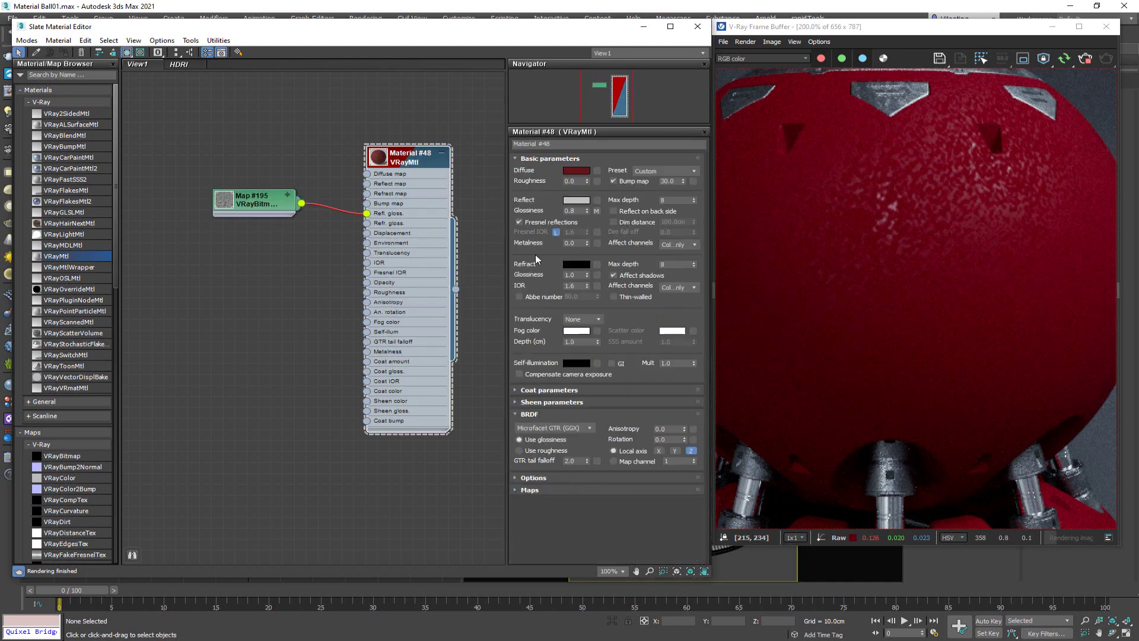
pyautogui.click(561, 489)
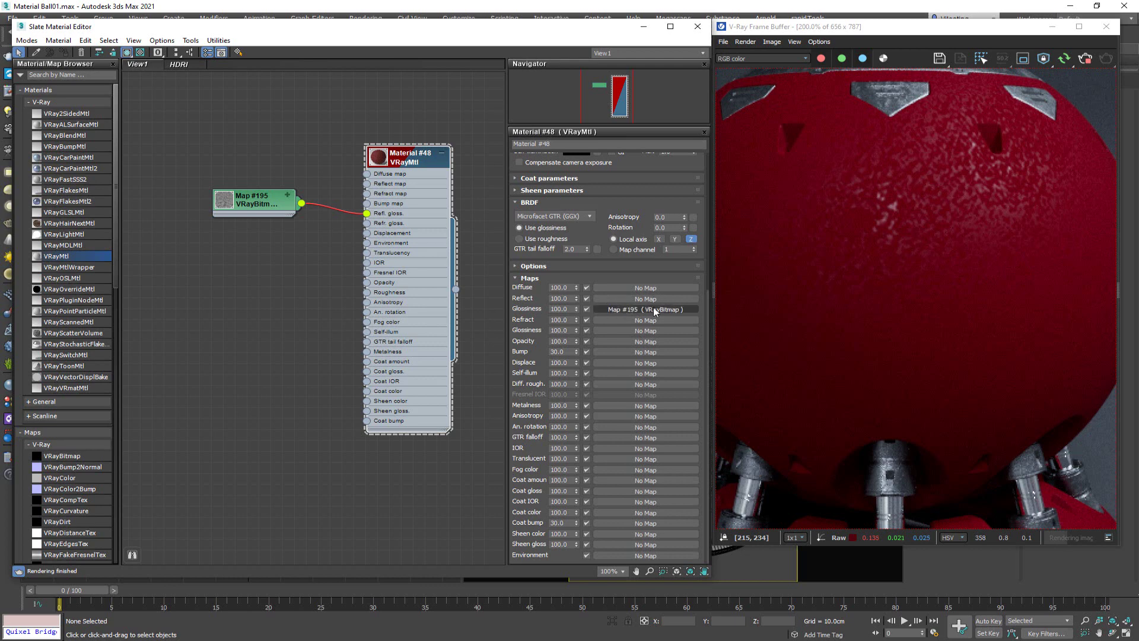
pyautogui.moveTo(571, 309); pyautogui.dragTo(539, 306)
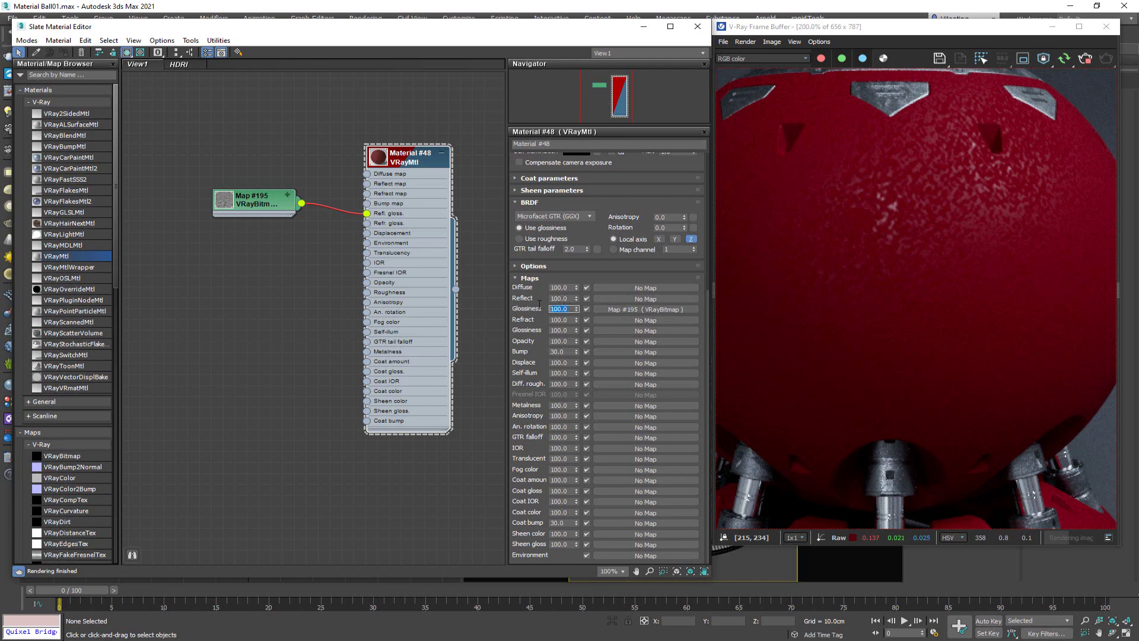
pyautogui.write('20')
pyautogui.press('Return')
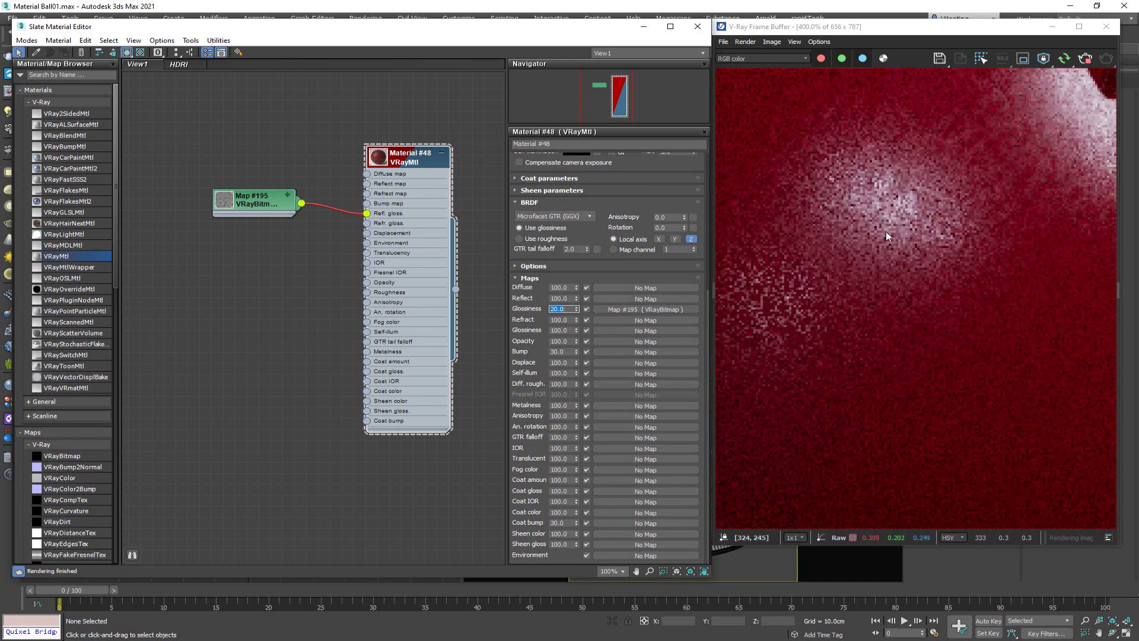
pyautogui.scroll(-2, 885, 231)
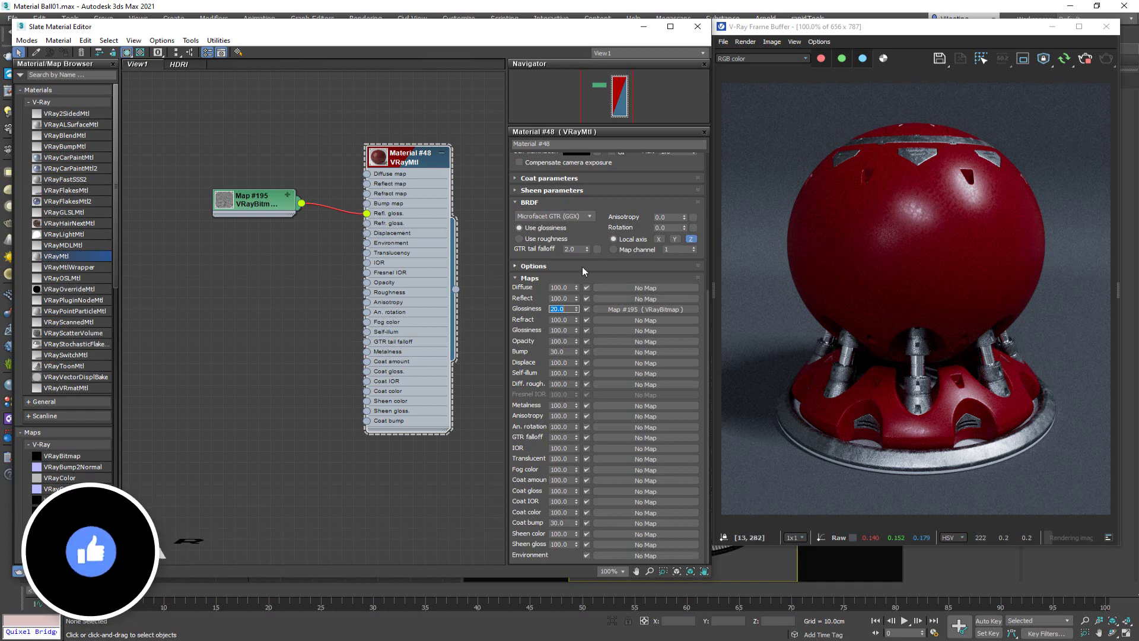
pyautogui.moveTo(574, 266); pyautogui.dragTo(575, 483)
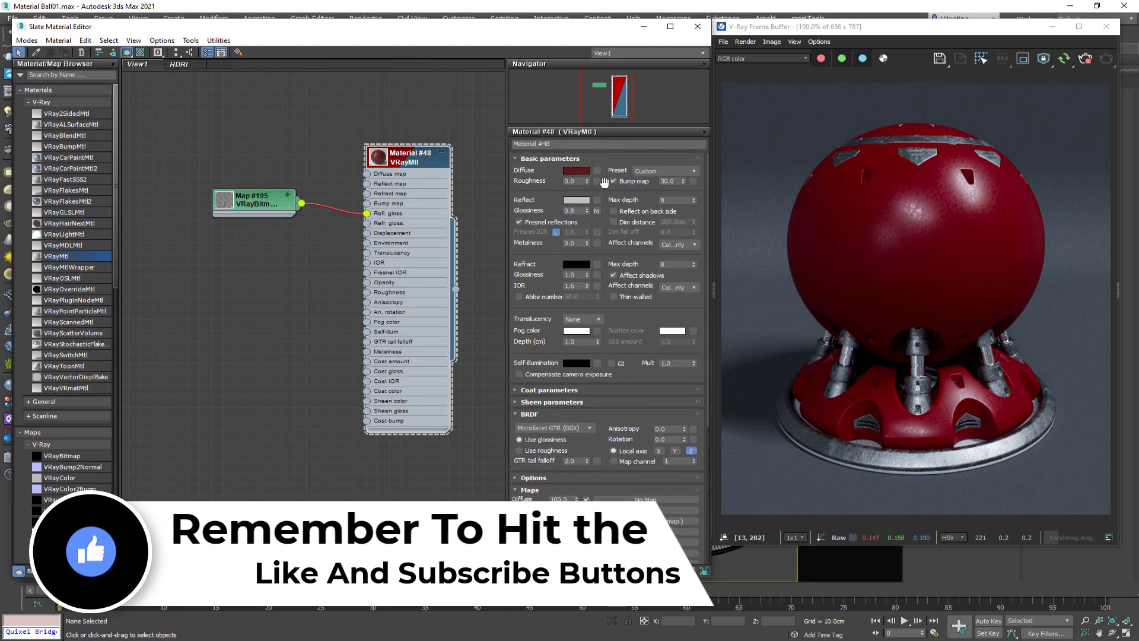
# - Save the scene as Material Ball02.max
pyautogui.hotkey('ctrl', 's')
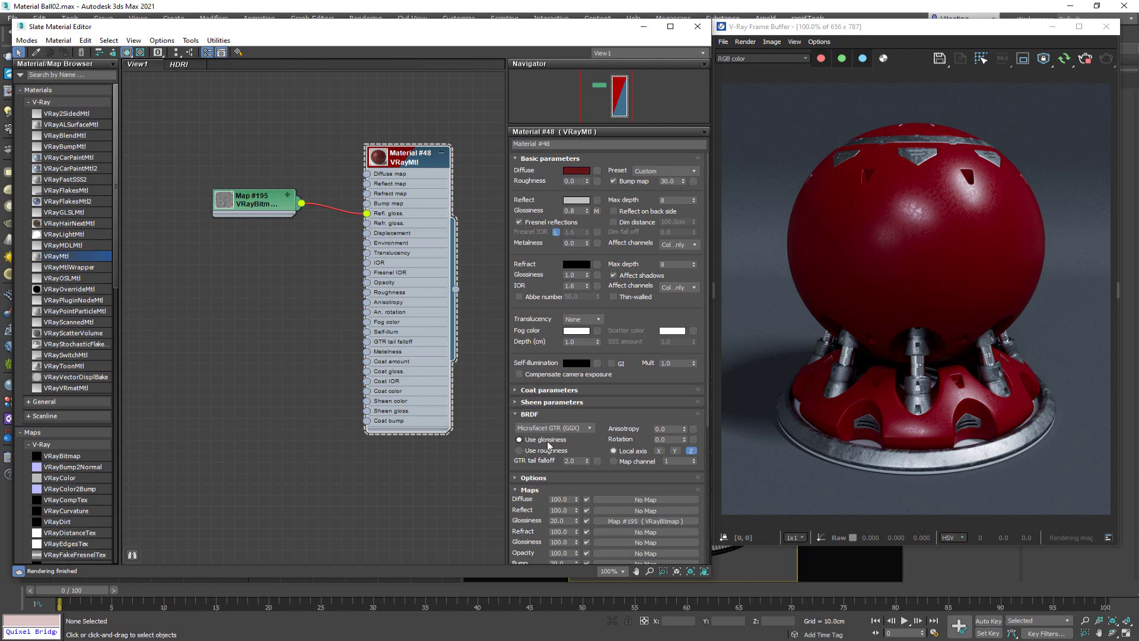
# - Review the material's BRDF types, keep Microfacet GTR (GGX), and switch the BRDF to Use roughness
pyautogui.click(590, 429)
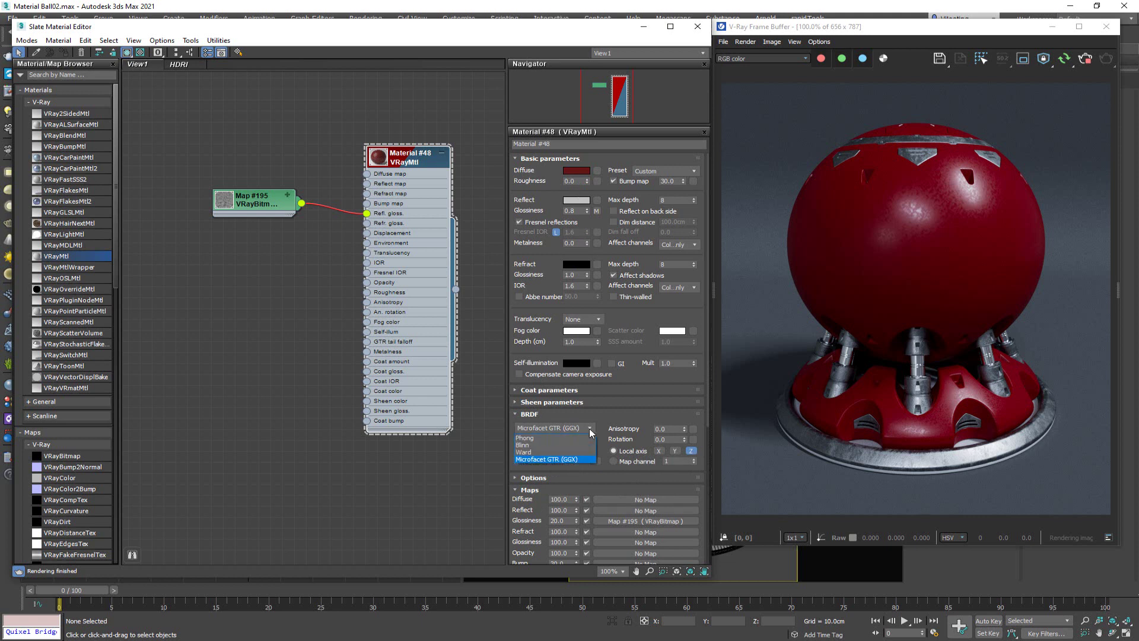
pyautogui.click(589, 428)
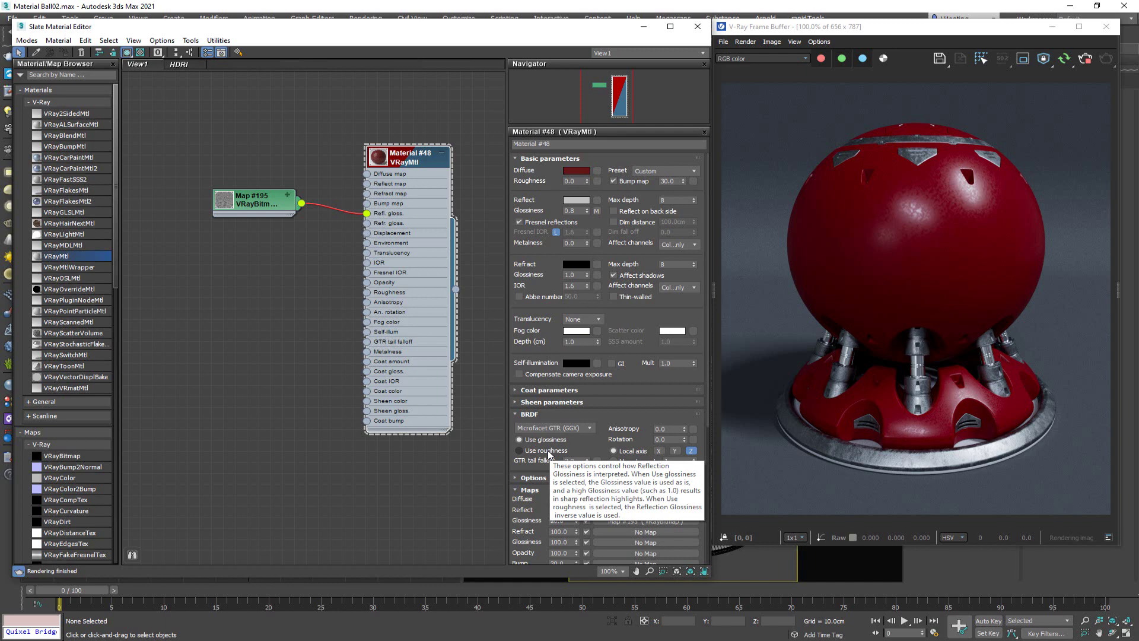
pyautogui.click(561, 452)
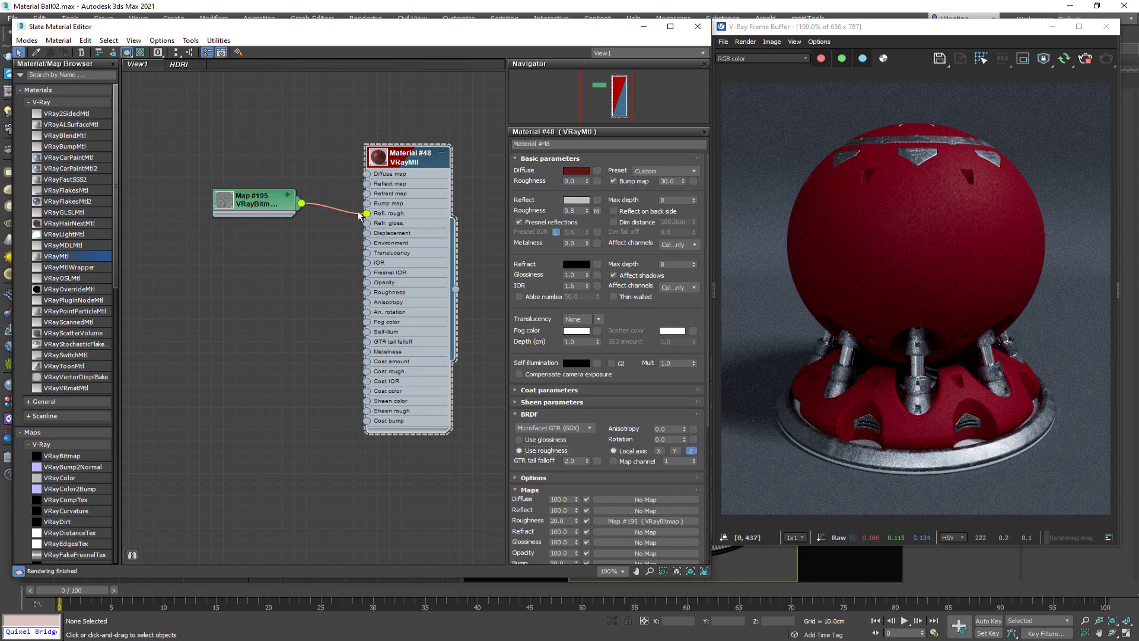
# - Clear the grunge map from the material's reflection roughness and set the roughness to 1.0
pyautogui.rightClick(598, 212)
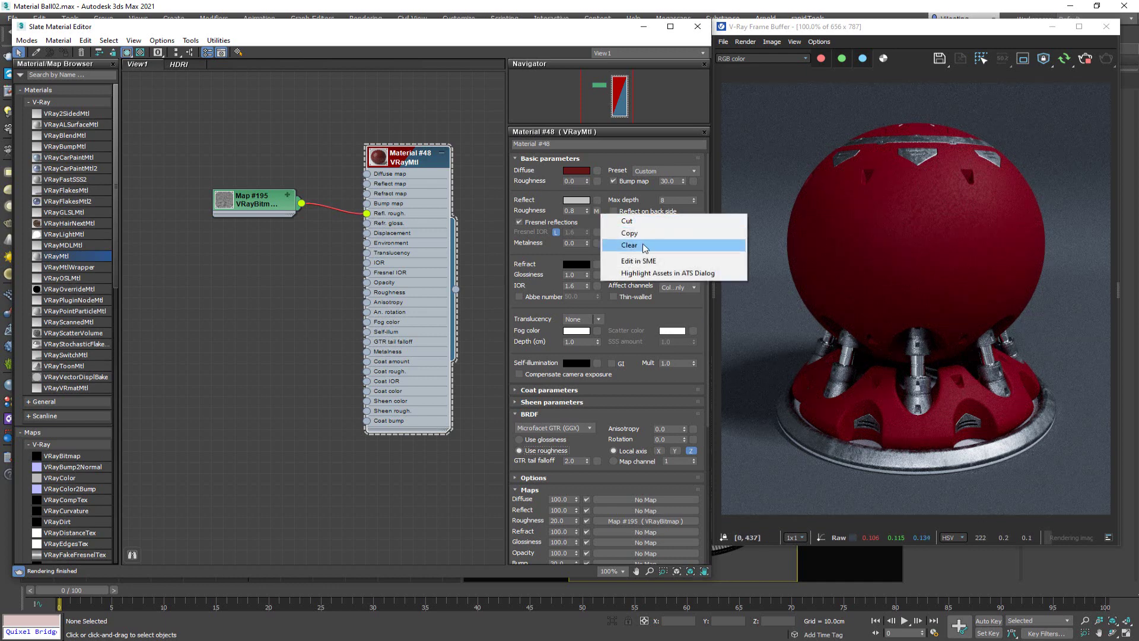
pyautogui.click(629, 245)
pyautogui.moveTo(273, 203); pyautogui.dragTo(214, 225)
pyautogui.moveTo(408, 157); pyautogui.dragTo(408, 169)
pyautogui.click(579, 208)
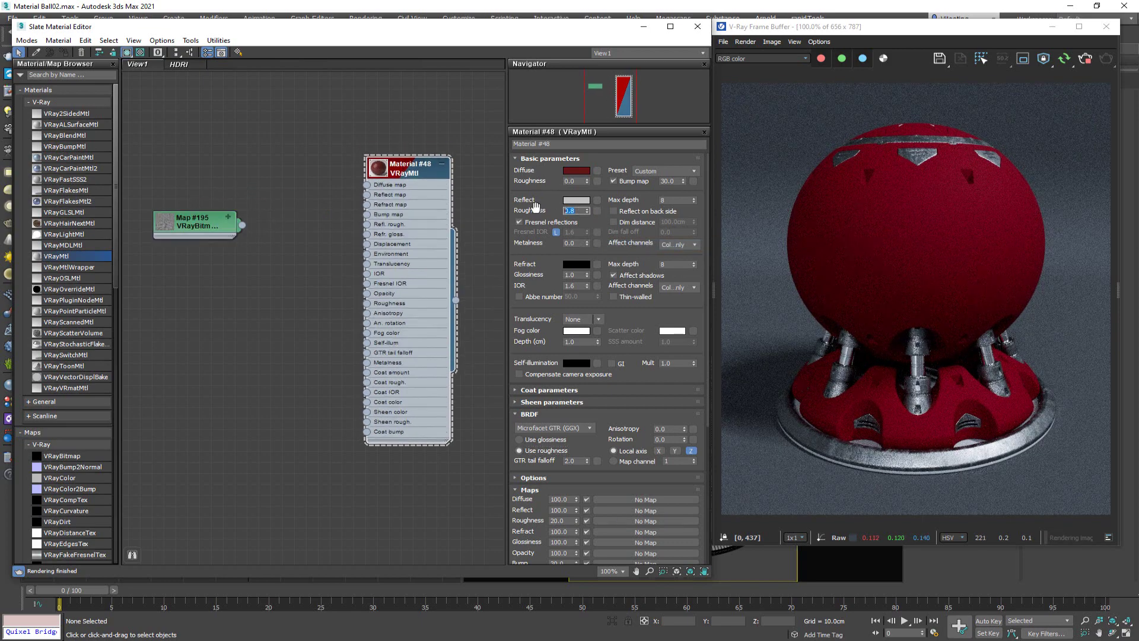
pyautogui.write('1')
pyautogui.press('Return')
# - Brighten the reflection color to a near-white value of 253 and lower the reflection roughness to 0.0 and finally 0.1
pyautogui.click(574, 202)
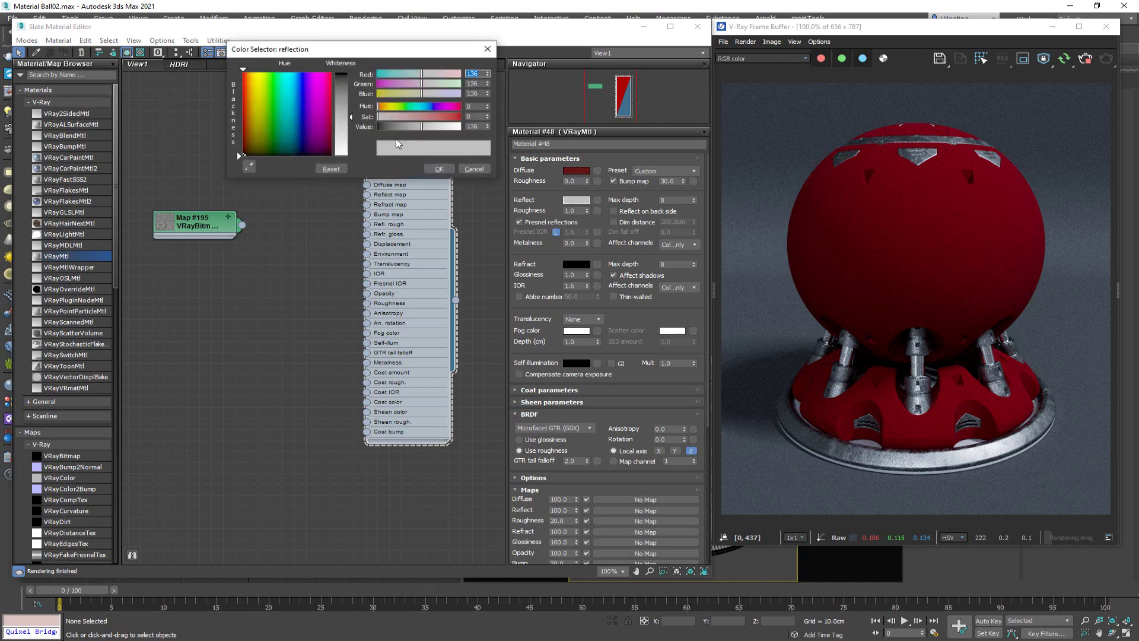
pyautogui.moveTo(351, 121); pyautogui.dragTo(351, 156)
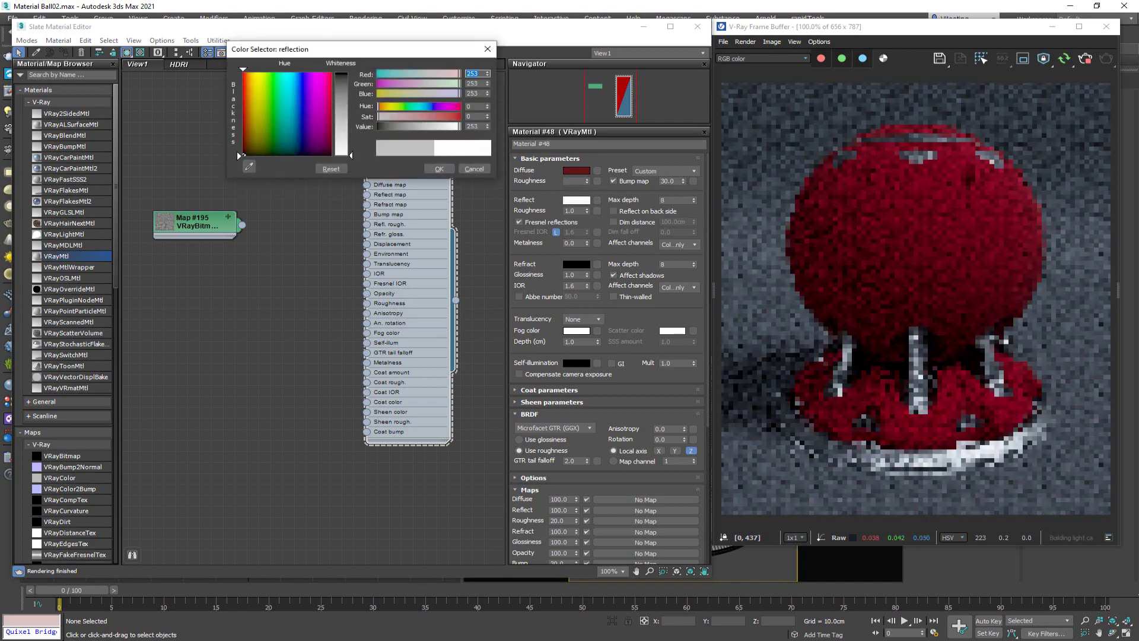
pyautogui.click(436, 168)
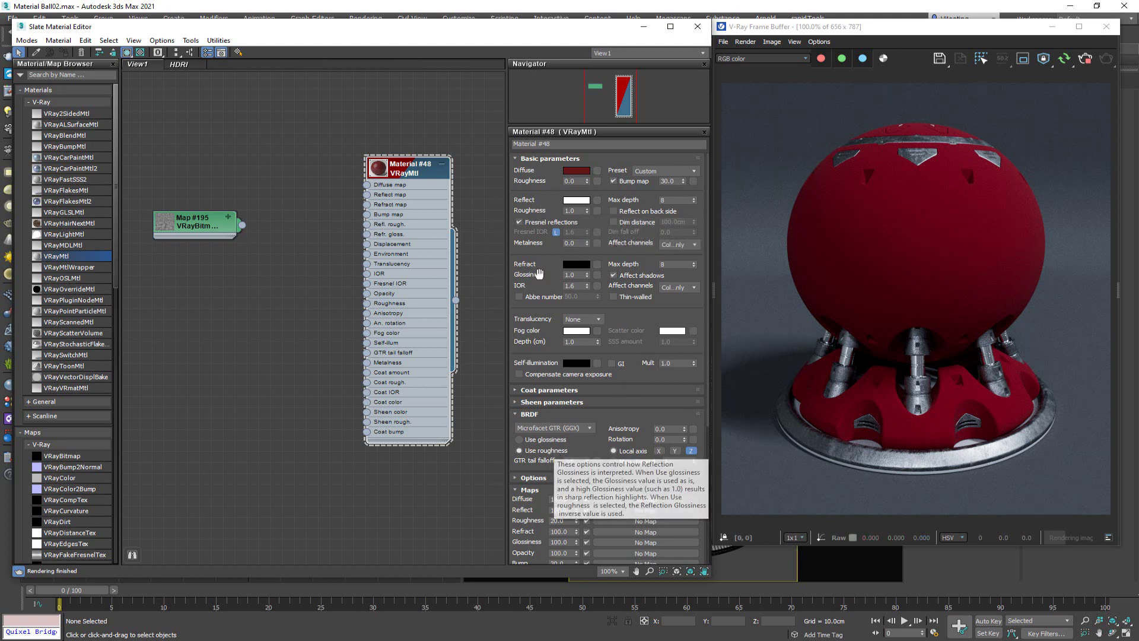
pyautogui.moveTo(579, 209); pyautogui.dragTo(560, 206)
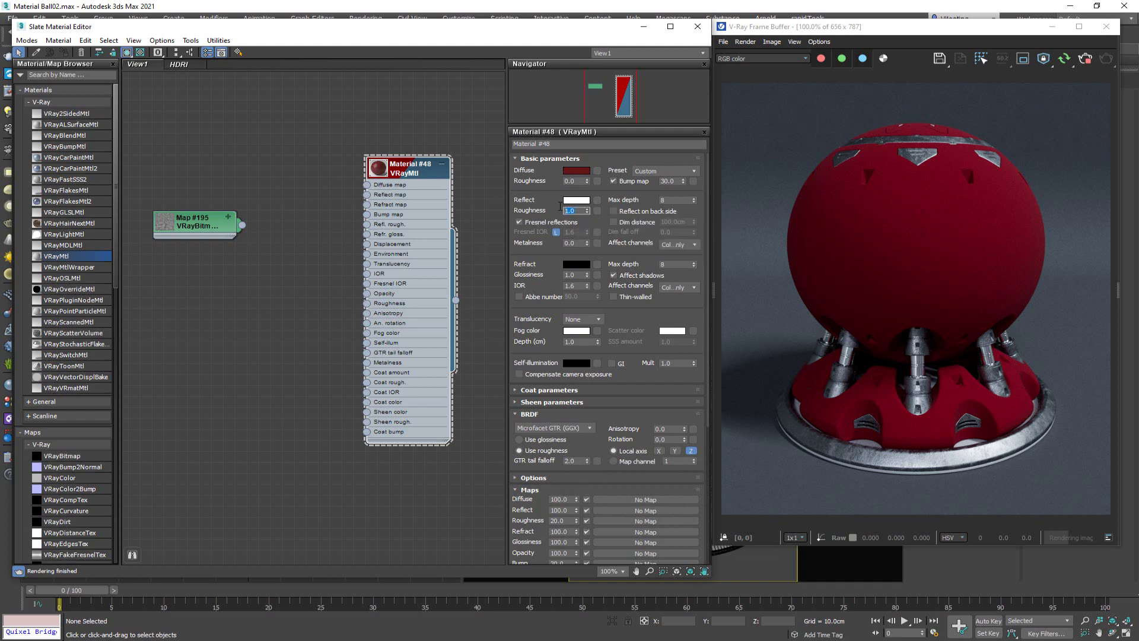
pyautogui.press('Return')
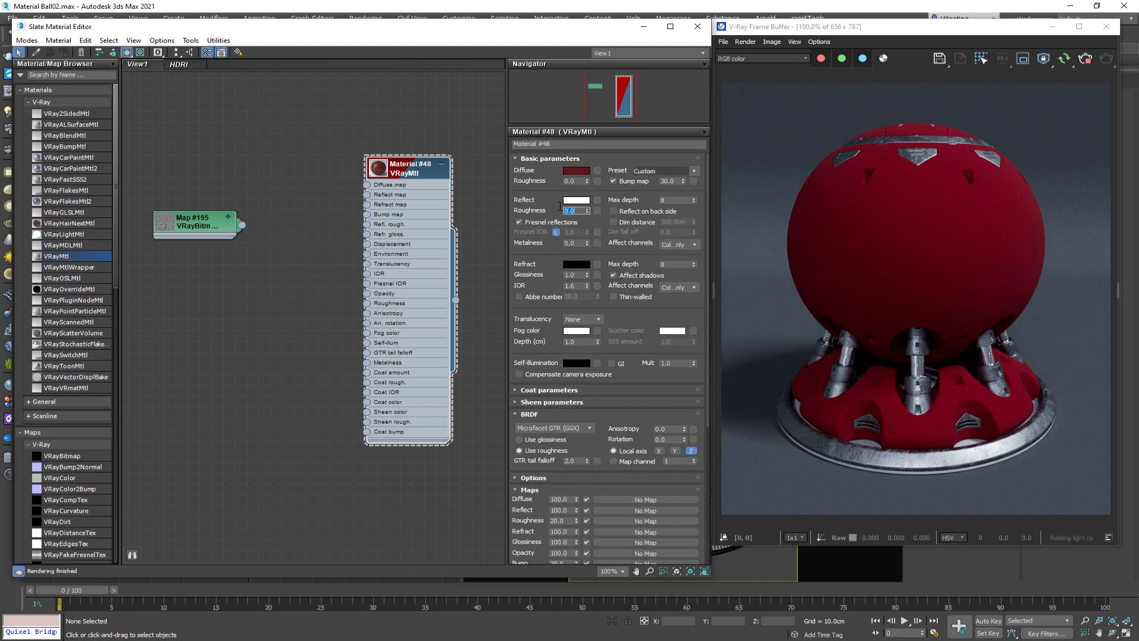
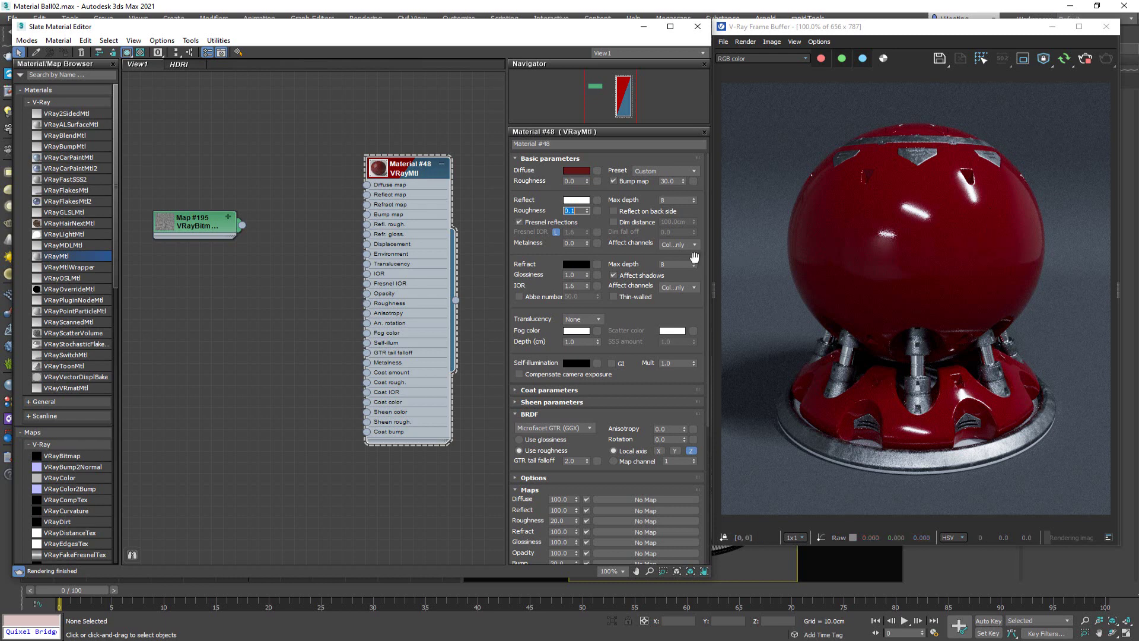
# - Compare different refraction IOR values in the render, including 1.2 and 2.0, and return the IOR to 1.6
pyautogui.click(521, 287)
pyautogui.click(574, 285)
pyautogui.press('BackSpace')
pyautogui.write('5')
pyautogui.press('Return')
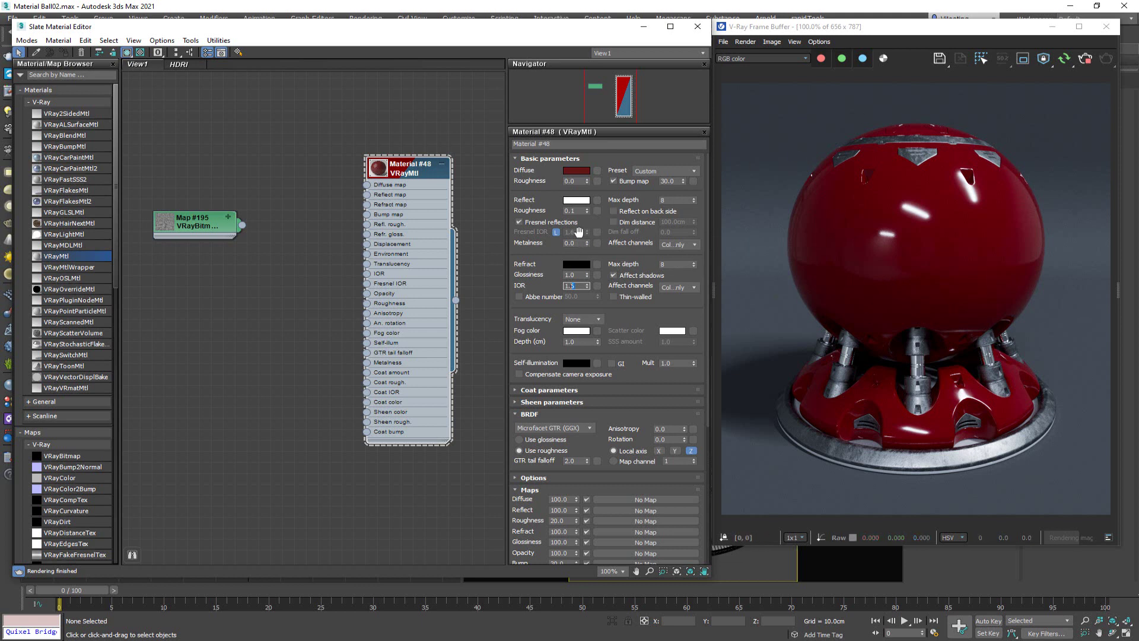
pyautogui.press('Return')
pyautogui.doubleClick(576, 284)
pyautogui.write('1.5')
pyautogui.click(587, 284)
pyautogui.press('Return')
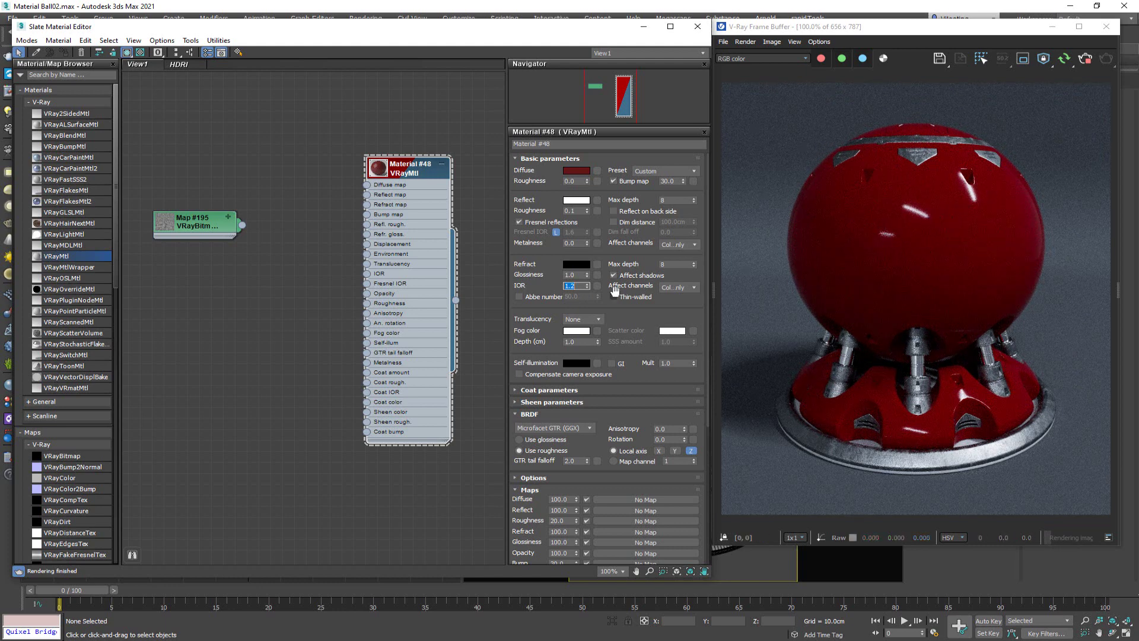
pyautogui.press('Return')
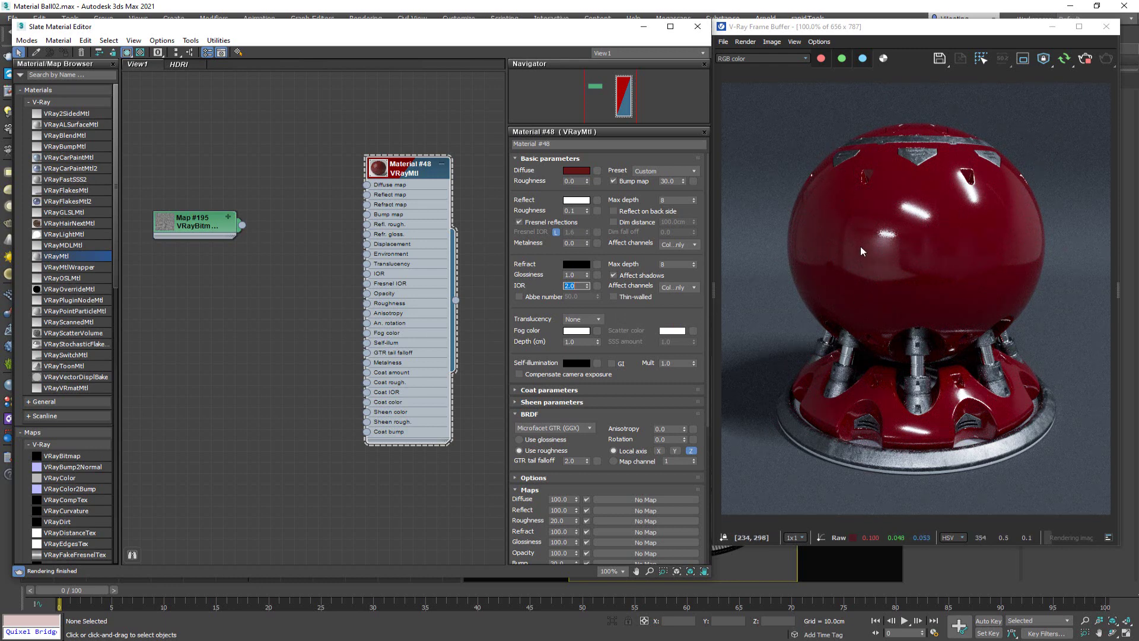
pyautogui.press('Return')
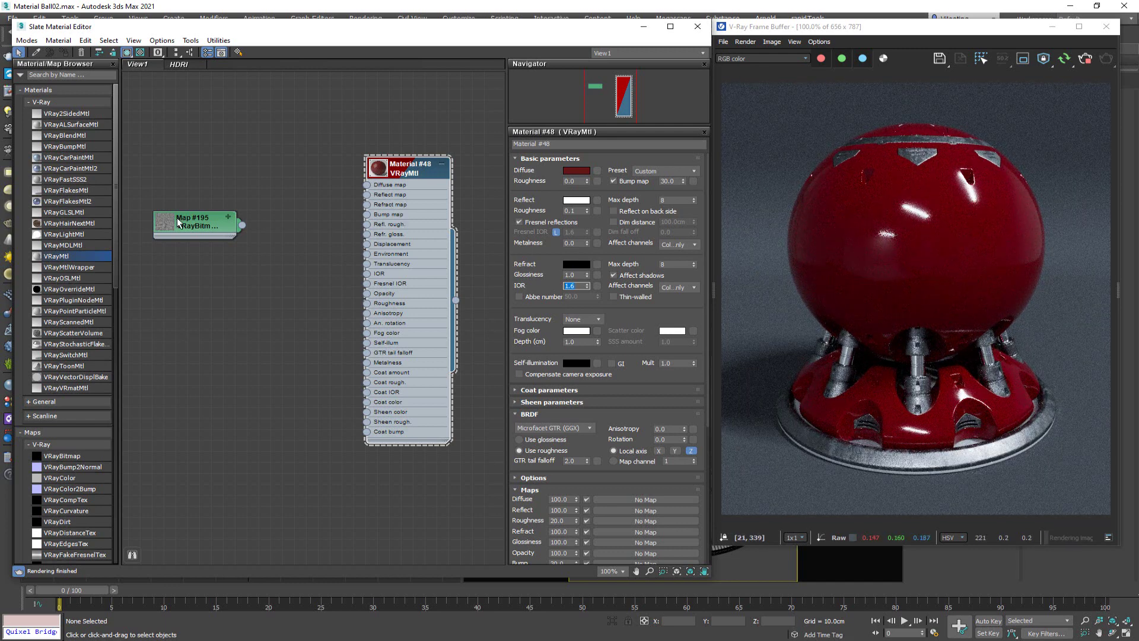
# - Rearrange the nodes and add a VRayColor map to the material's diffuse map input
pyautogui.moveTo(184, 230); pyautogui.dragTo(160, 320)
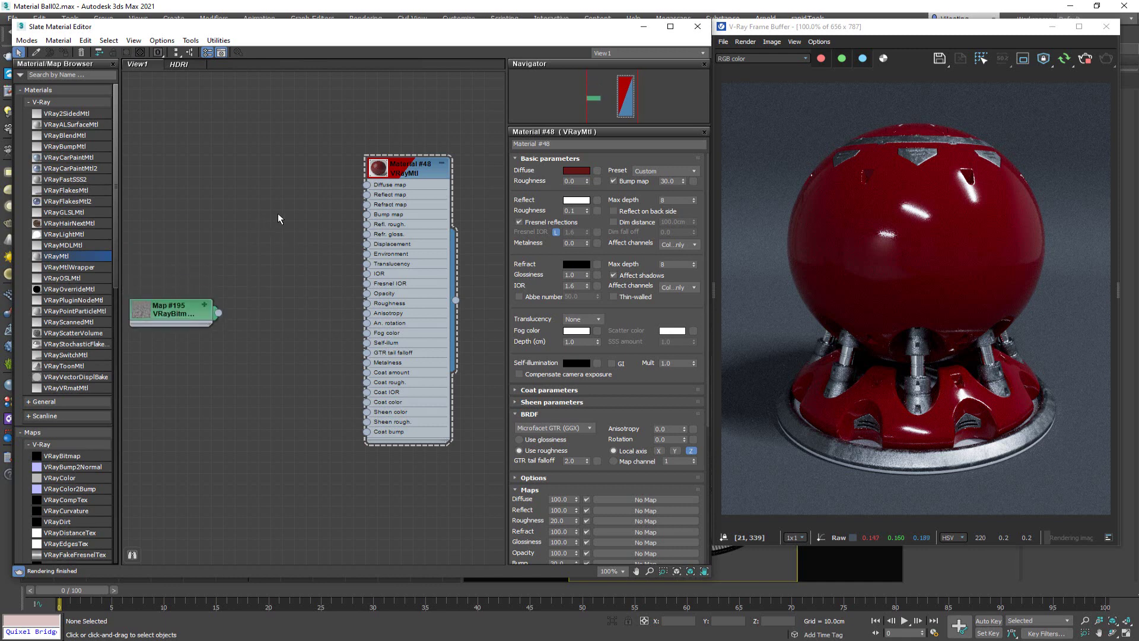
pyautogui.moveTo(409, 181); pyautogui.dragTo(420, 192)
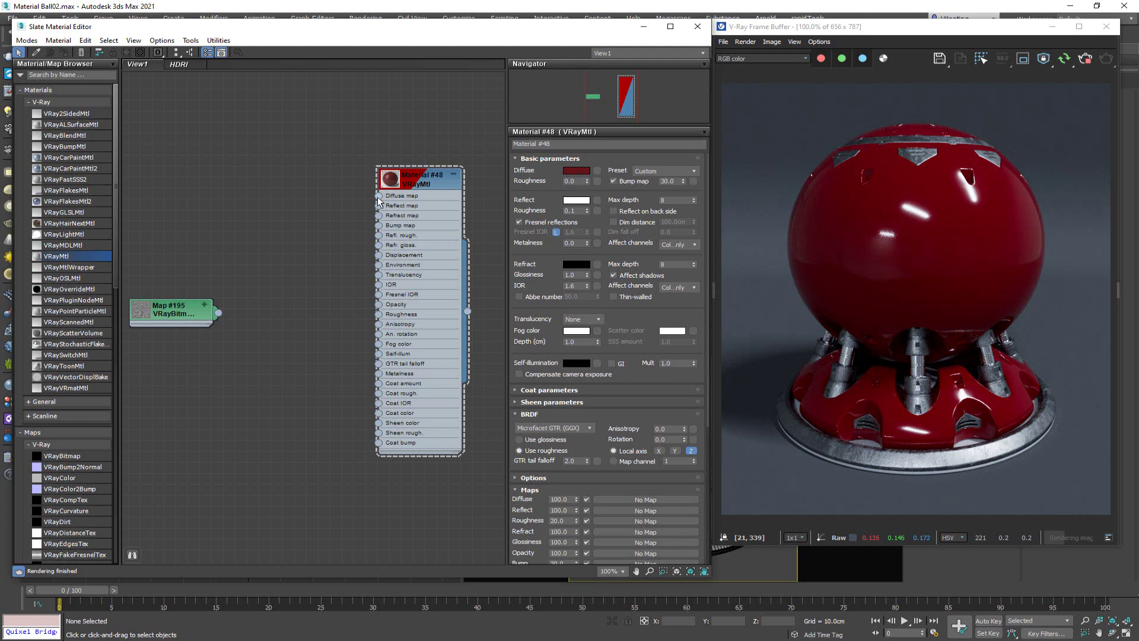
pyautogui.moveTo(378, 197); pyautogui.dragTo(308, 199)
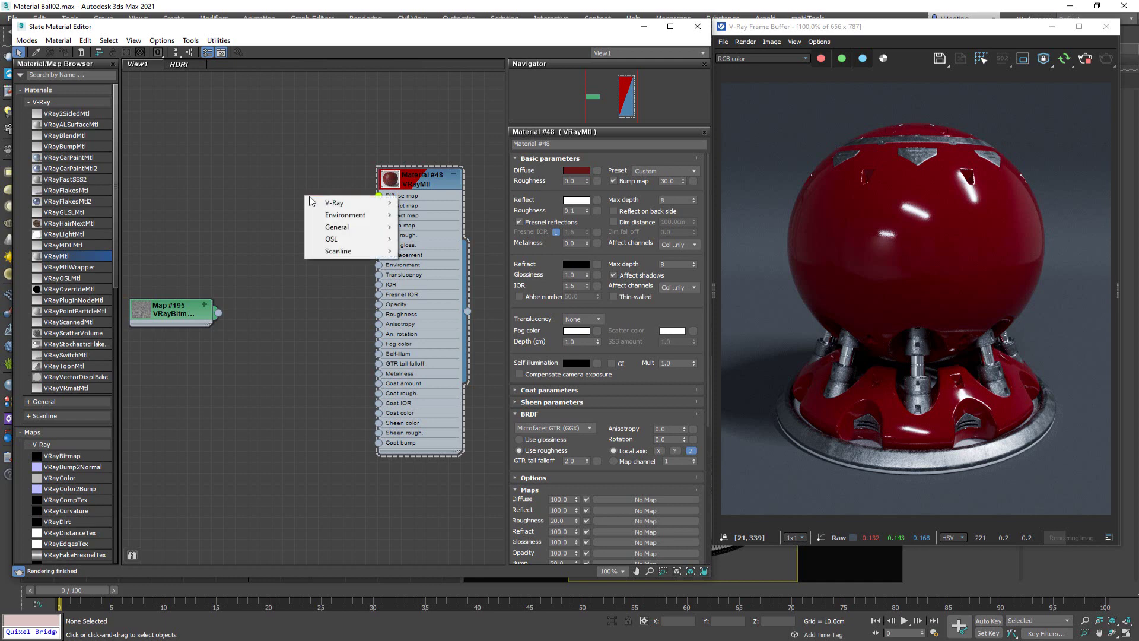
pyautogui.moveTo(333, 203)
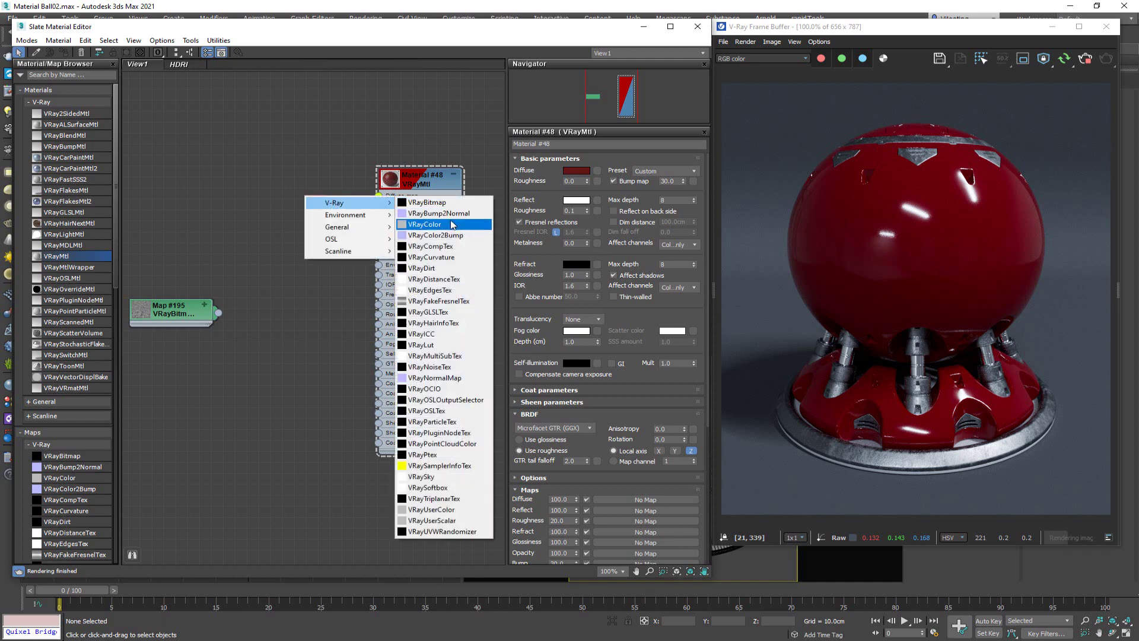
pyautogui.click(439, 224)
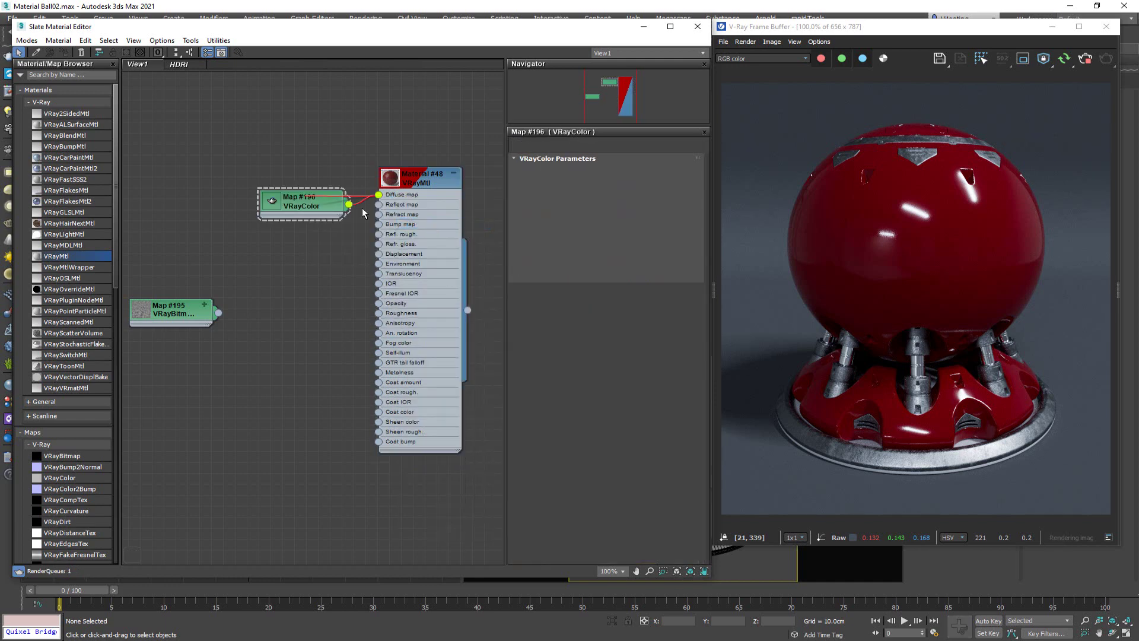
pyautogui.moveTo(299, 202); pyautogui.dragTo(277, 190)
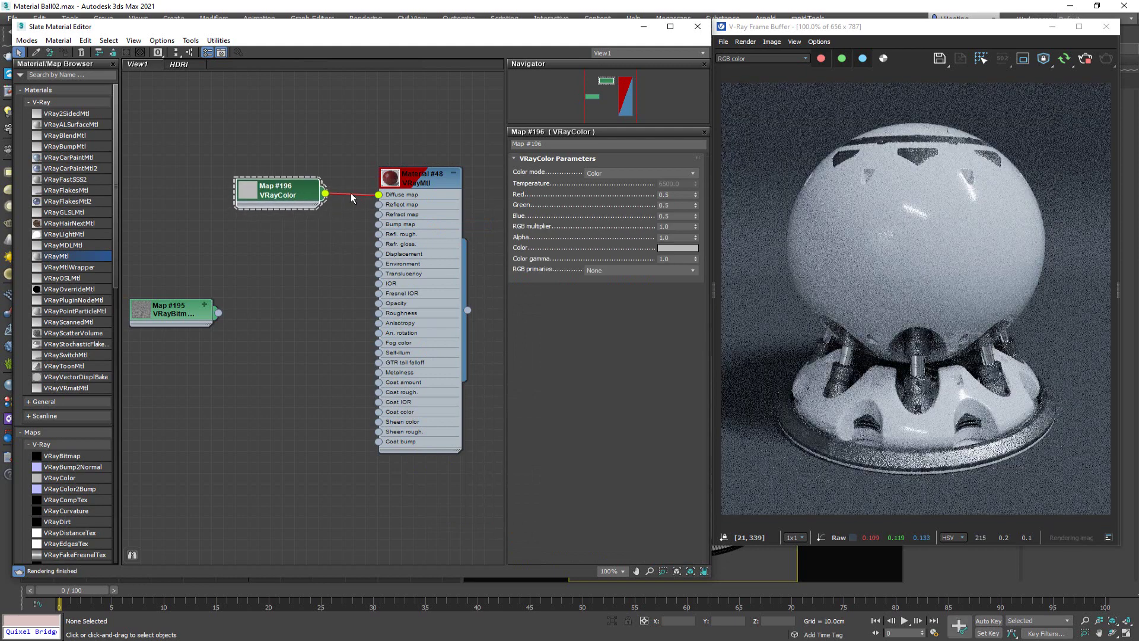
# - Copy the material's dark red diffuse color and paste it into the VRayColor map's color
pyautogui.click(391, 185)
pyautogui.click(391, 186)
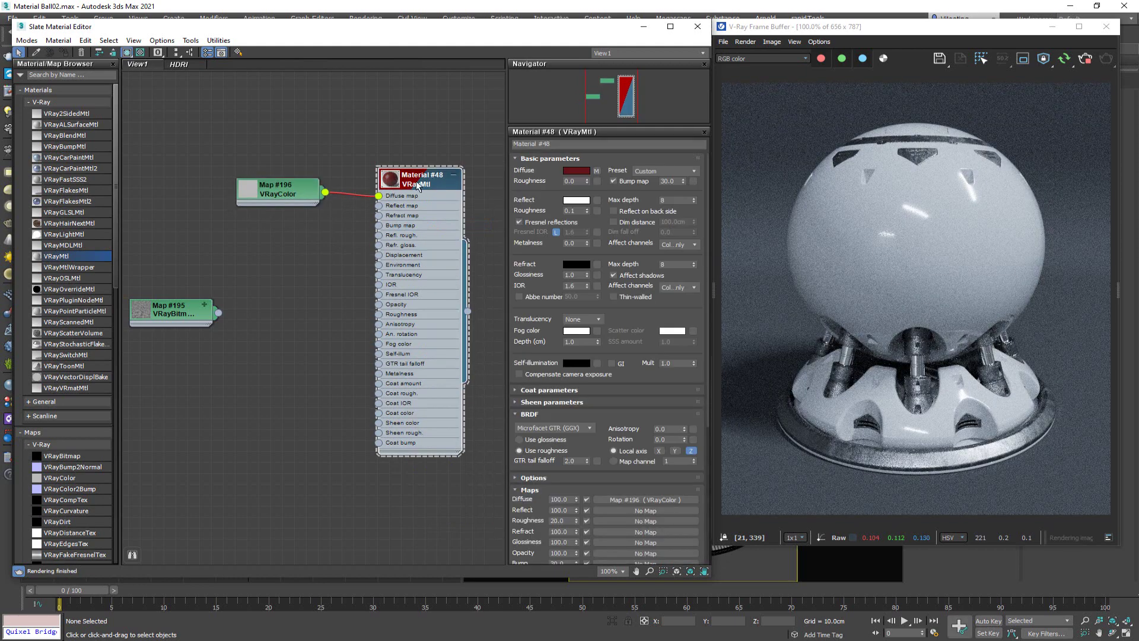
pyautogui.rightClick(575, 172)
pyautogui.click(601, 178)
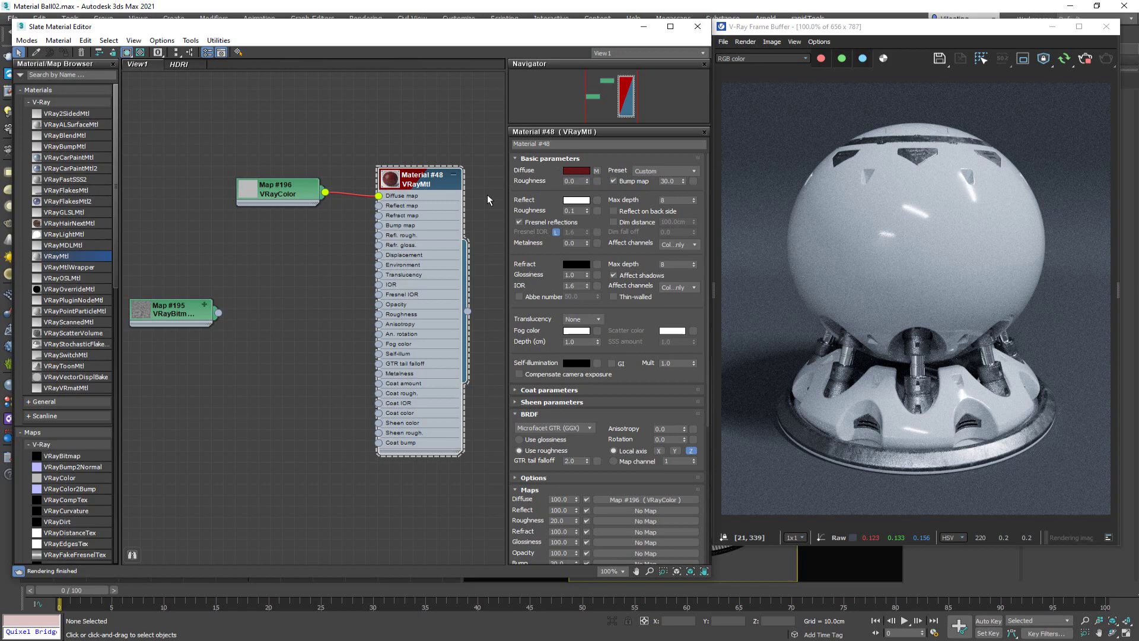
pyautogui.click(290, 192)
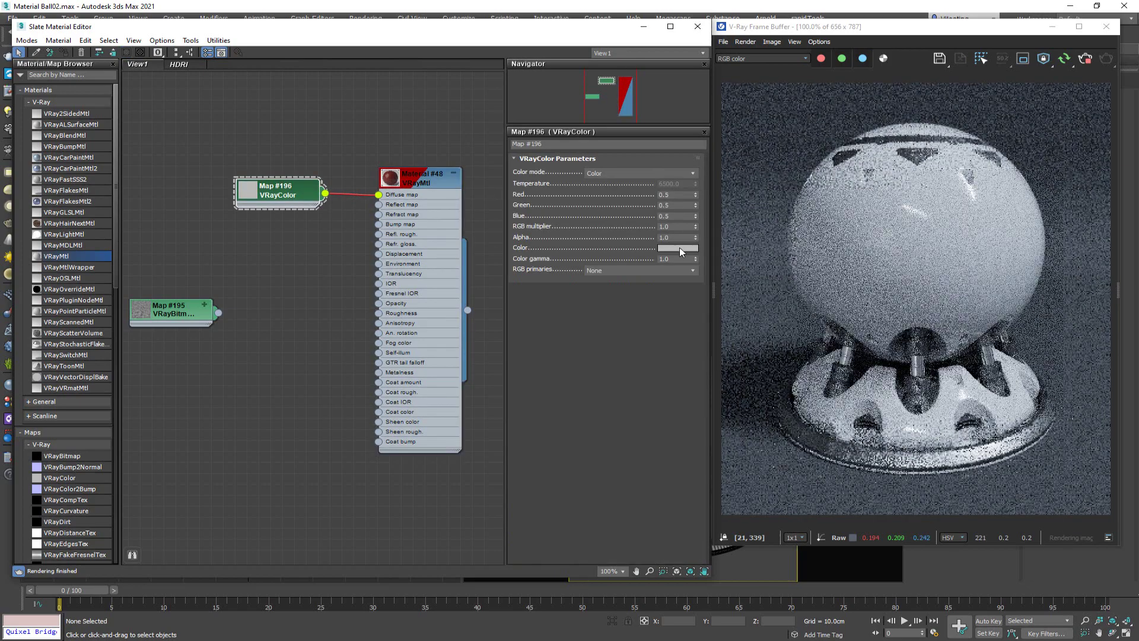
pyautogui.rightClick(677, 248)
pyautogui.click(706, 269)
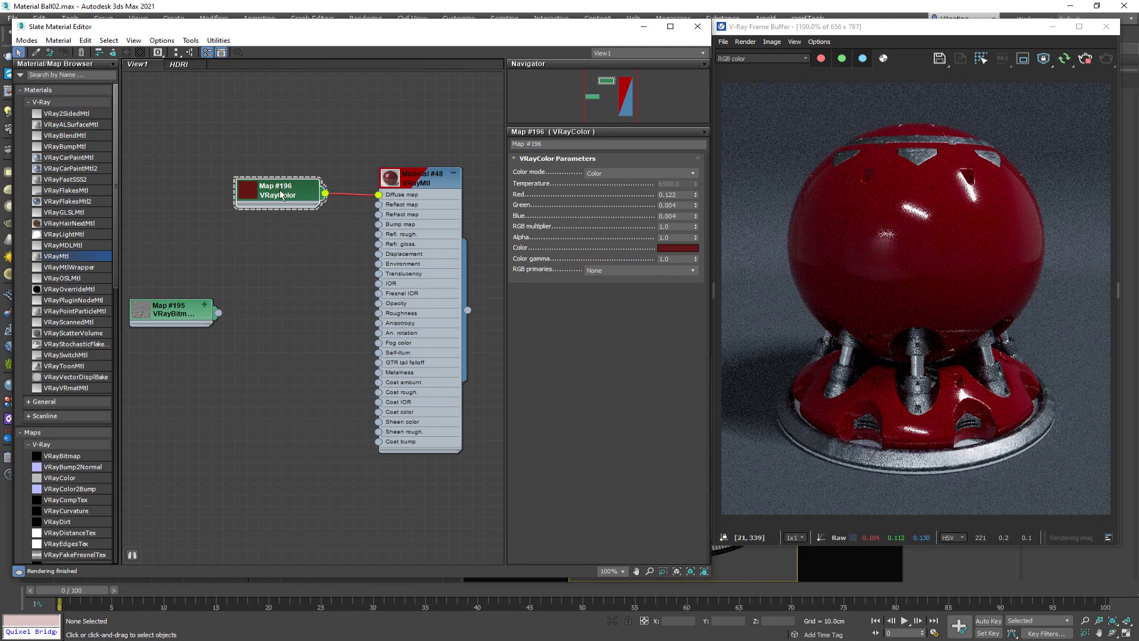
# - Set the VRayColor map's RGB primaries to sRGB primaries and check the resulting red in the render
pyautogui.moveTo(280, 196); pyautogui.dragTo(269, 195)
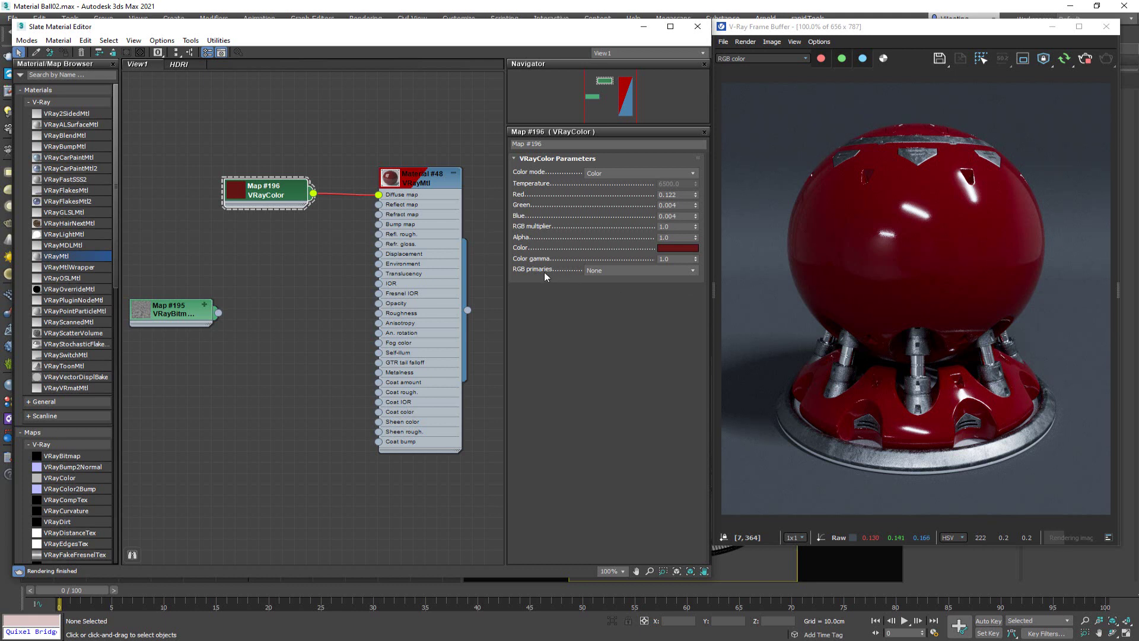
pyautogui.click(634, 275)
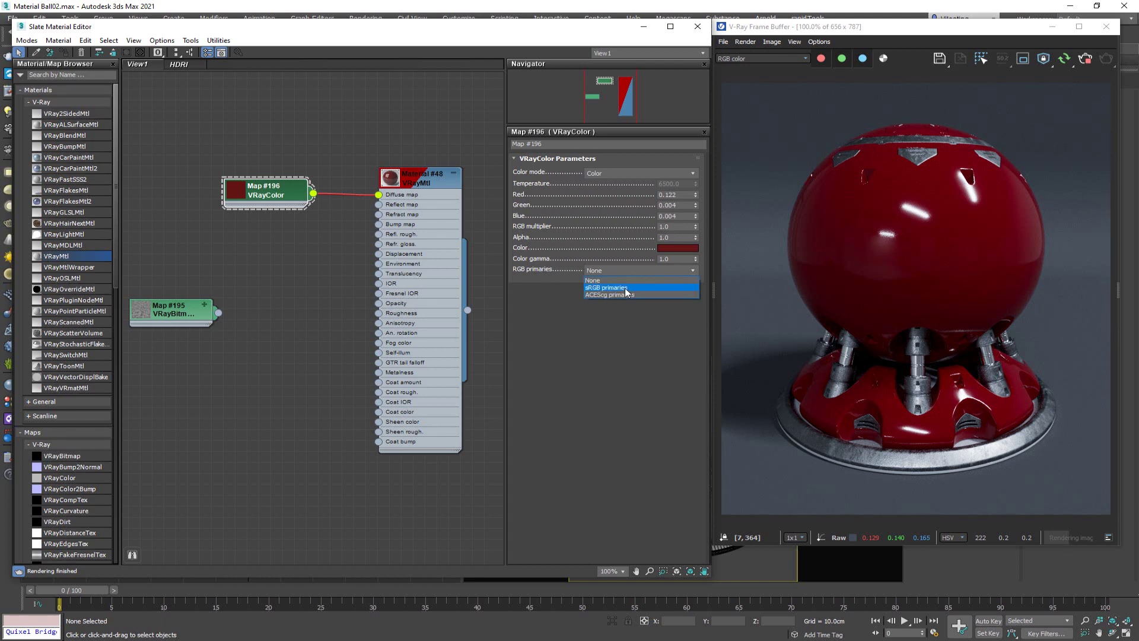
pyautogui.click(624, 289)
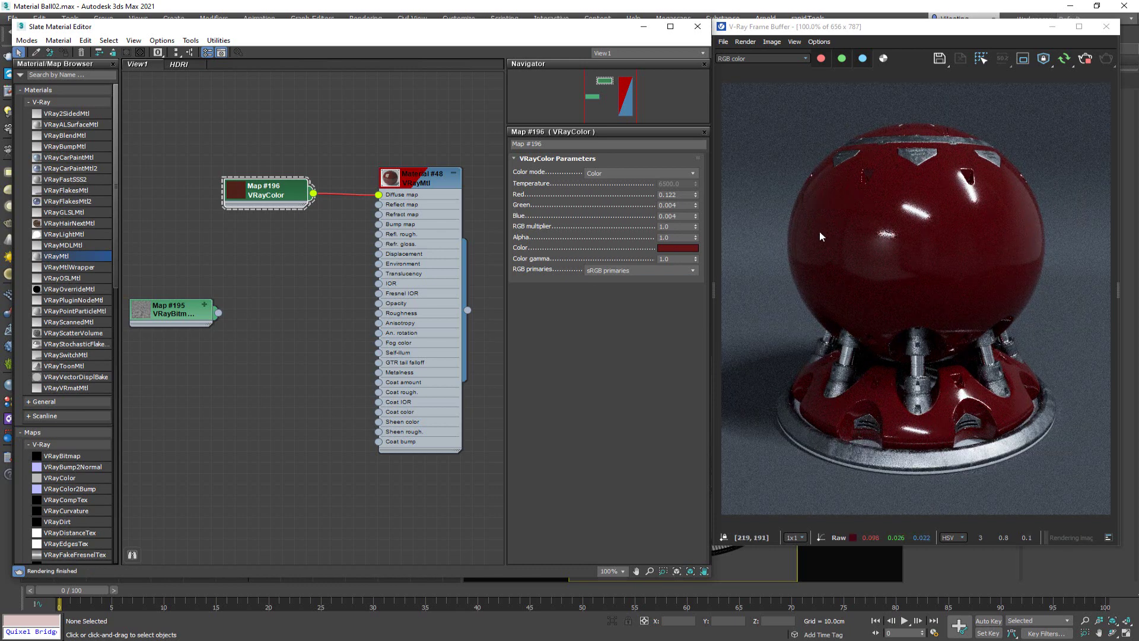
pyautogui.moveTo(277, 199); pyautogui.dragTo(230, 197)
pyautogui.doubleClick(422, 179)
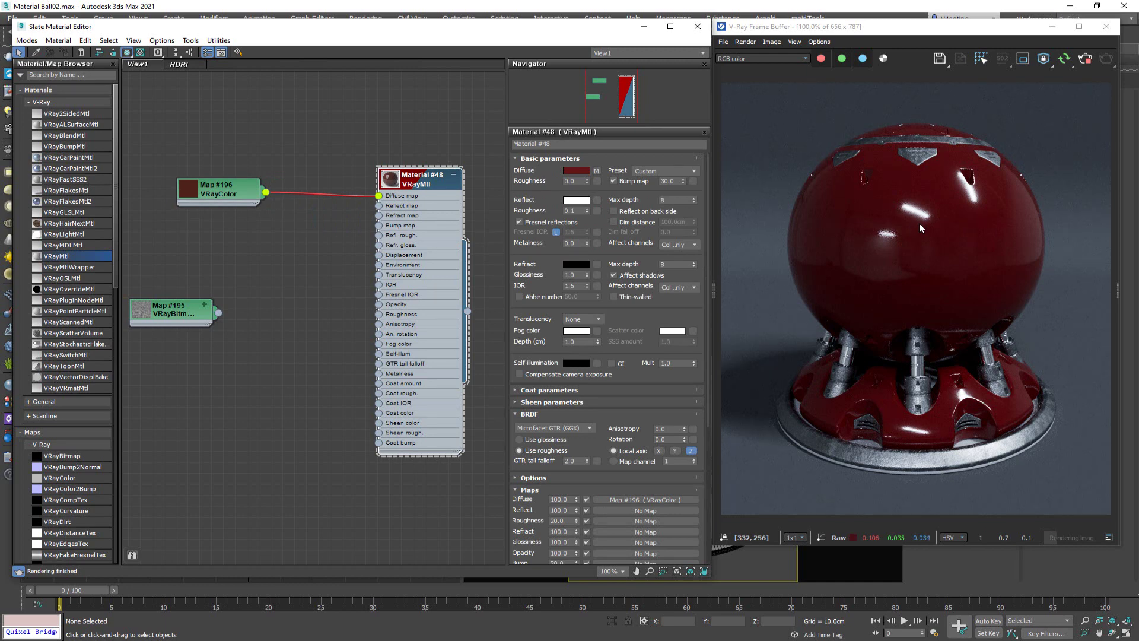
# - Set the render multiplier of the selected HDRI VRayBitmap to 2.0
pyautogui.scroll(-2, 255, 273)
pyautogui.doubleClick(194, 307)
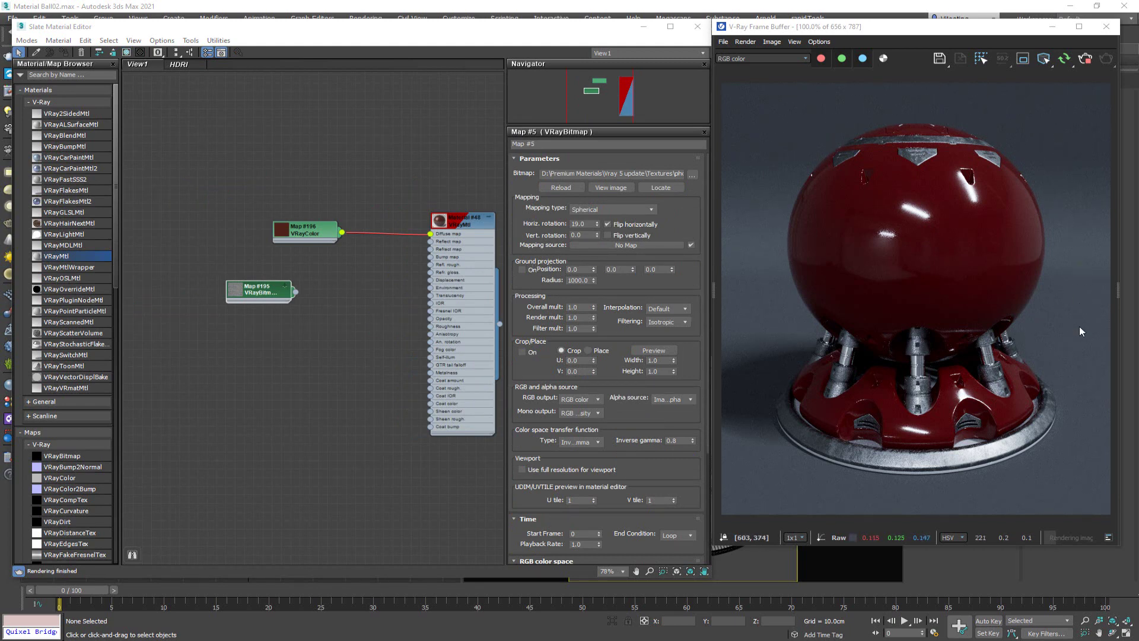
pyautogui.click(179, 65)
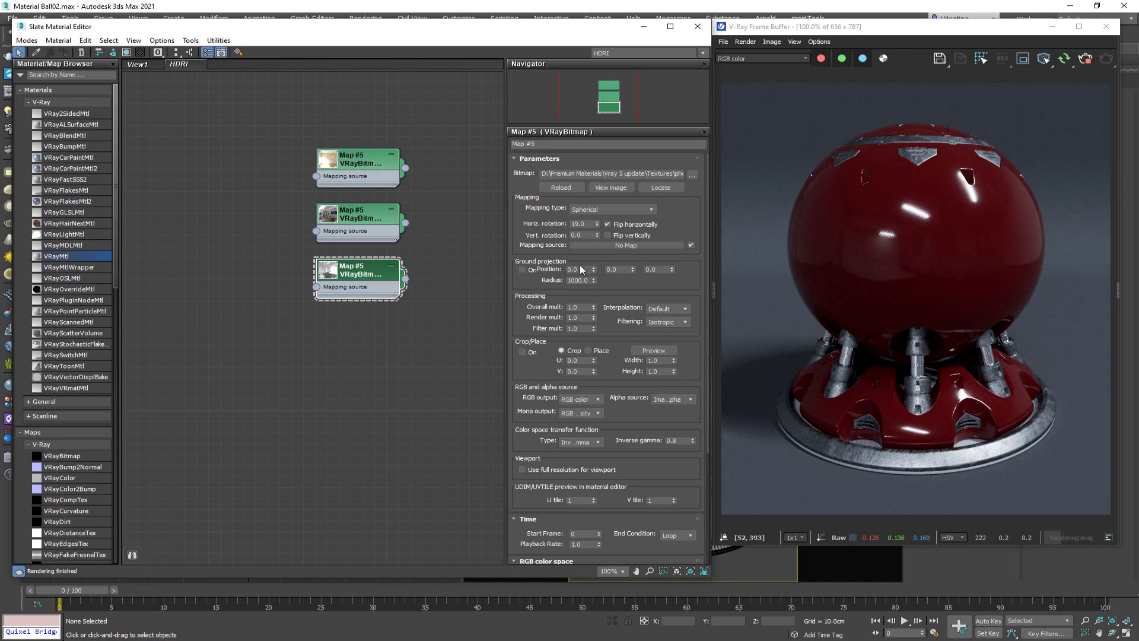
pyautogui.doubleClick(574, 318)
pyautogui.write('2')
pyautogui.press('Return')
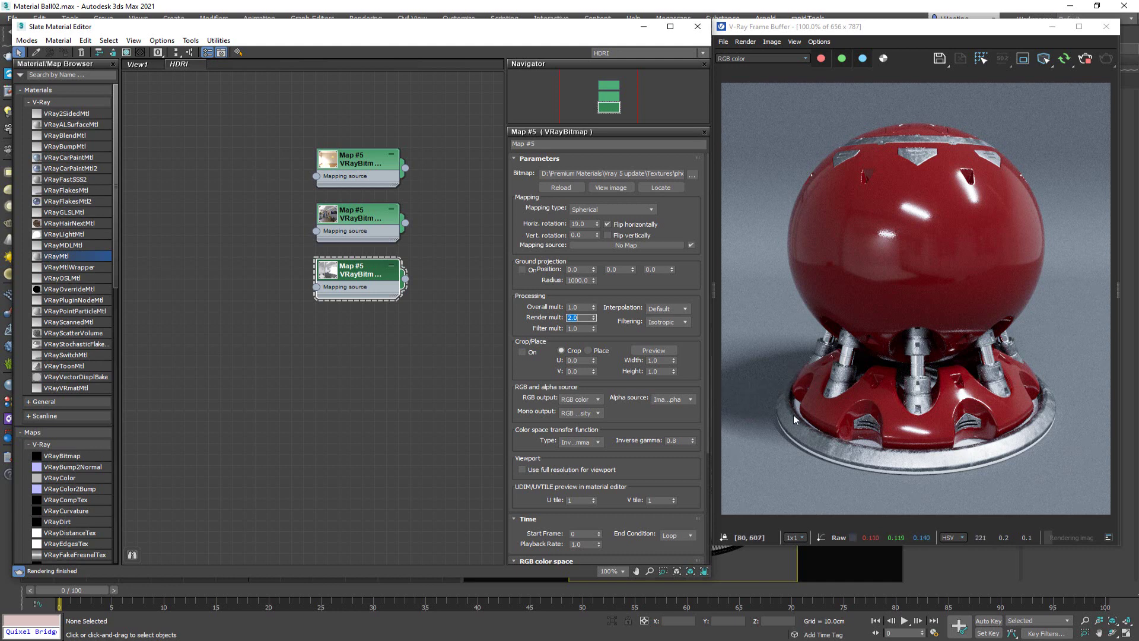
# - Connect the grunge VRayBitmap to the material's reflection roughness input and set the roughness map amount to 10
pyautogui.click(137, 64)
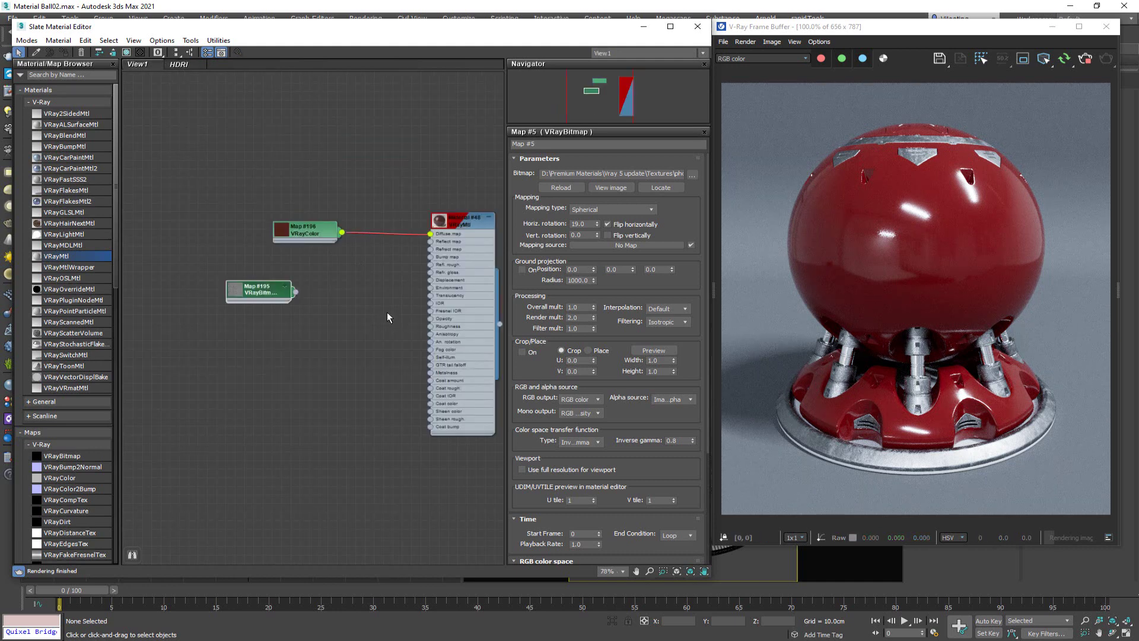
pyautogui.scroll(2, 380, 289)
pyautogui.moveTo(350, 298); pyautogui.dragTo(324, 301, button='middle')
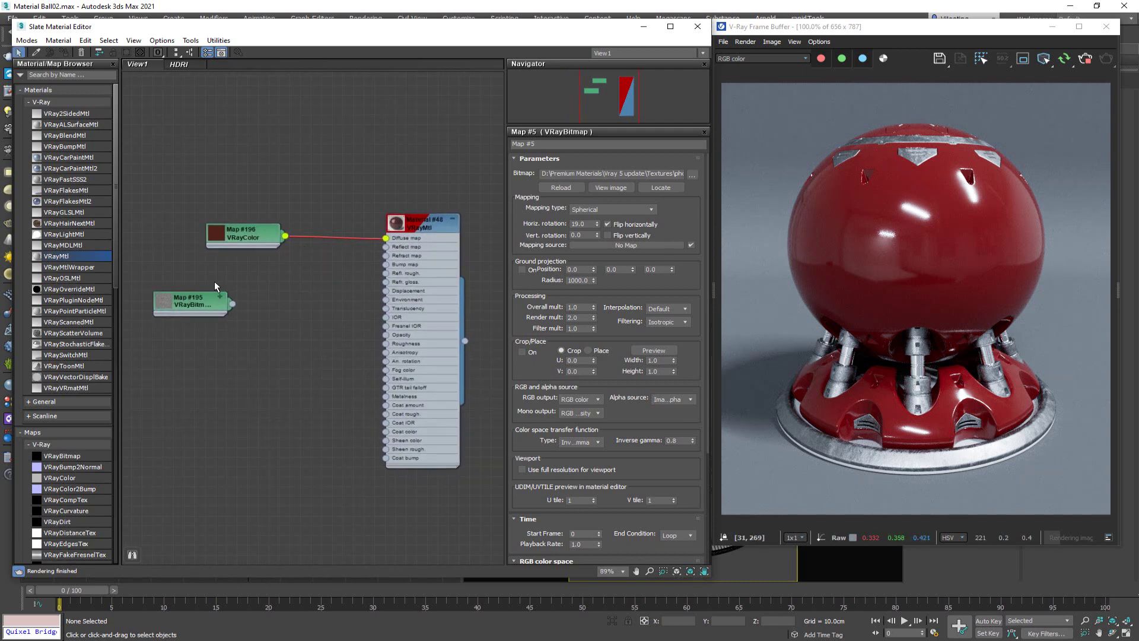
pyautogui.moveTo(205, 300); pyautogui.dragTo(203, 282)
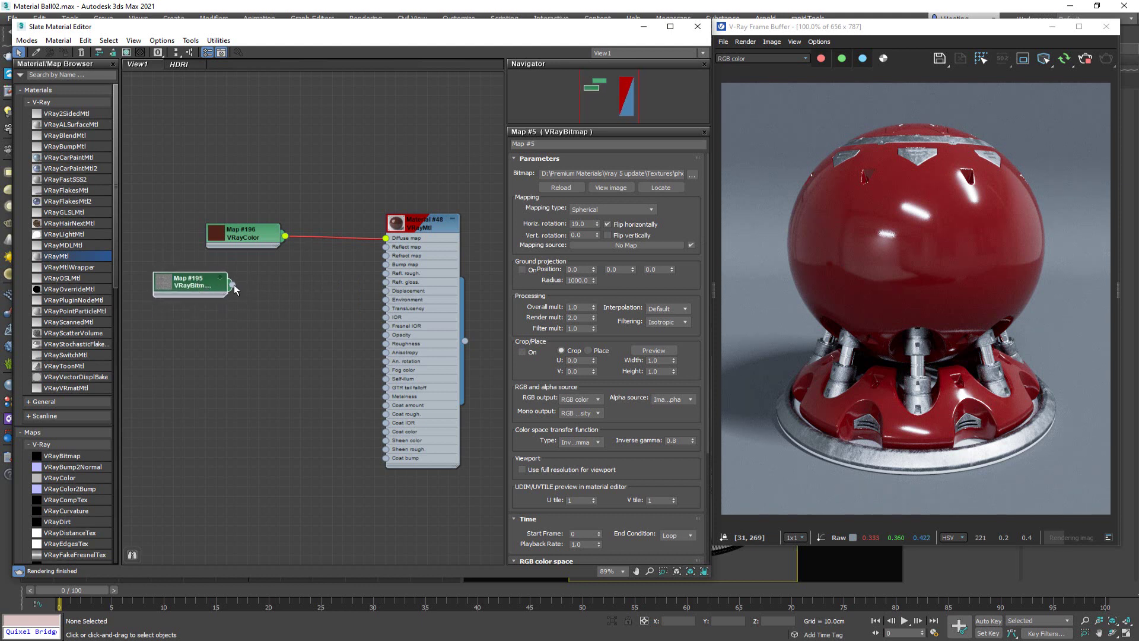
pyautogui.doubleClick(221, 280)
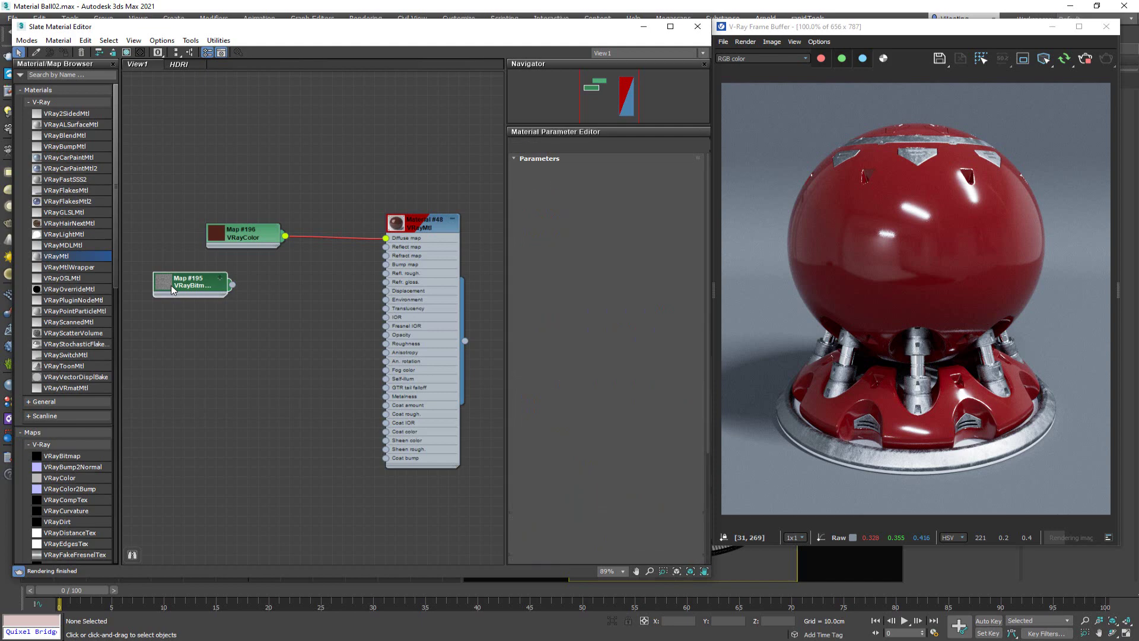
pyautogui.moveTo(221, 280); pyautogui.dragTo(388, 274)
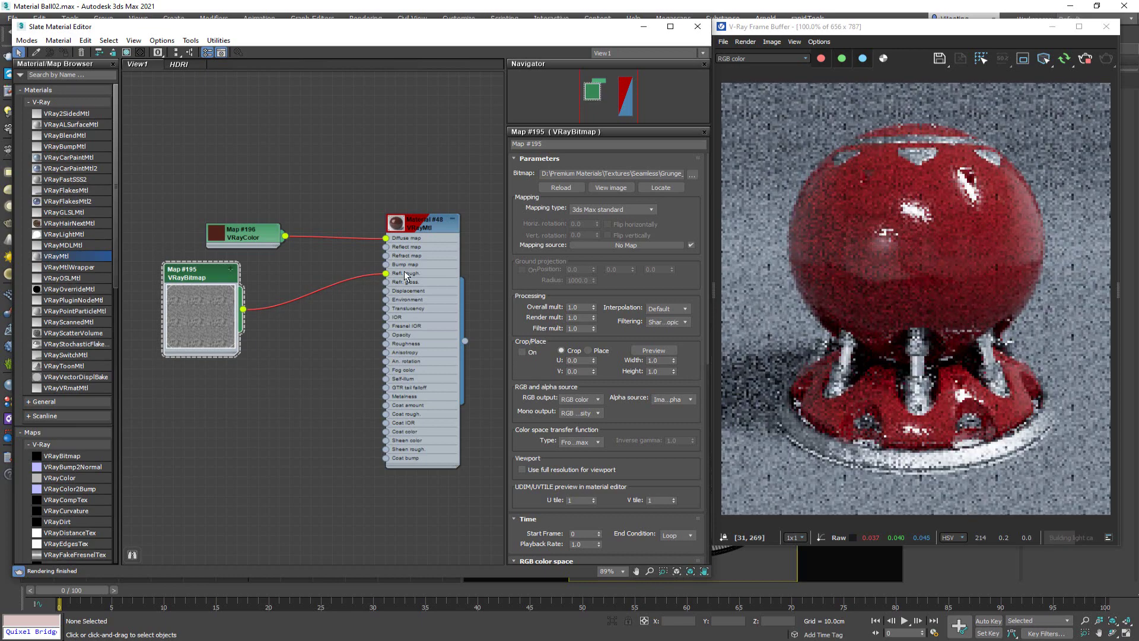
pyautogui.click(435, 226)
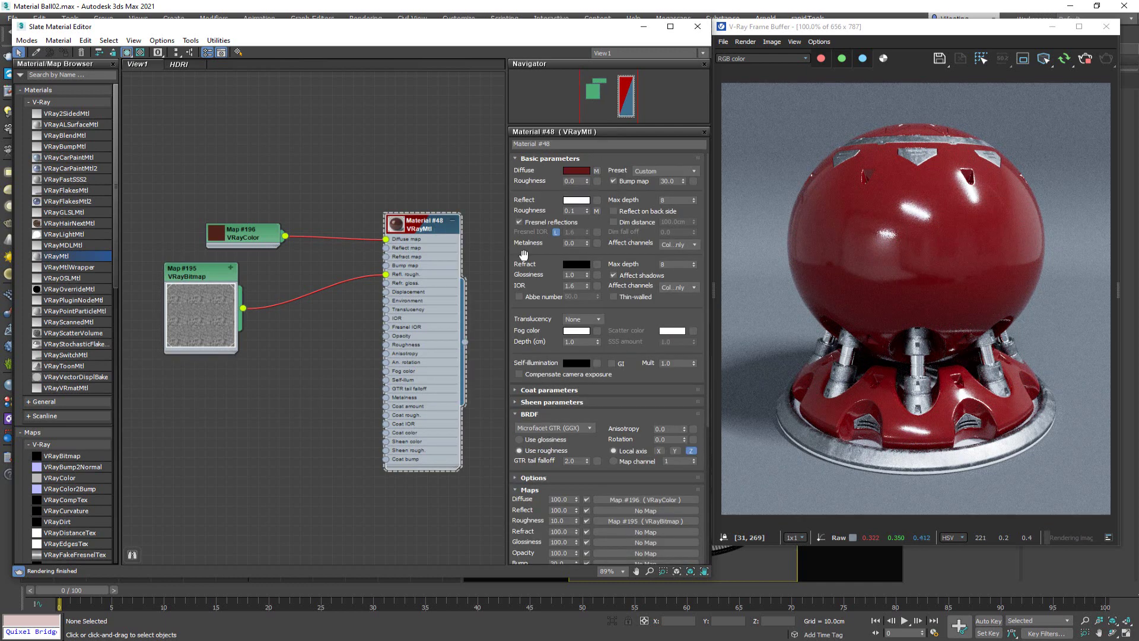
# - Isolate the grunge VRayBitmap in the render and examine its pattern up close on the material ball
pyautogui.doubleClick(204, 314)
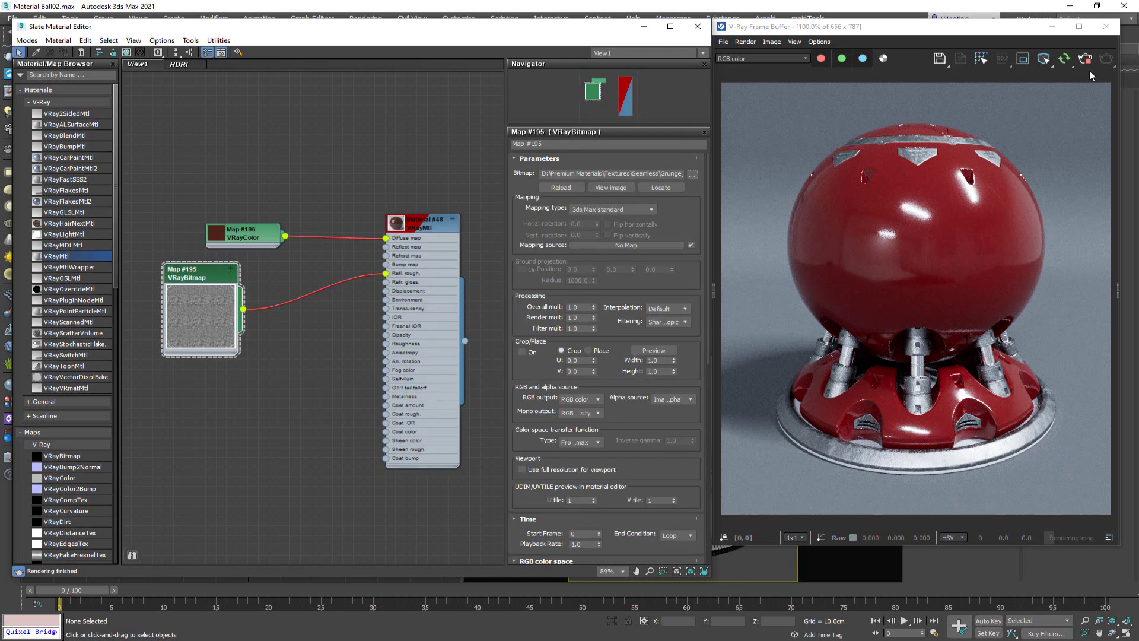
pyautogui.click(1045, 60)
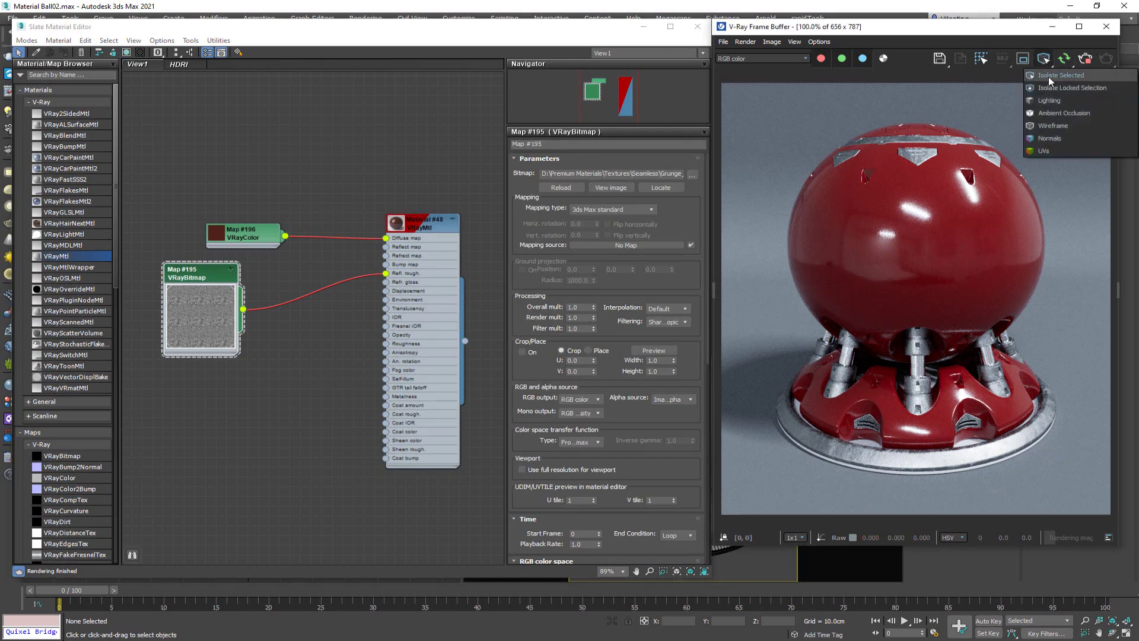
pyautogui.click(1049, 77)
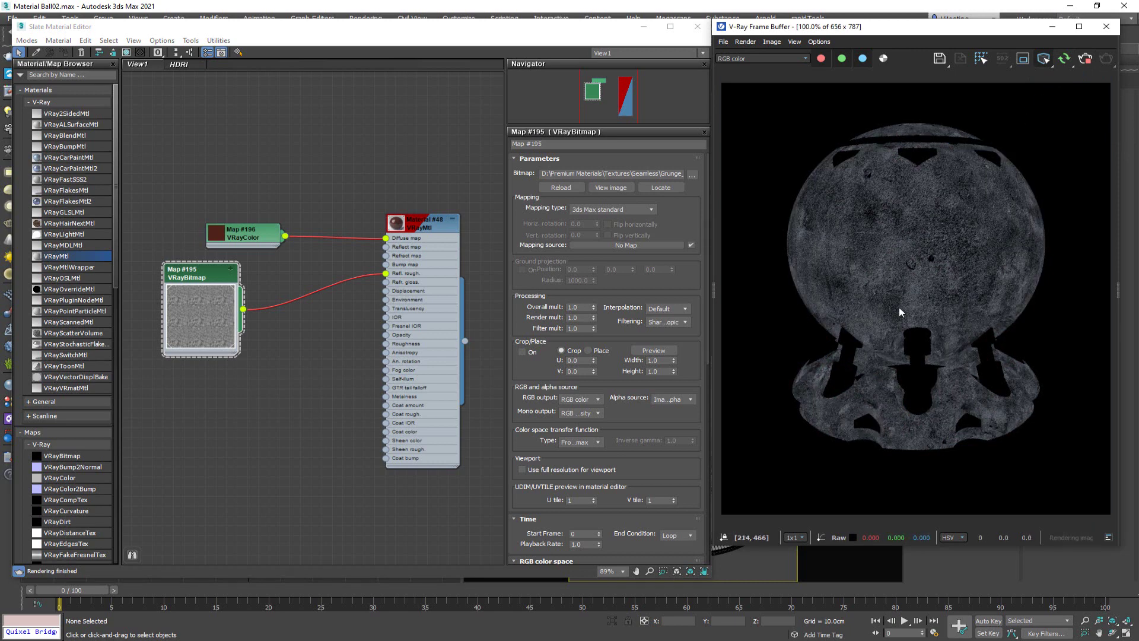
pyautogui.scroll(4, 933, 259)
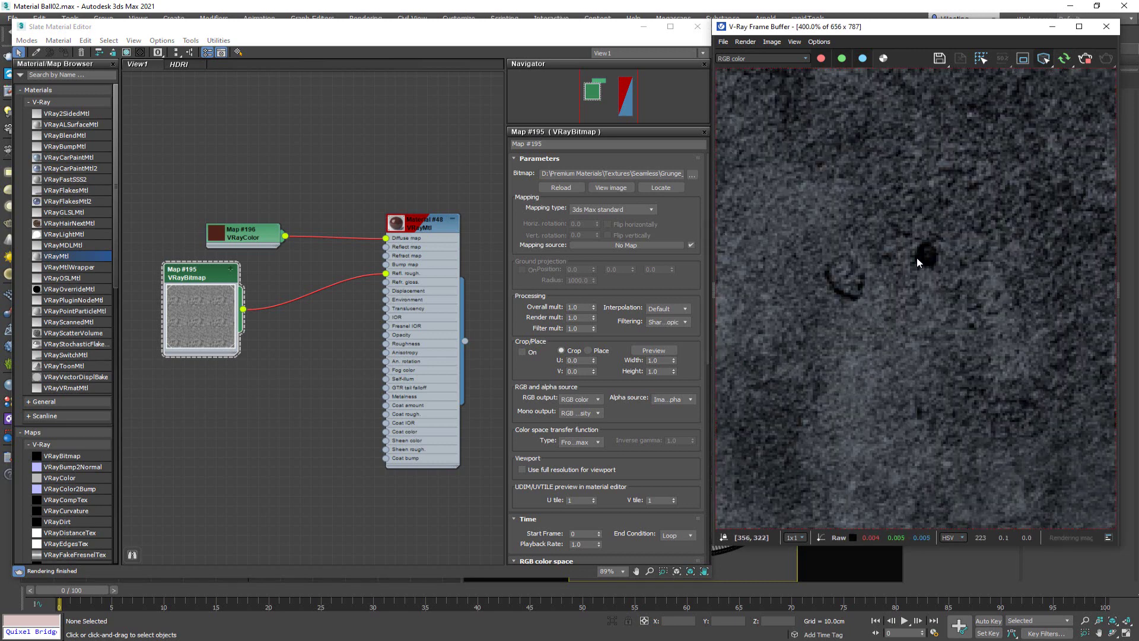
pyautogui.scroll(-4, 881, 258)
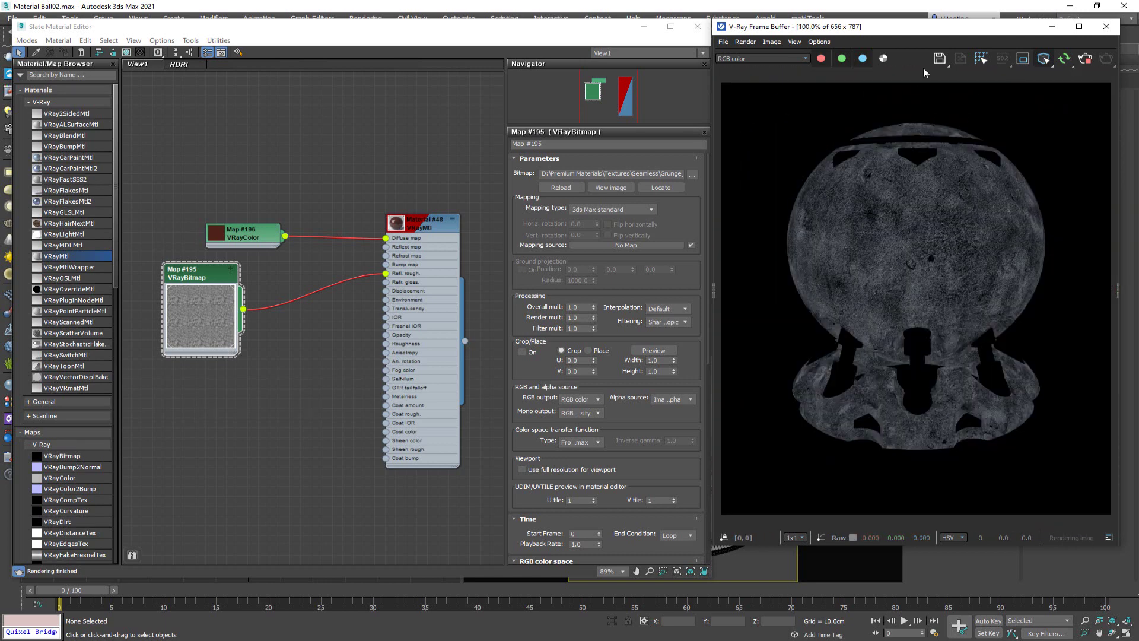
# - Open the red VRayMtl's parameters and turn off Isolate Selected in the render
pyautogui.doubleClick(422, 223)
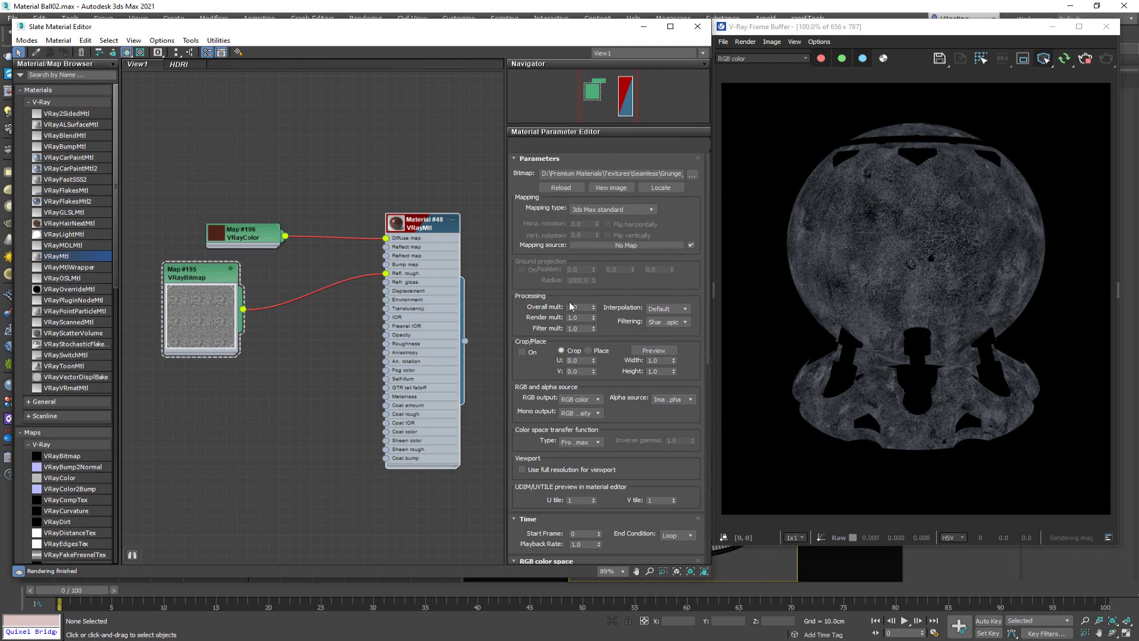
pyautogui.scroll(-4, 561, 314)
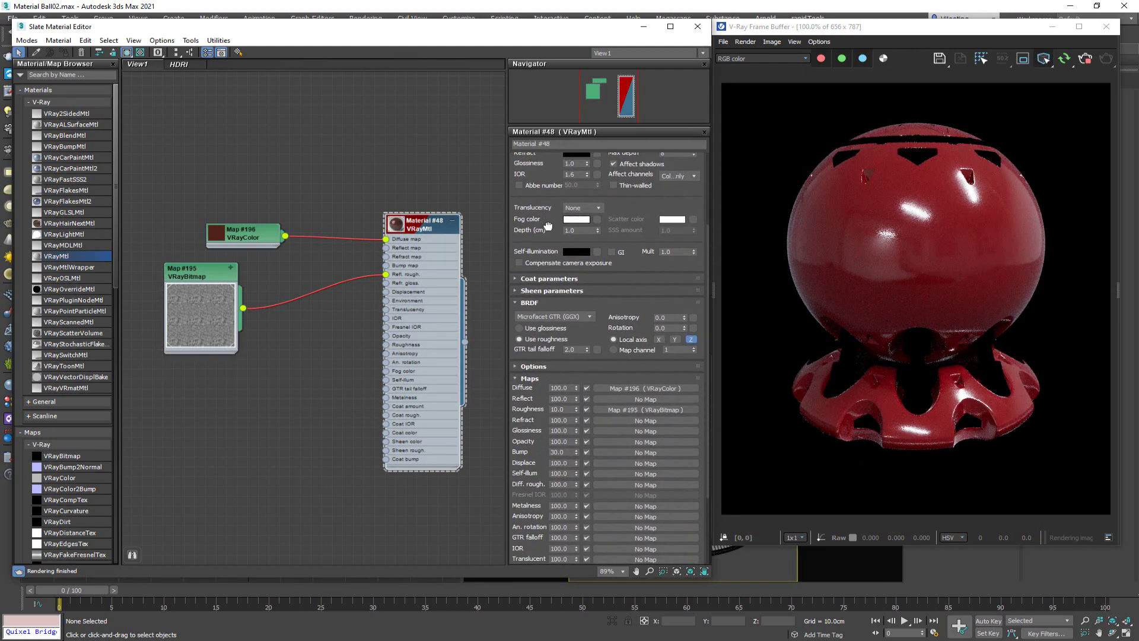
pyautogui.click(1042, 60)
pyautogui.click(1040, 75)
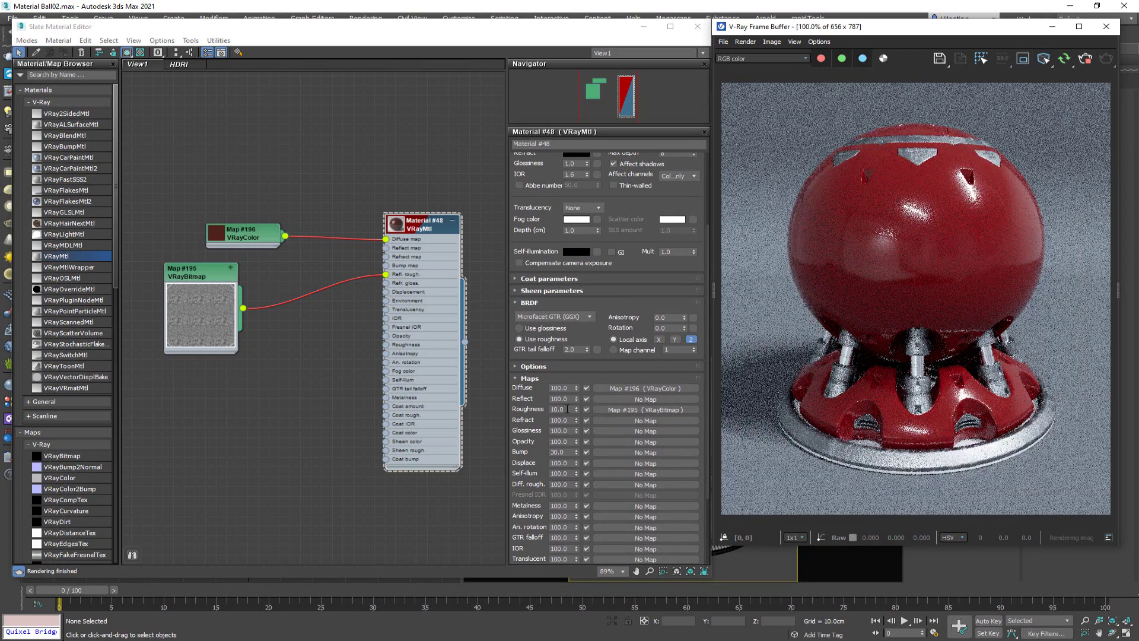
# - Set the material's reflection roughness to 0.3 and check the highlights in the render
pyautogui.moveTo(525, 414); pyautogui.dragTo(521, 538)
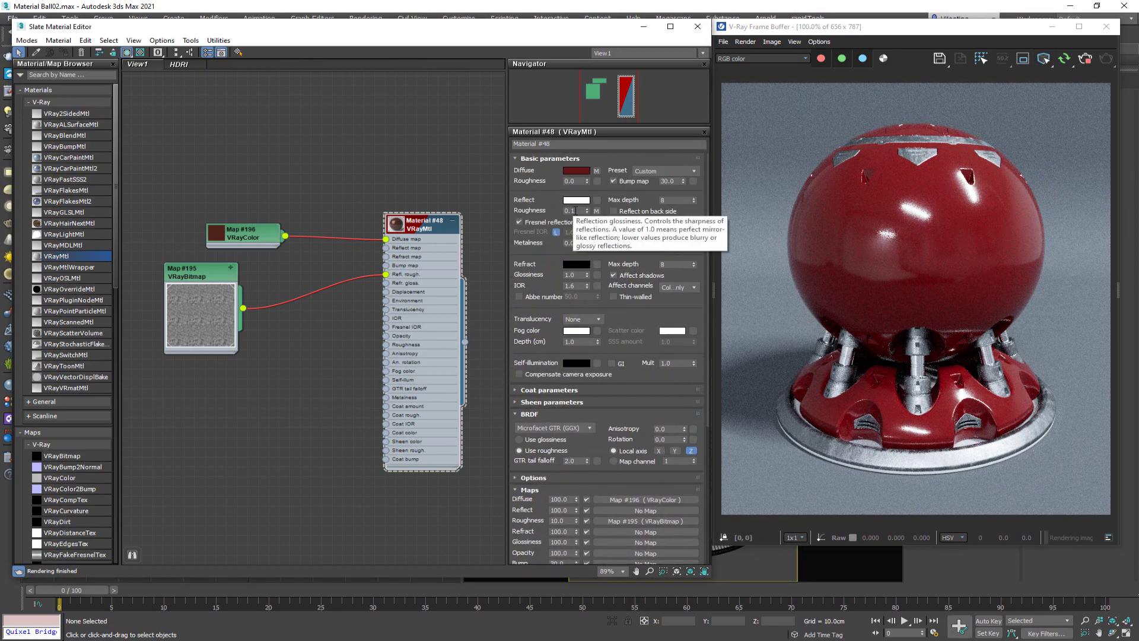
pyautogui.click(573, 211)
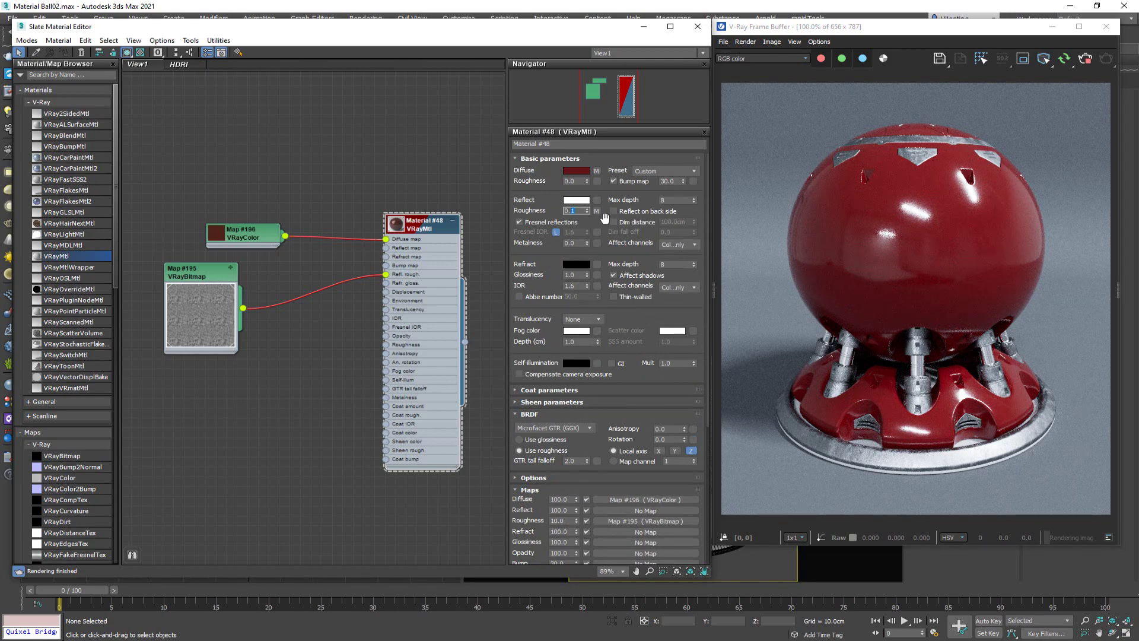
pyautogui.write('0.3')
pyautogui.press('Return')
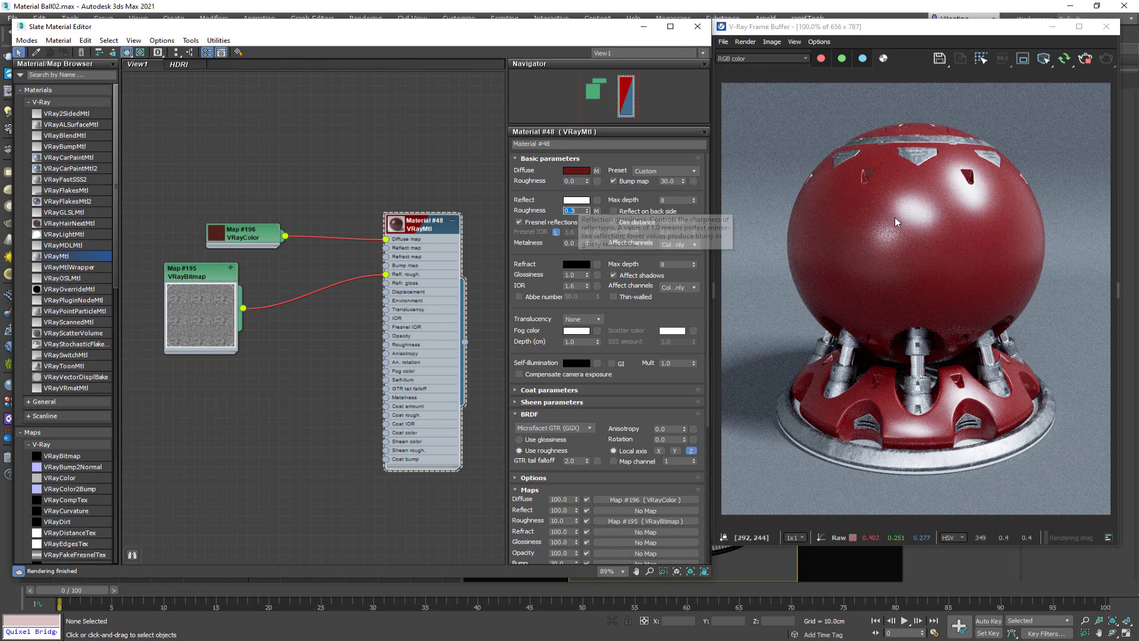
pyautogui.scroll(2, 923, 225)
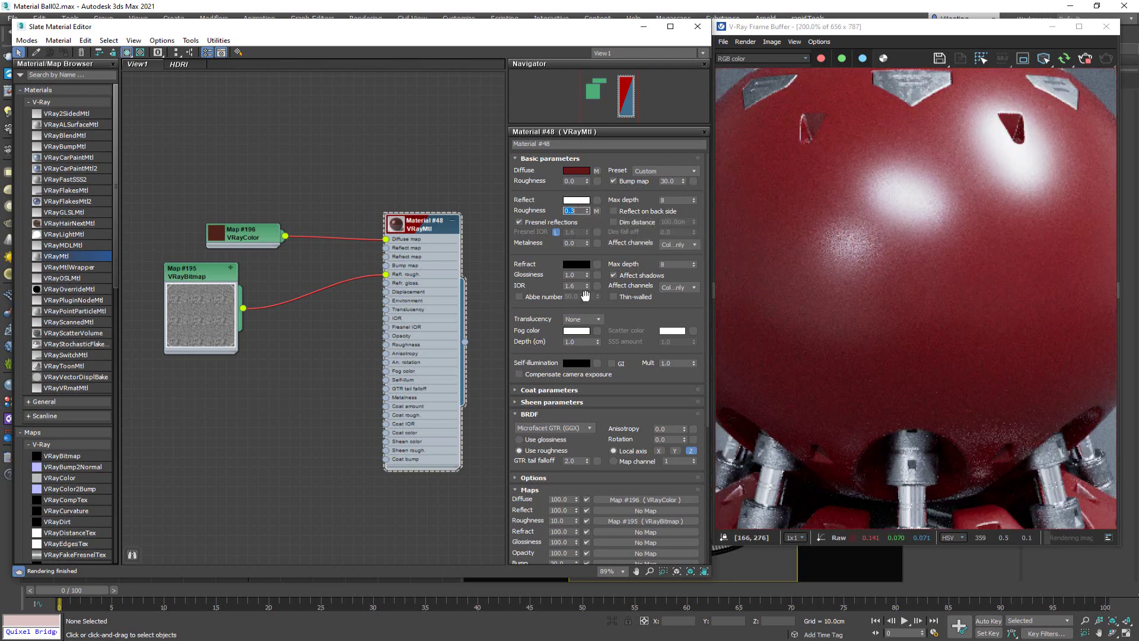
# - Set the material's roughness map amount to 50 and check the grunge breakup in the ball's highlights
pyautogui.scroll(-5, 585, 294)
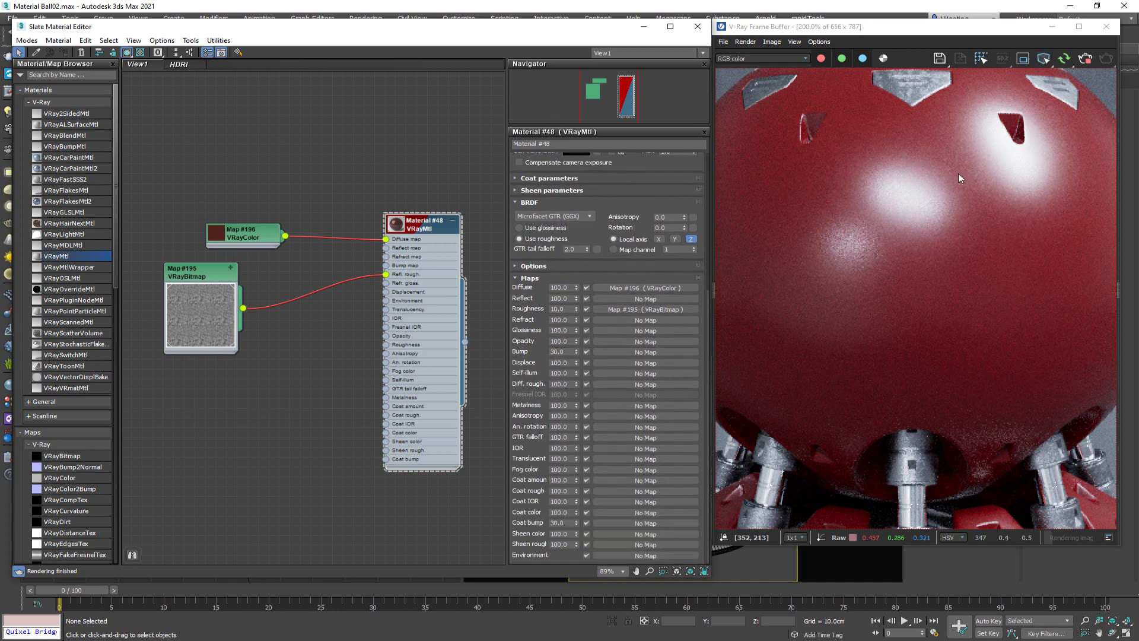
pyautogui.click(563, 309)
pyautogui.write('50')
pyautogui.press('Return')
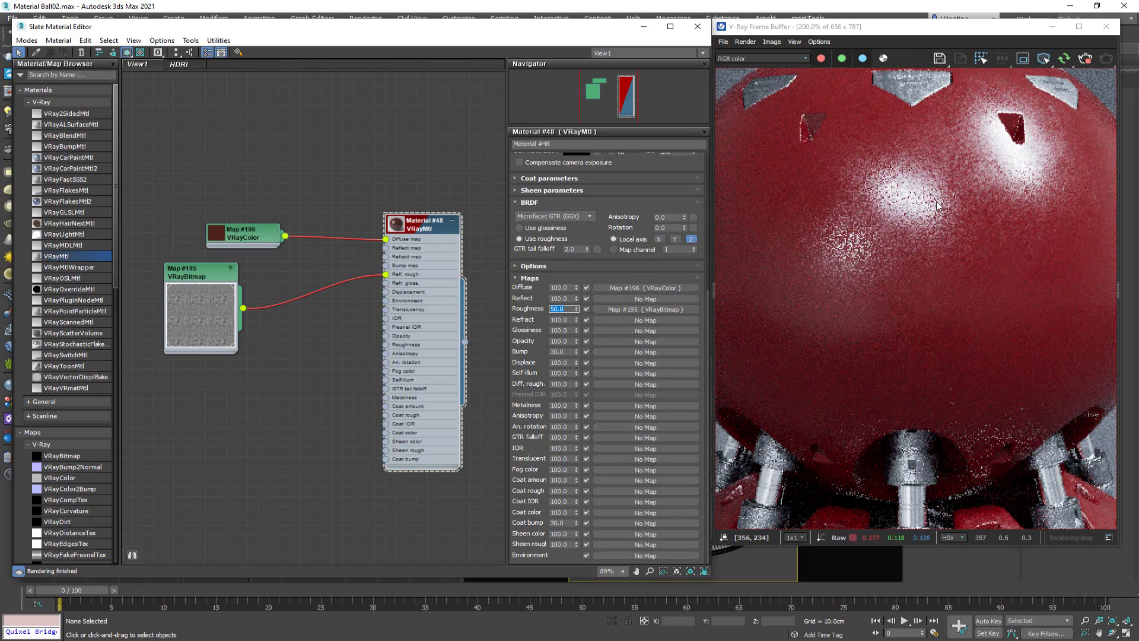
pyautogui.moveTo(933, 172); pyautogui.dragTo(899, 215, button='middle')
pyautogui.scroll(-2, 899, 226)
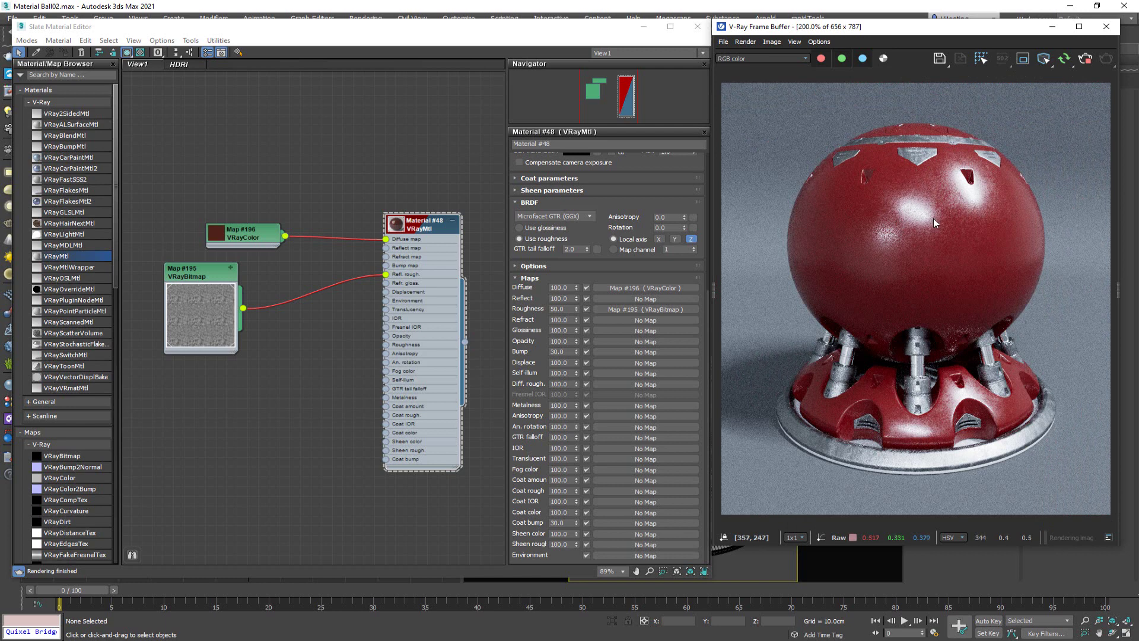
pyautogui.scroll(2, 933, 222)
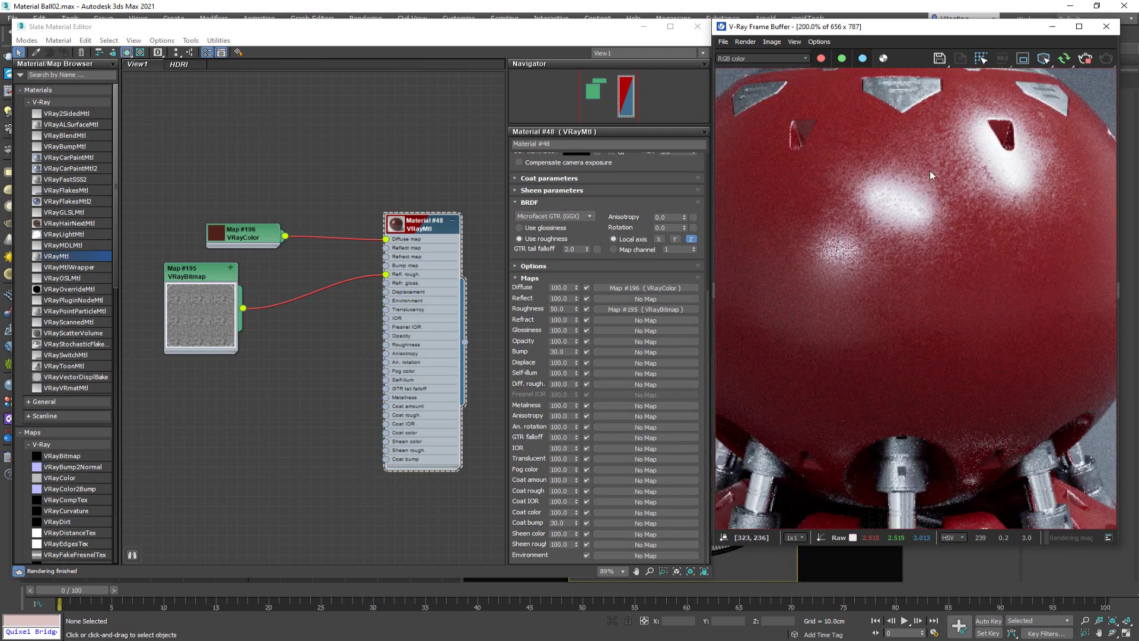
# - Limit rendering to a region around the highlights on the upper ball and examine the grunge in them up close
pyautogui.click(1026, 60)
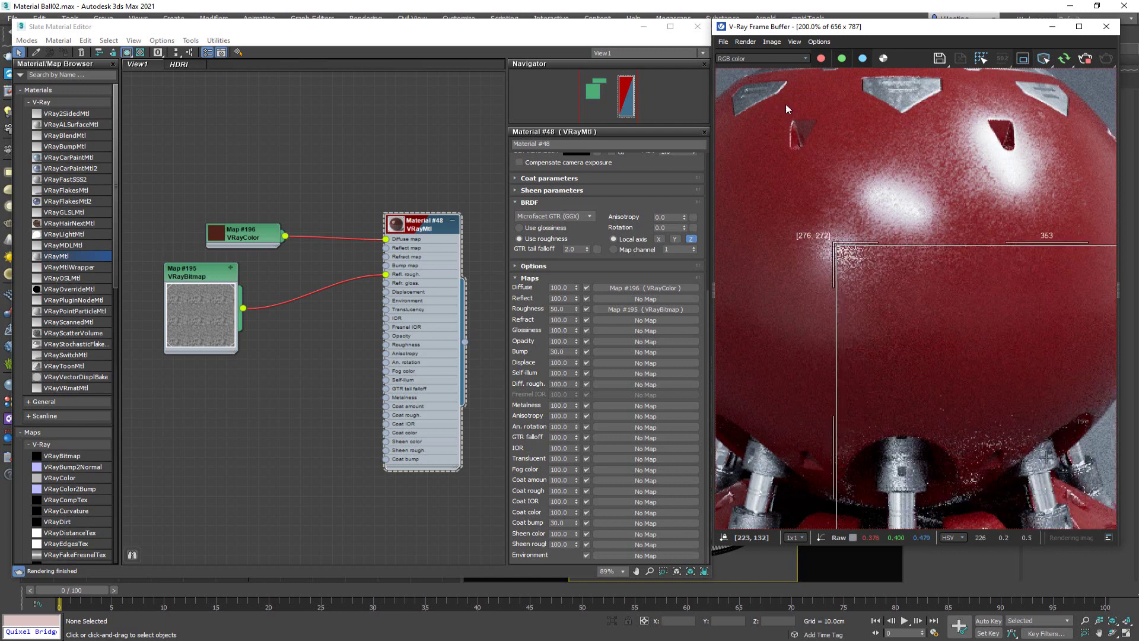
pyautogui.moveTo(774, 91); pyautogui.dragTo(1067, 321)
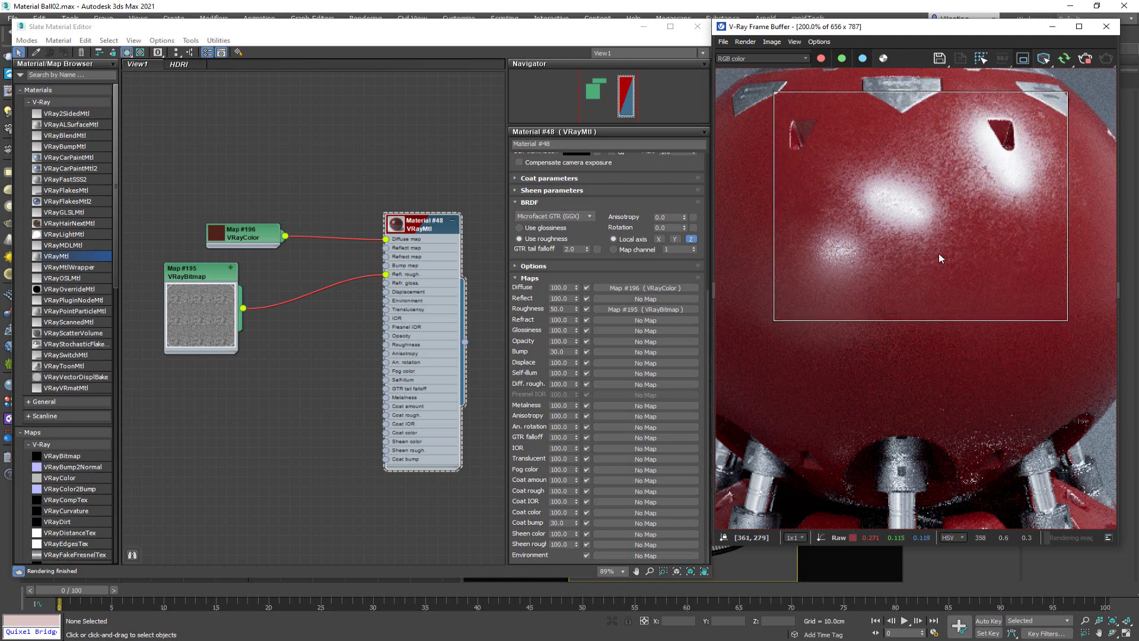
pyautogui.moveTo(938, 254); pyautogui.dragTo(941, 250, button='middle')
pyautogui.scroll(-2, 941, 250)
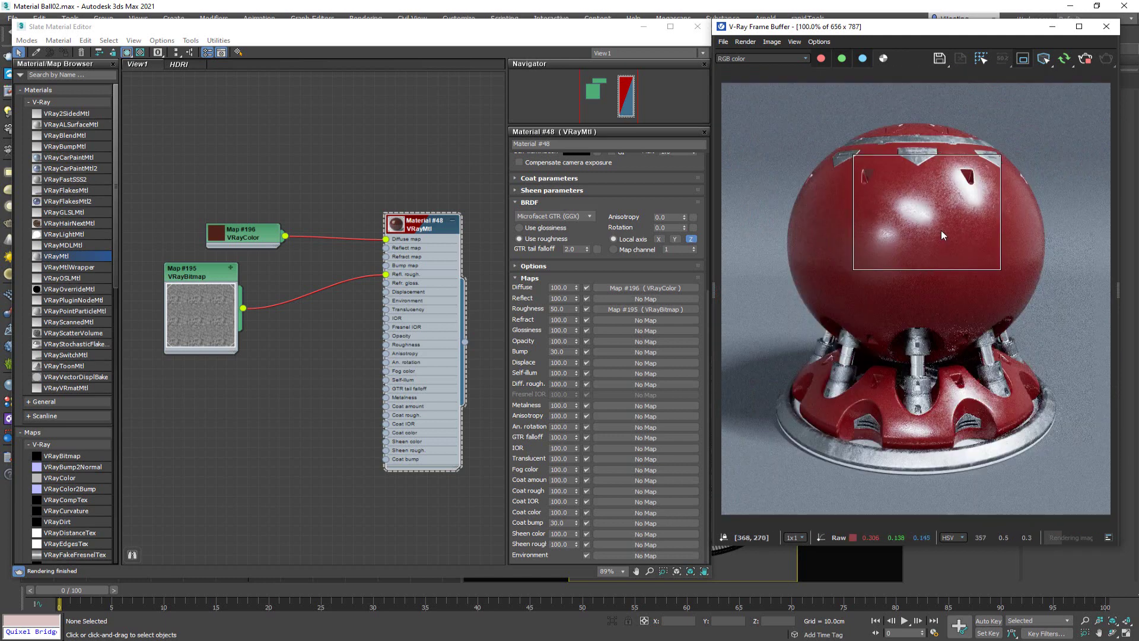
pyautogui.scroll(2, 949, 241)
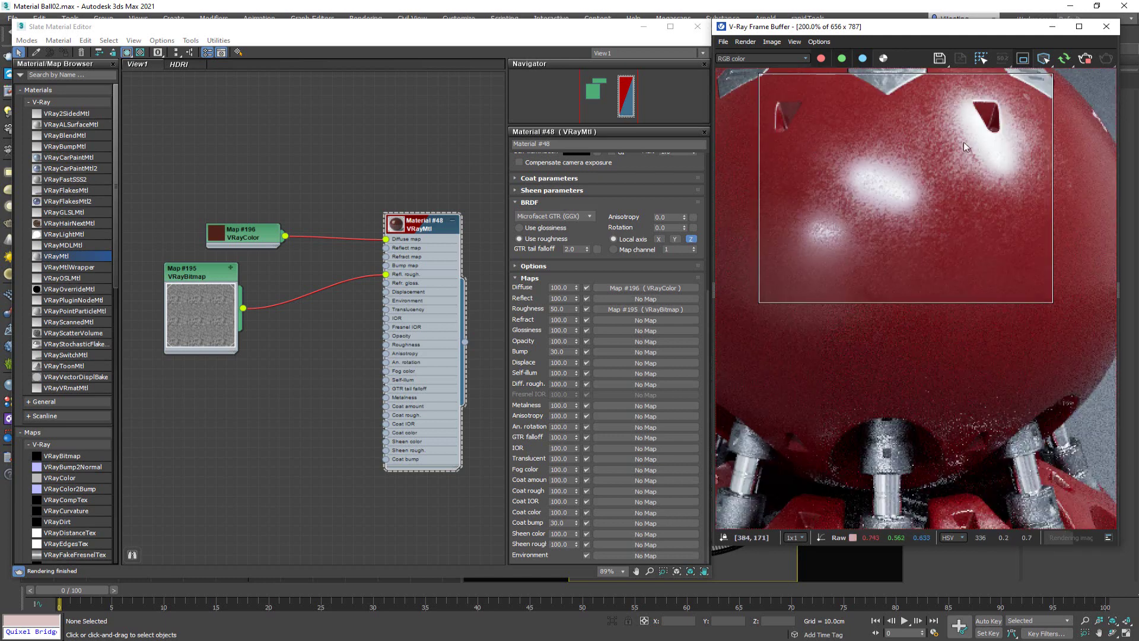
pyautogui.scroll(2, 953, 182)
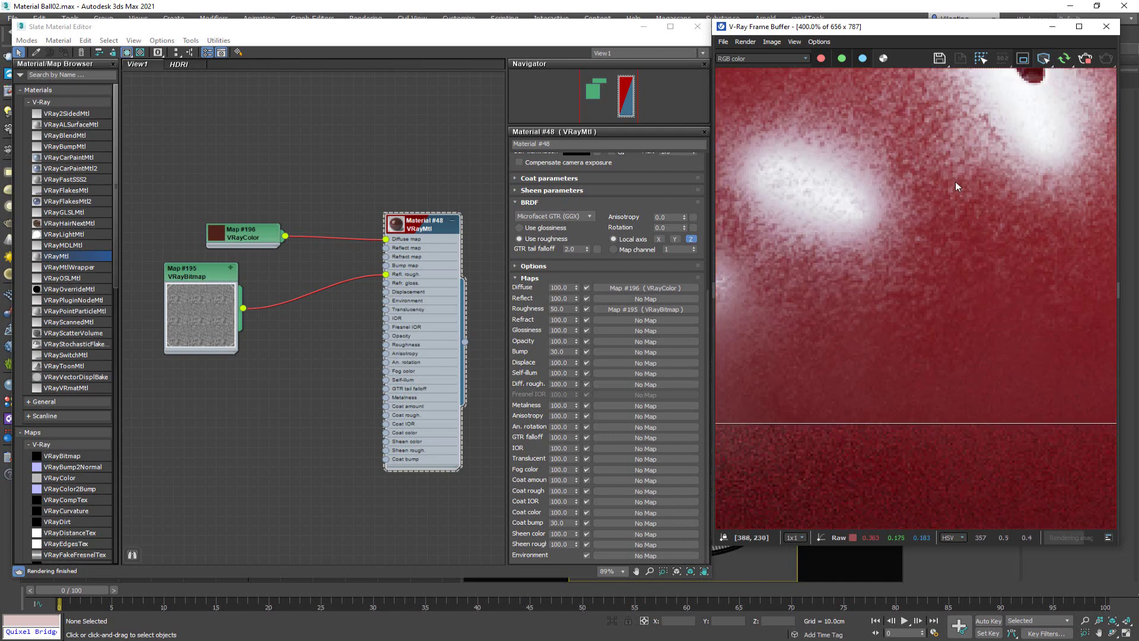
pyautogui.moveTo(846, 147); pyautogui.dragTo(906, 237, button='middle')
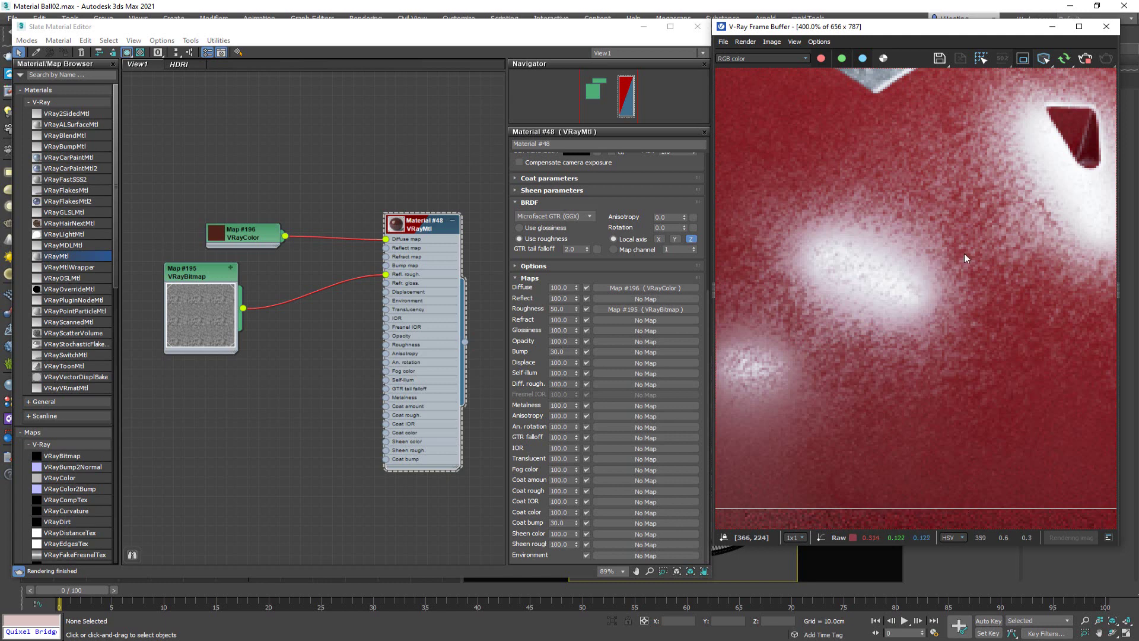
pyautogui.moveTo(1033, 220); pyautogui.dragTo(917, 244, button='middle')
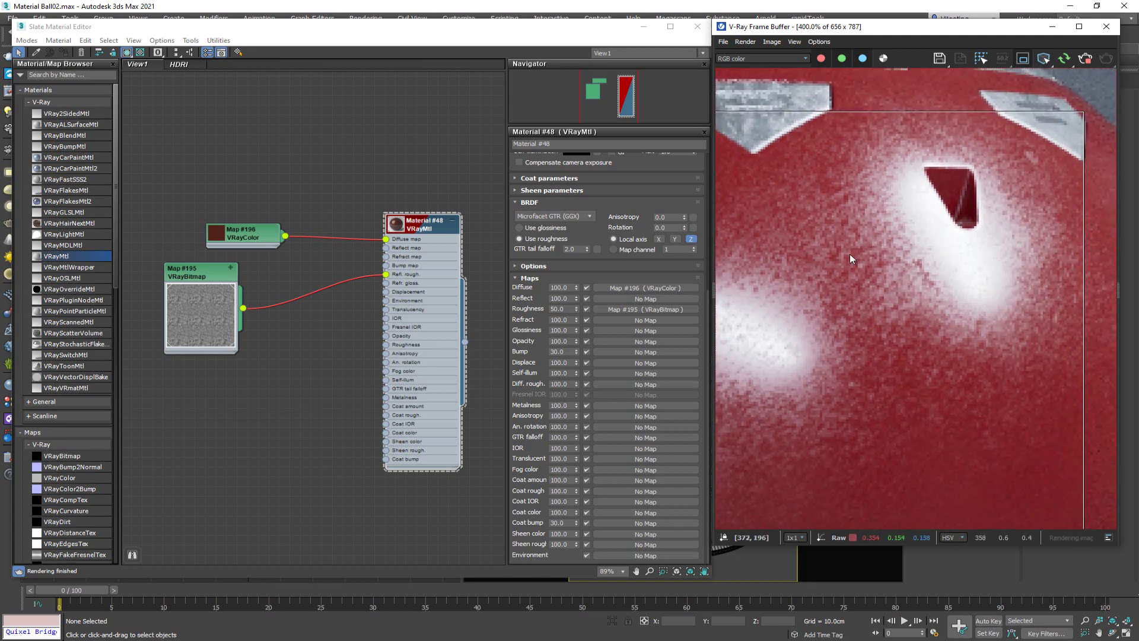
pyautogui.scroll(-2, 850, 255)
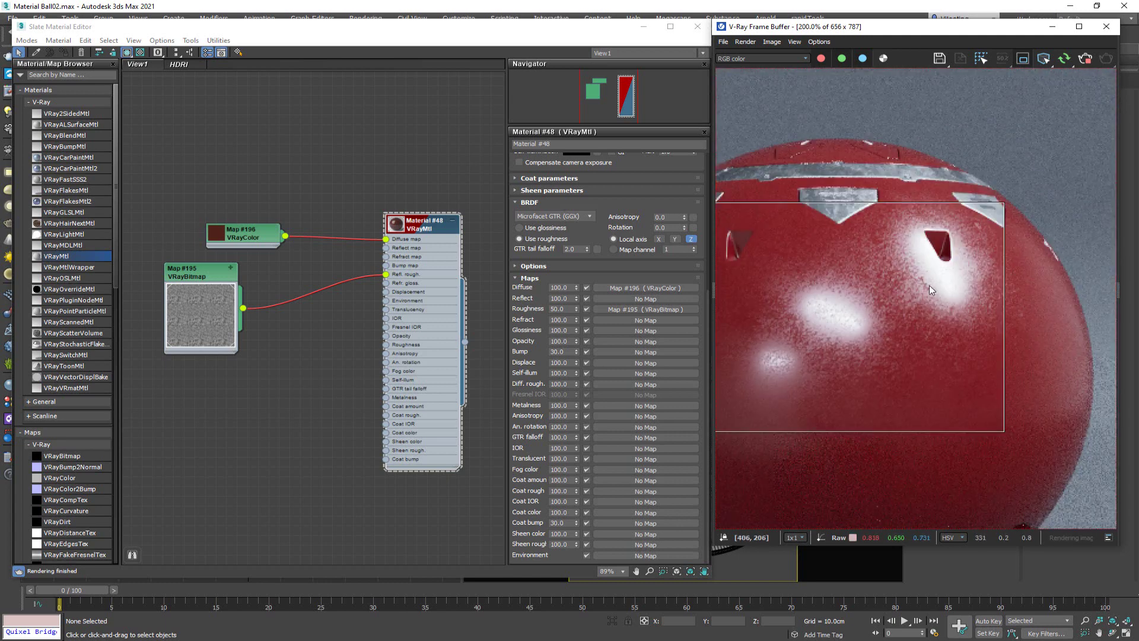
pyautogui.moveTo(833, 336); pyautogui.dragTo(898, 291, button='middle')
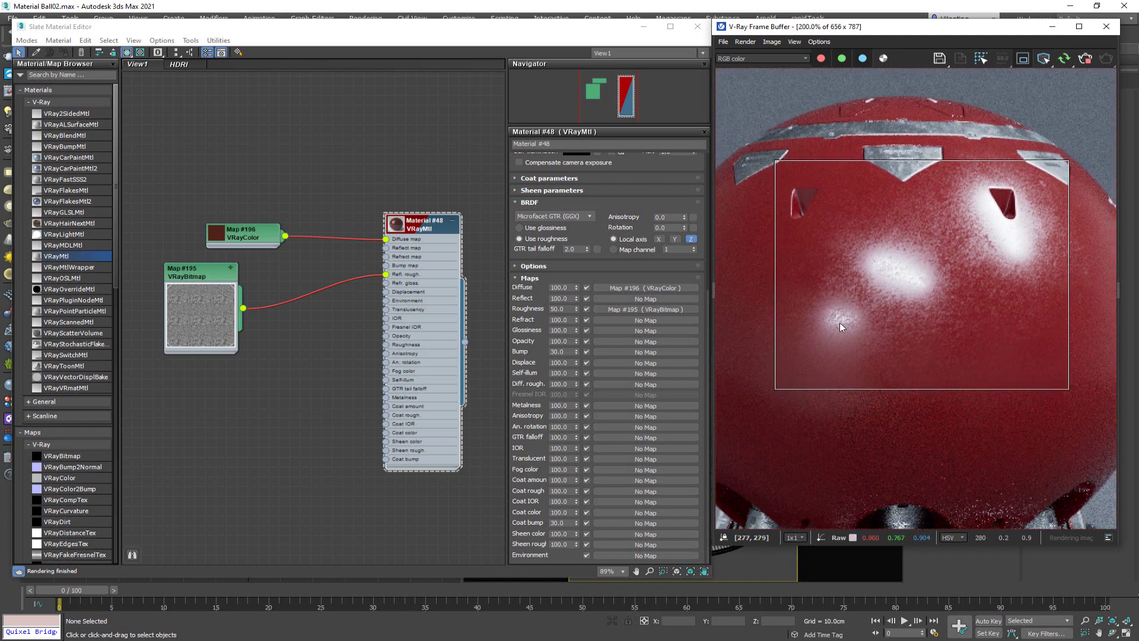
# - Open the grunge VRayBitmap's parameters and review its color space, coordinates and output settings
pyautogui.moveTo(192, 272); pyautogui.dragTo(170, 261)
pyautogui.doubleClick(180, 266)
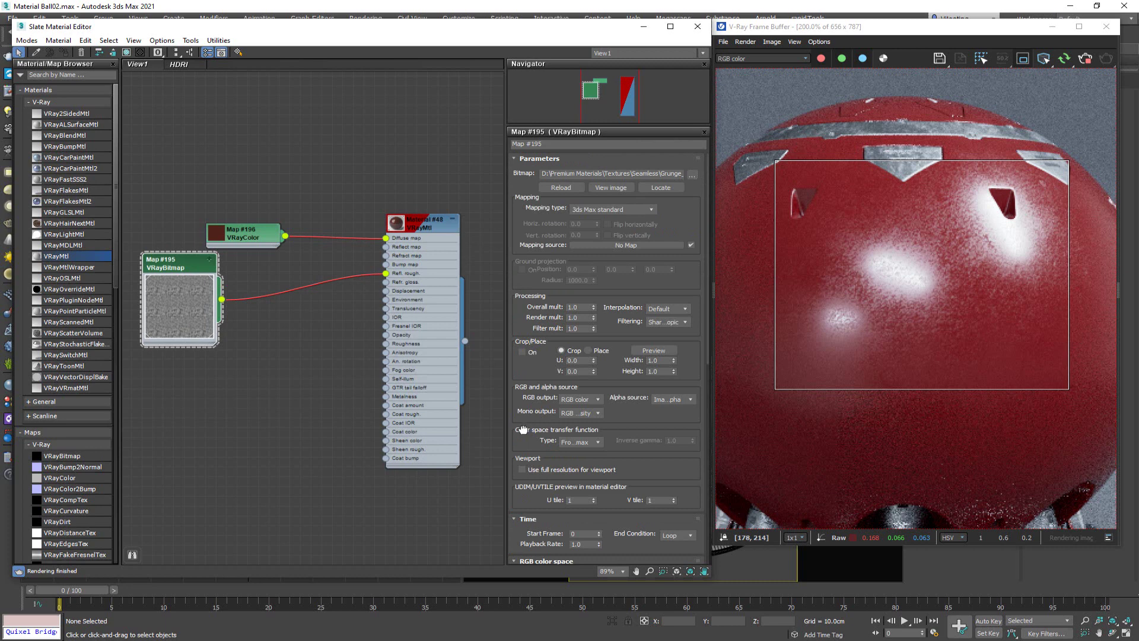
pyautogui.moveTo(523, 429); pyautogui.dragTo(534, 266)
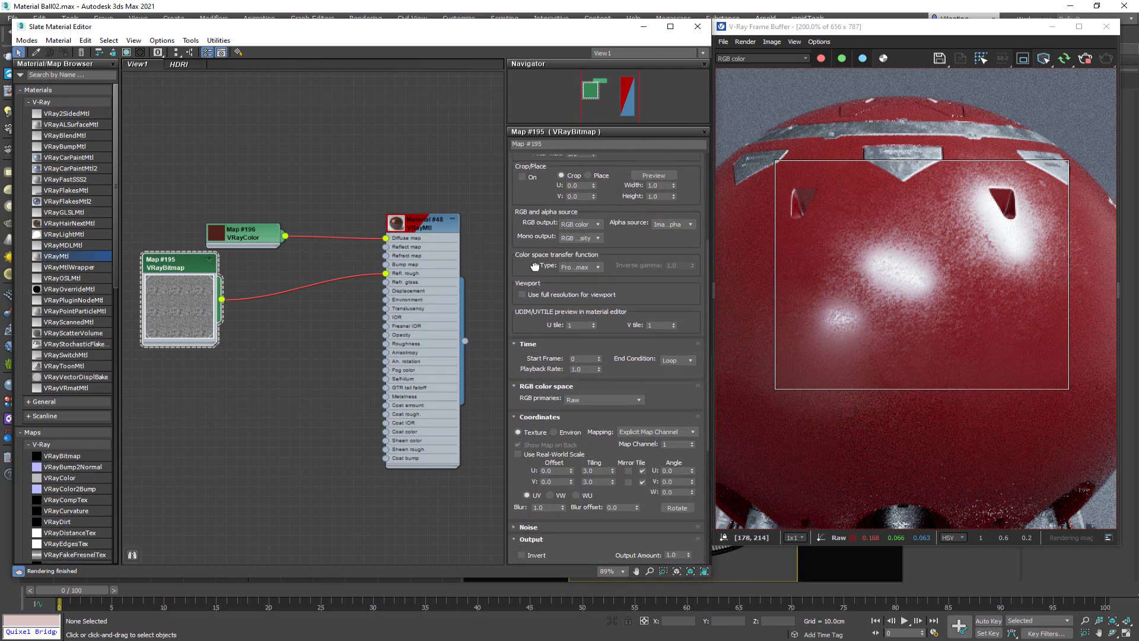
pyautogui.scroll(-5, 534, 267)
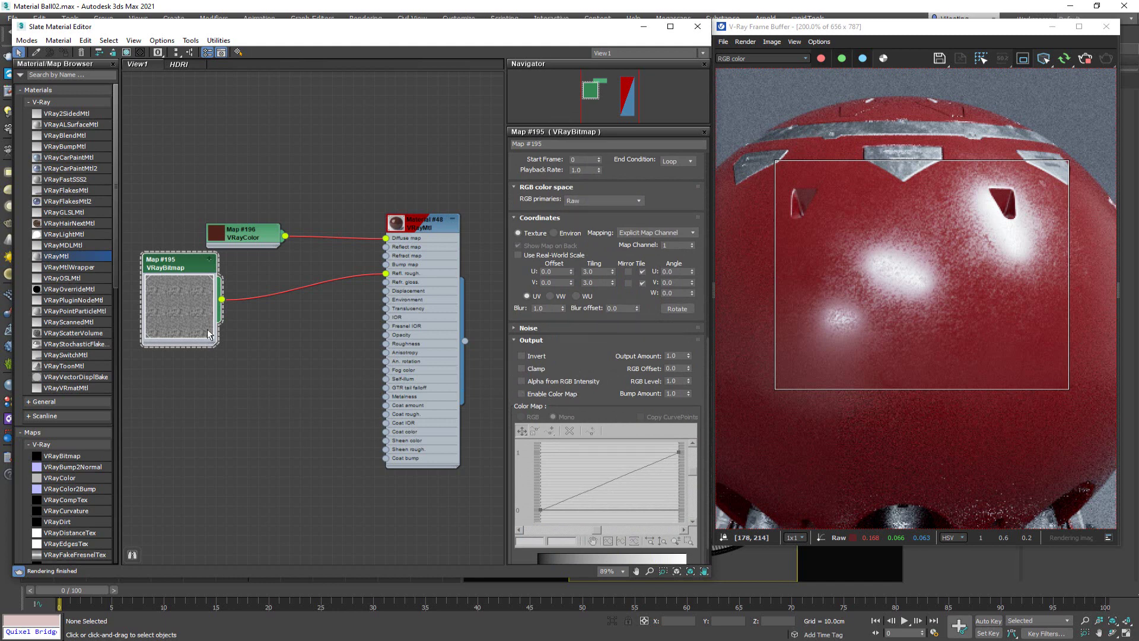
# - Insert an Output map between the grunge VRayBitmap and the material's reflection roughness input
pyautogui.moveTo(181, 270); pyautogui.dragTo(144, 245)
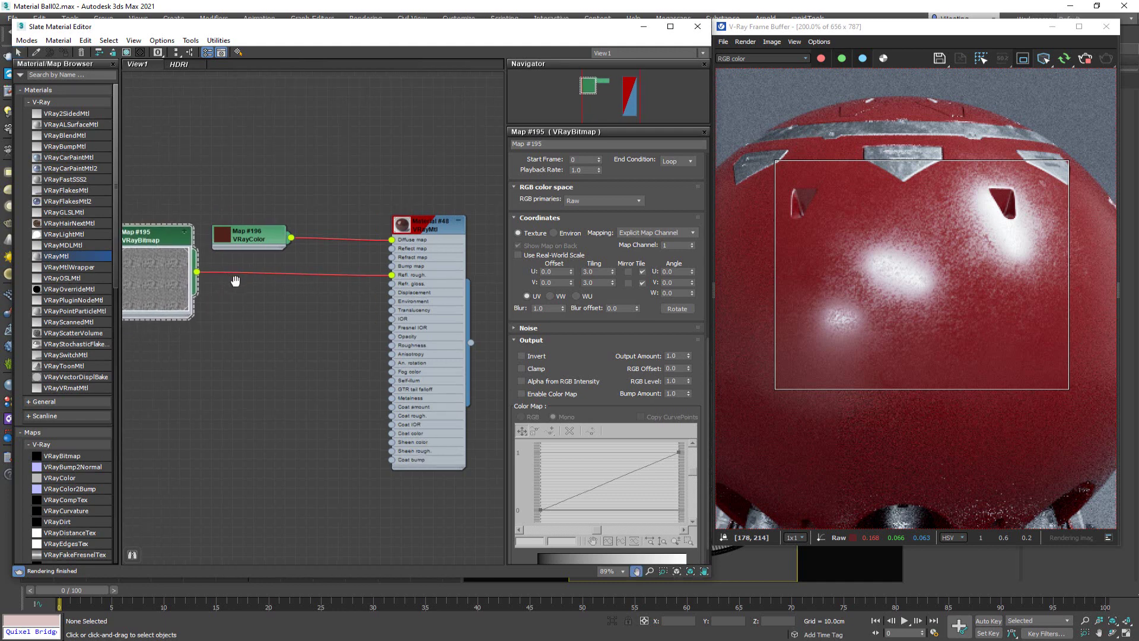
pyautogui.moveTo(190, 264); pyautogui.dragTo(267, 291, button='middle')
pyautogui.moveTo(268, 298); pyautogui.dragTo(304, 343)
pyautogui.moveTo(362, 363)
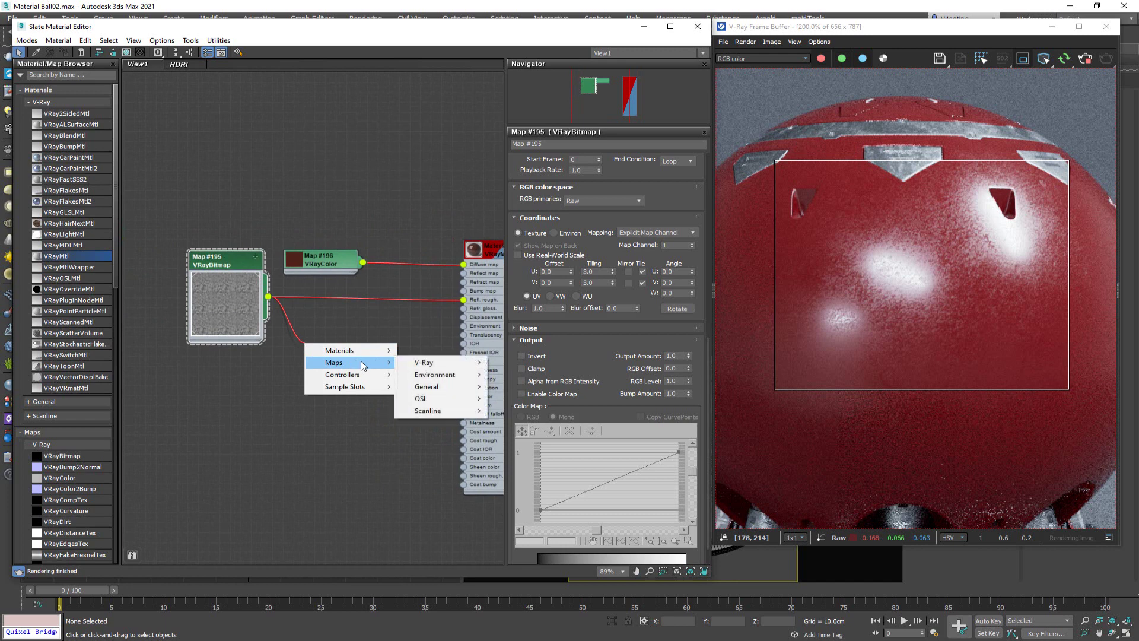
pyautogui.moveTo(438, 364)
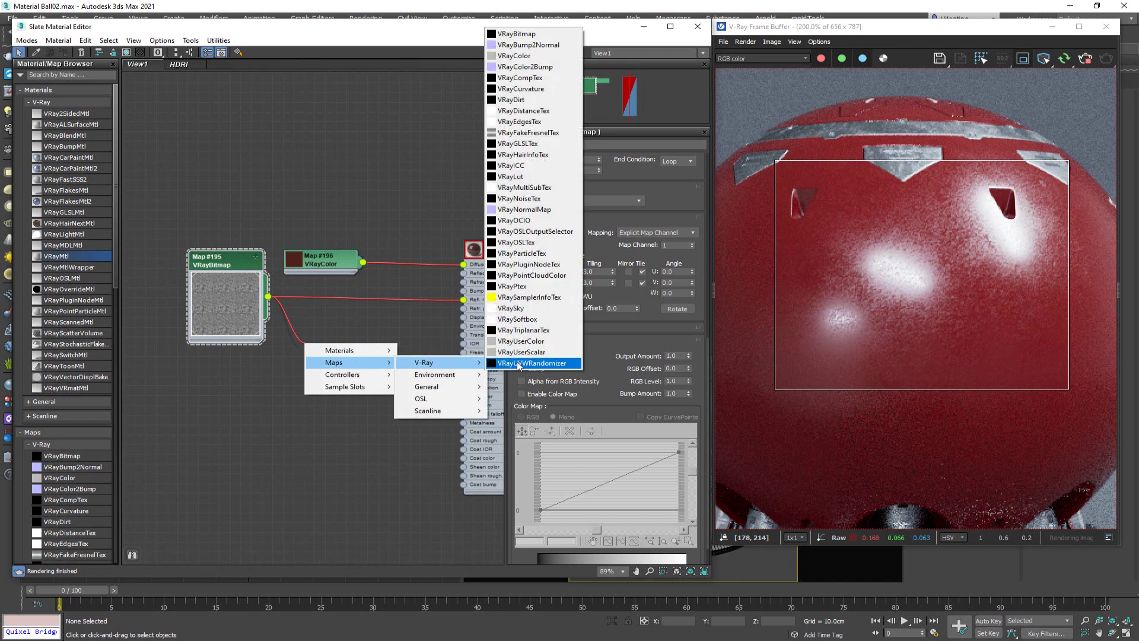
pyautogui.moveTo(445, 388)
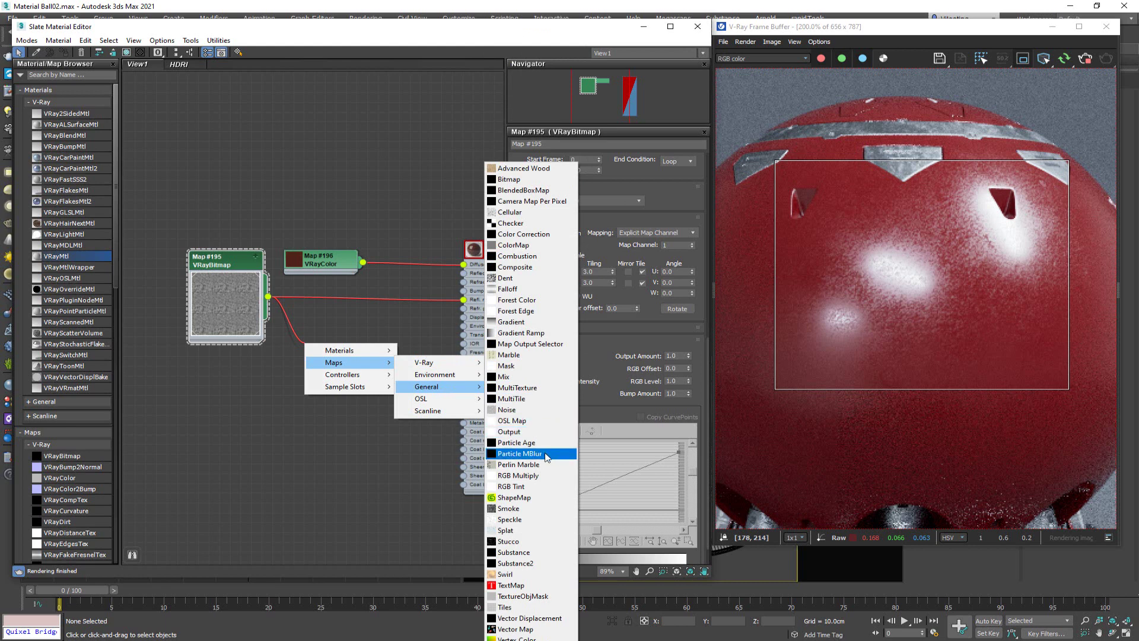
pyautogui.click(531, 432)
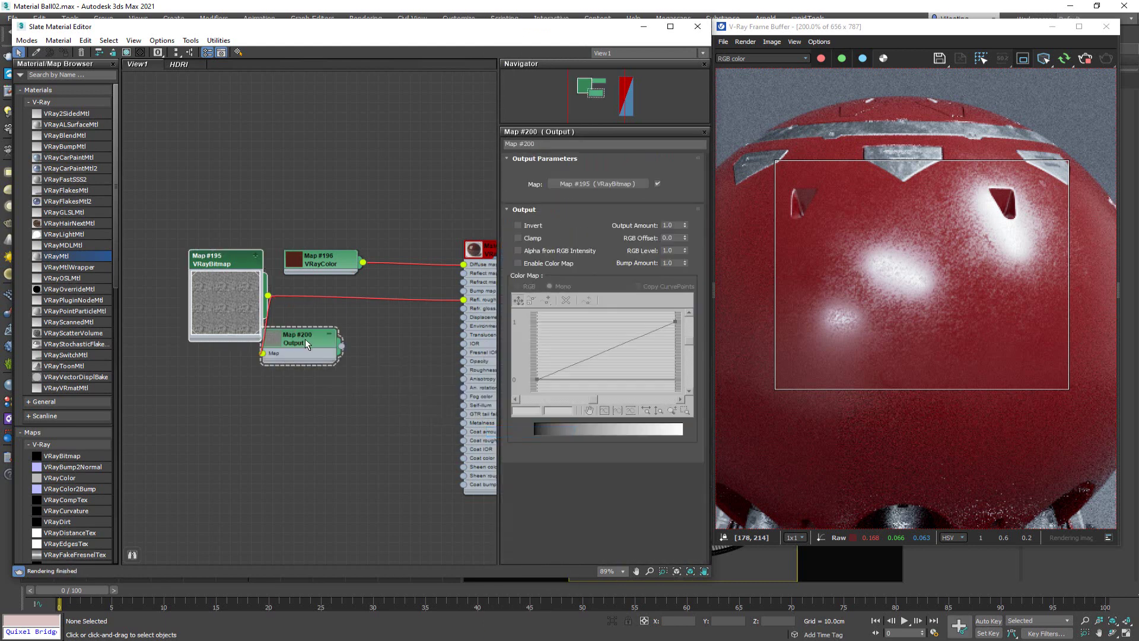
pyautogui.moveTo(306, 341); pyautogui.dragTo(332, 327)
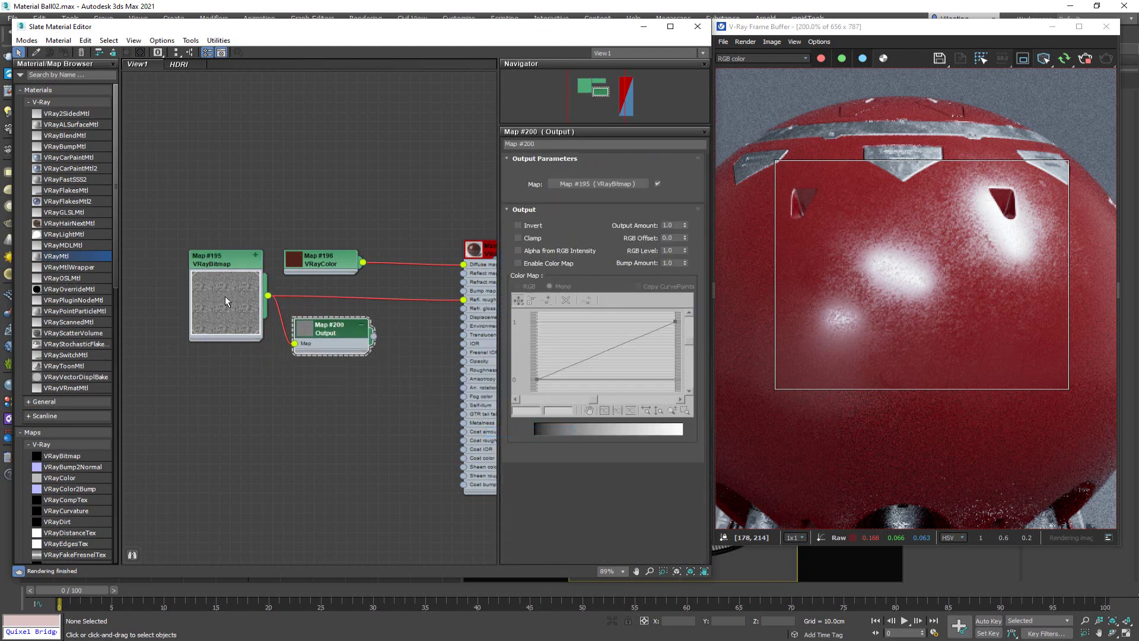
pyautogui.moveTo(373, 336); pyautogui.dragTo(463, 301)
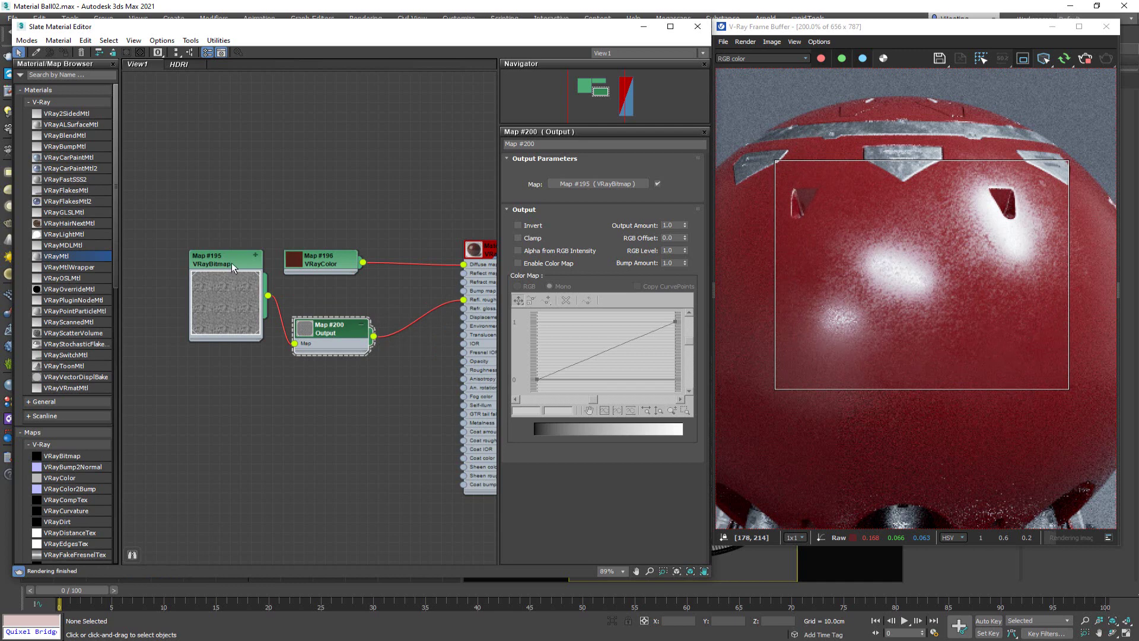
# - Enable the Output map's color map and raise the curve's start point to a value of 0.2
pyautogui.moveTo(205, 273); pyautogui.dragTo(172, 282)
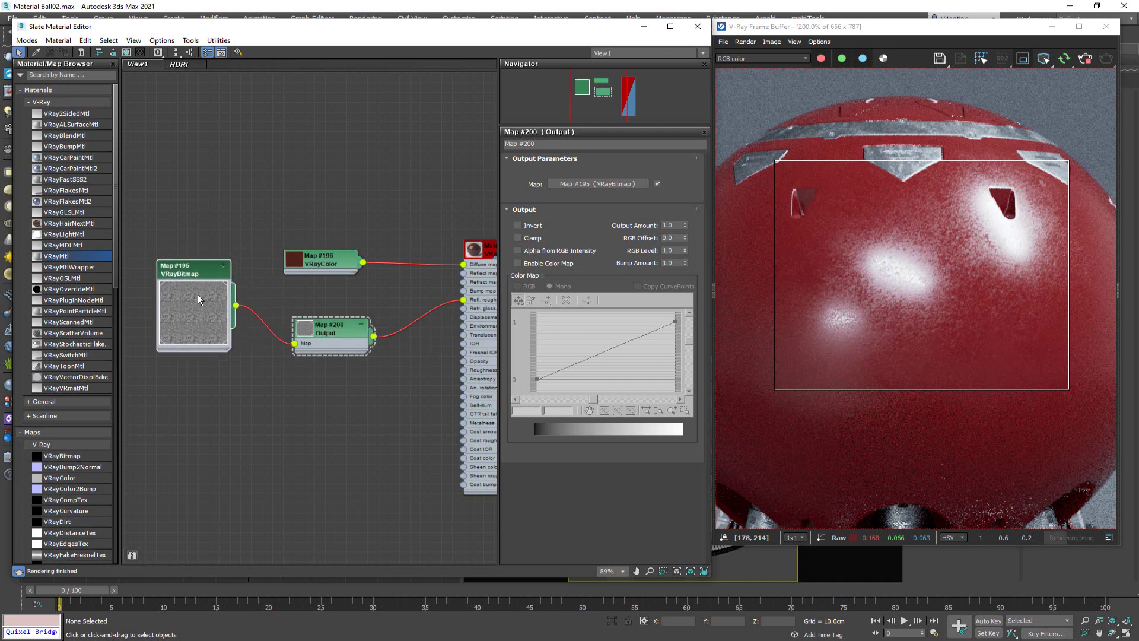
pyautogui.click(325, 325)
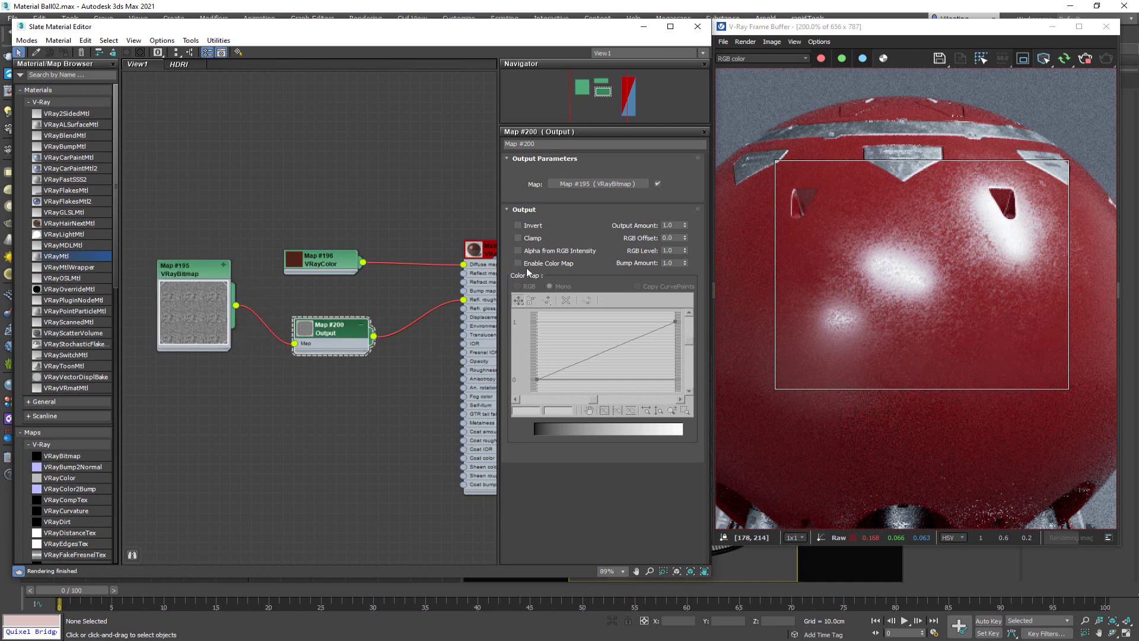
pyautogui.click(536, 265)
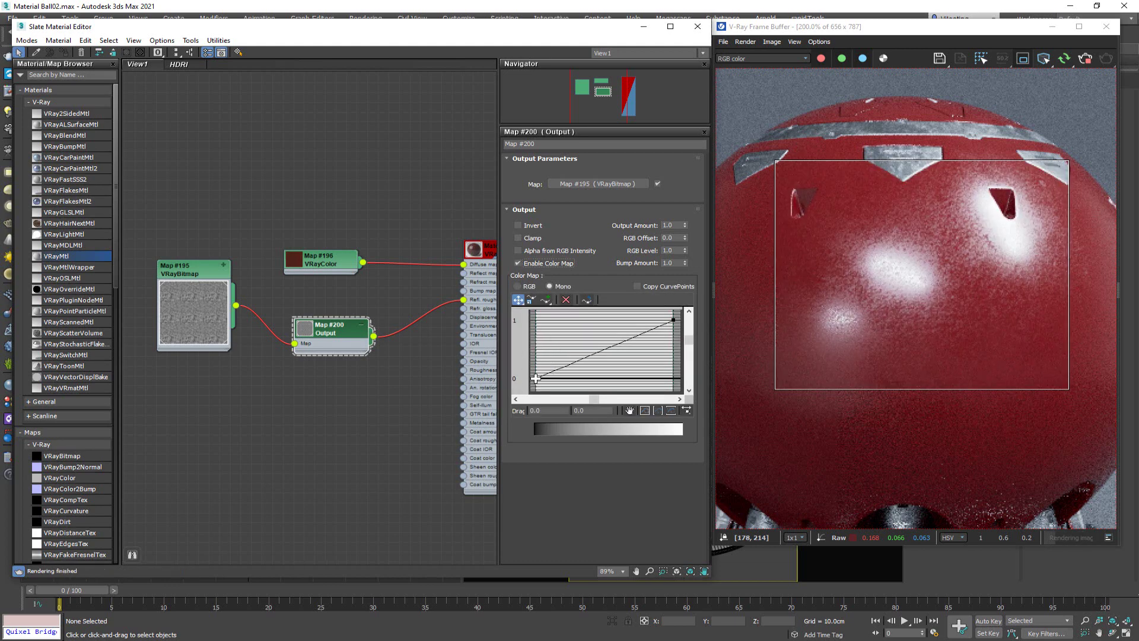
pyautogui.moveTo(535, 377); pyautogui.dragTo(536, 366)
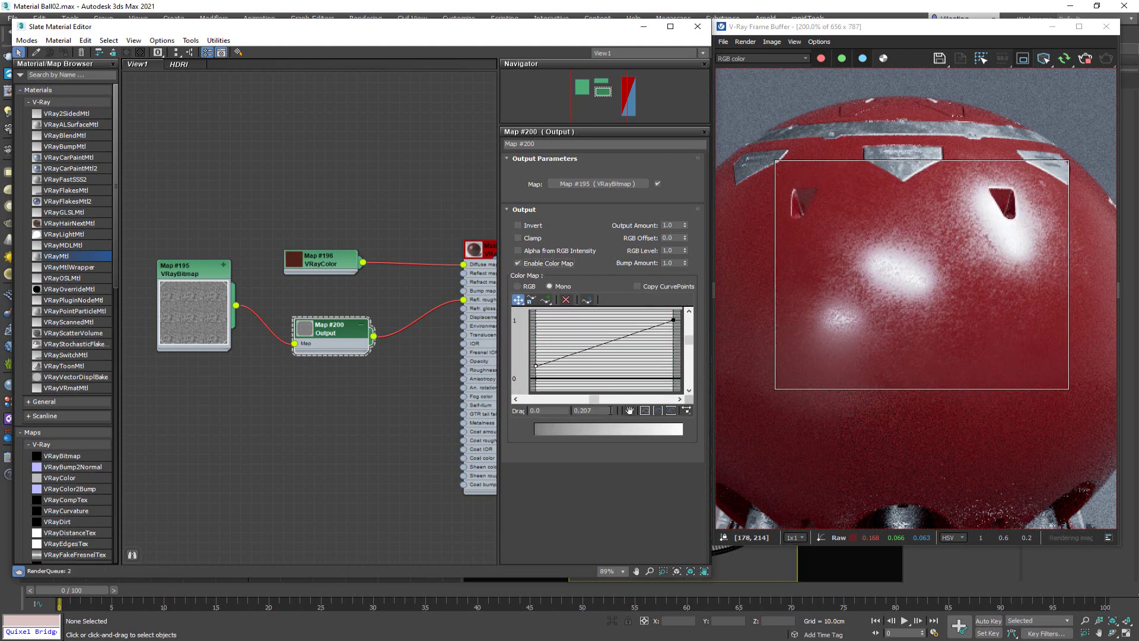
pyautogui.doubleClick(583, 410)
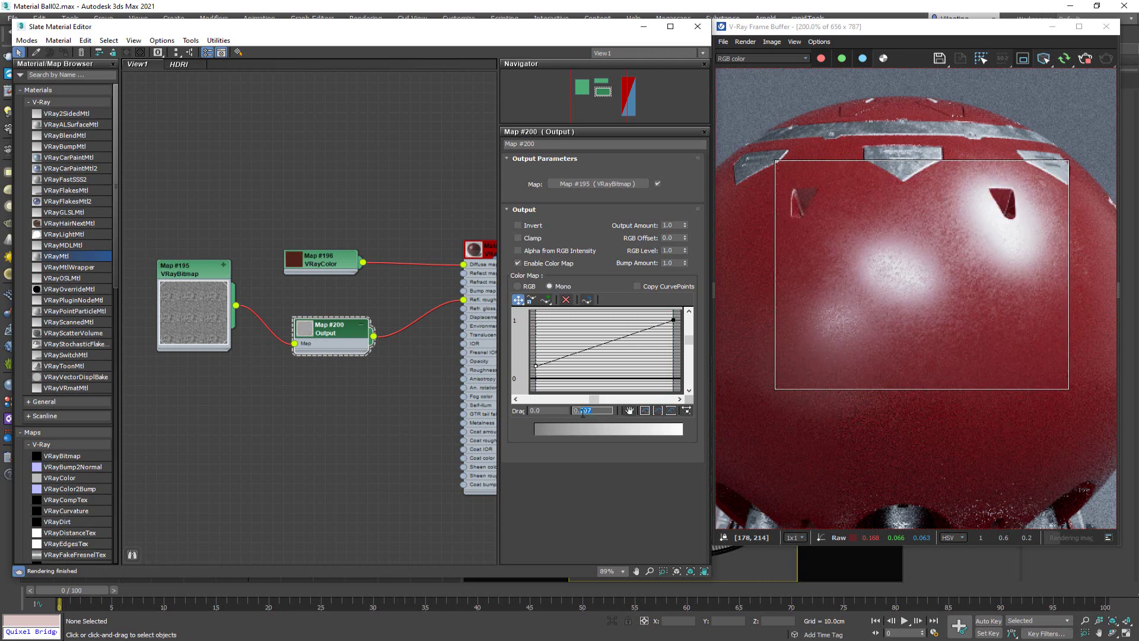
pyautogui.write('0.2')
pyautogui.press('Return')
# - Lower the end point of the Output map's curve to 0.8 and check the ball's highlights in the render
pyautogui.click(672, 319)
pyautogui.moveTo(670, 320); pyautogui.dragTo(673, 324)
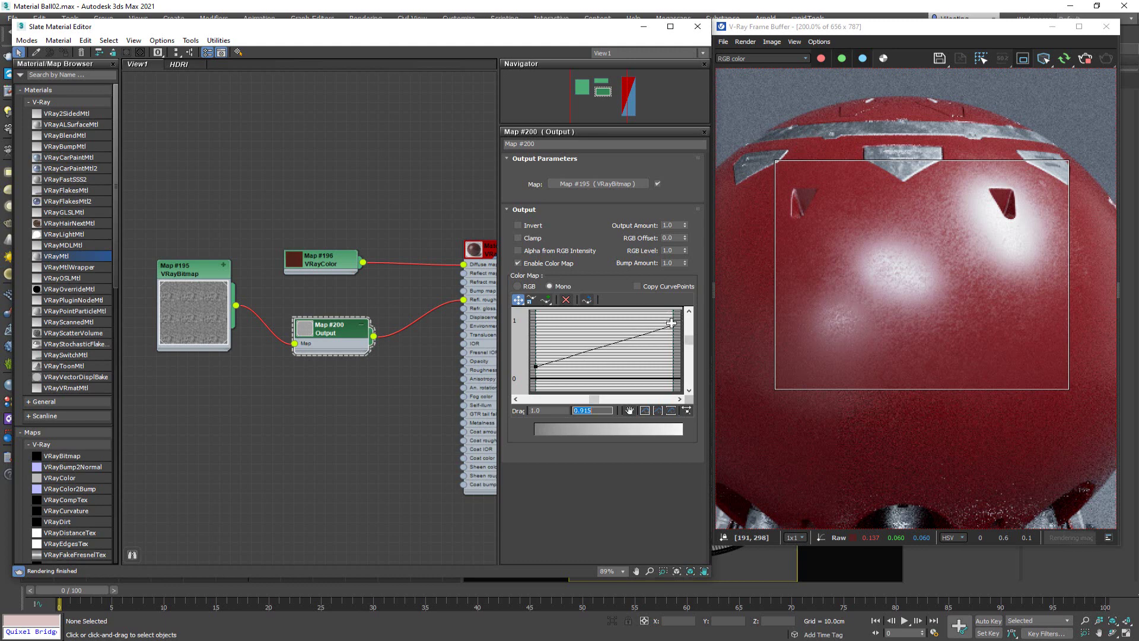
pyautogui.click(586, 410)
pyautogui.press('Return')
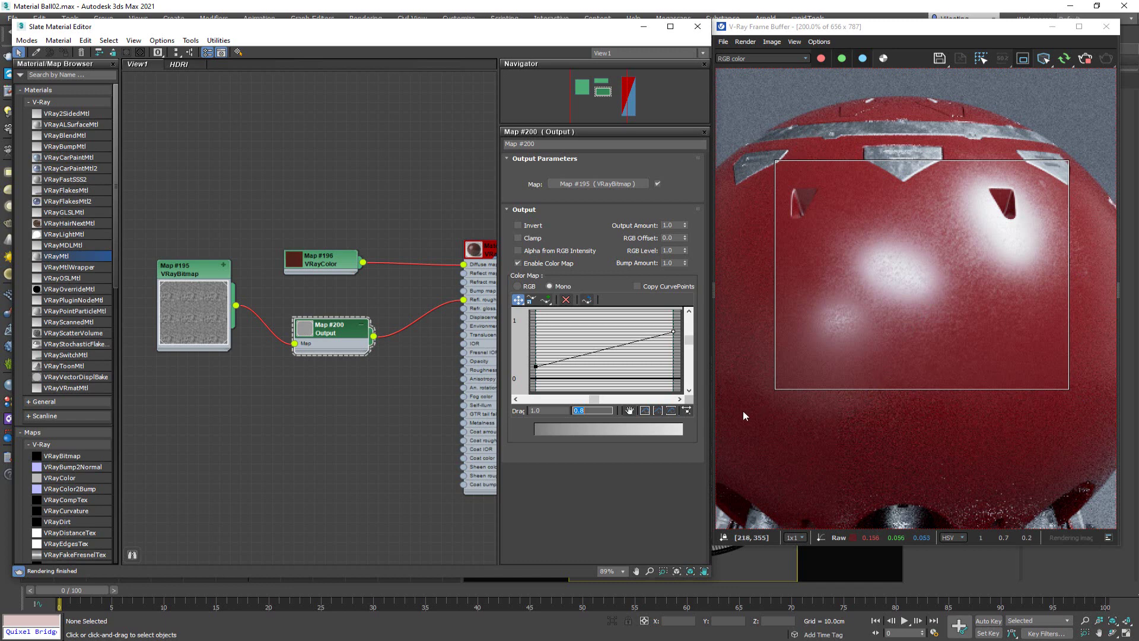
pyautogui.moveTo(920, 275)
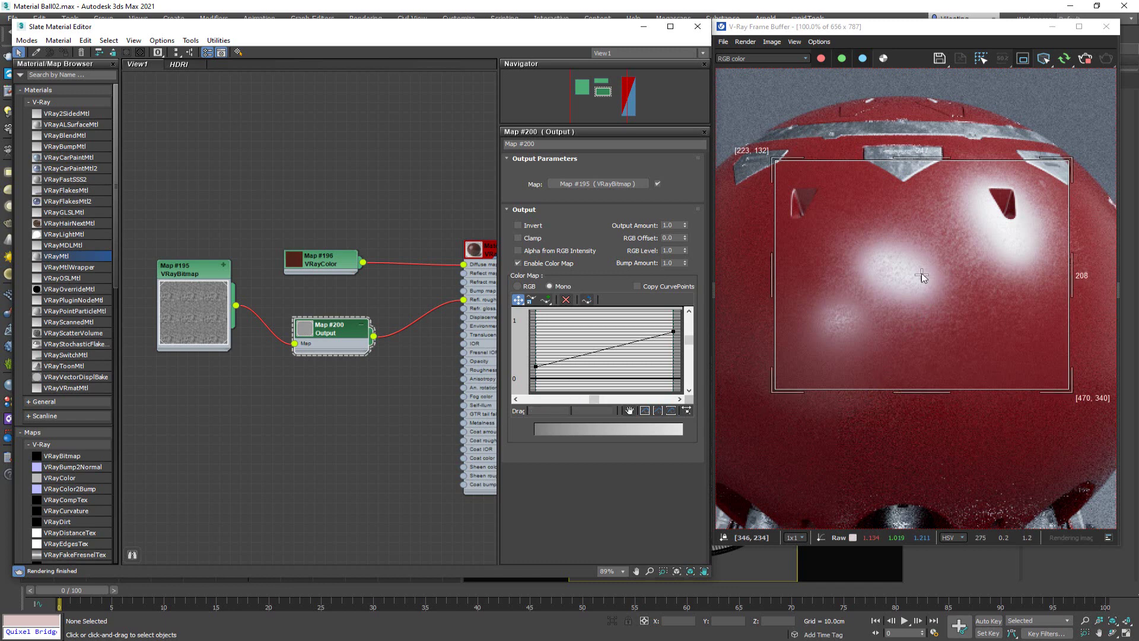
pyautogui.scroll(-1, 921, 273)
pyautogui.scroll(1, 948, 208)
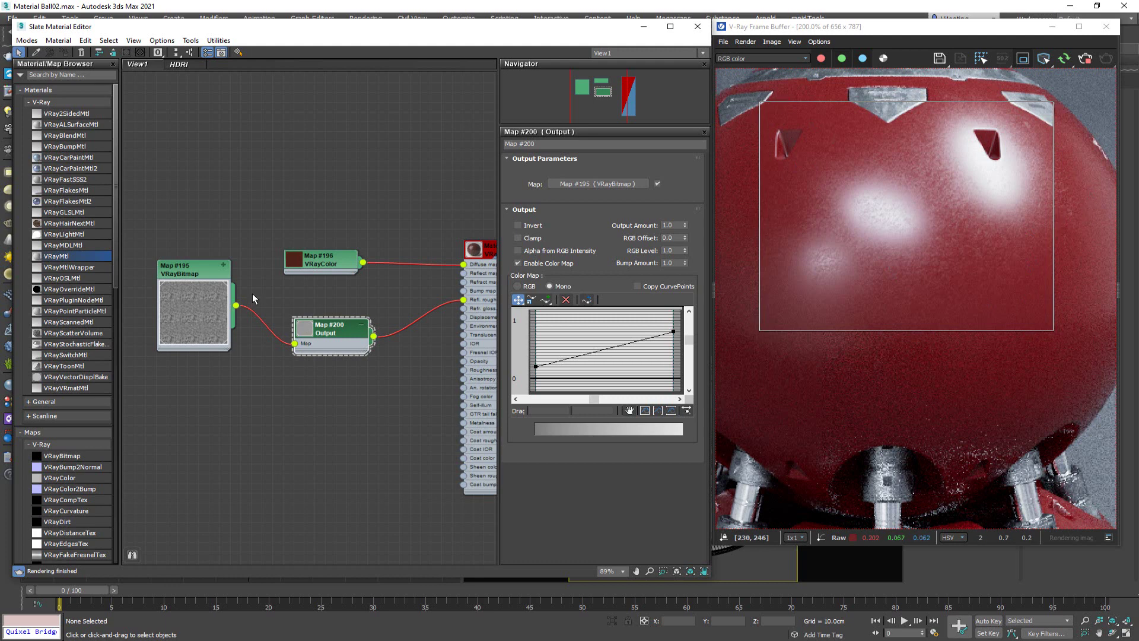
# - Add a VRayNormalMap to the red material's bump map input and place it below the Output map
pyautogui.moveTo(251, 293); pyautogui.dragTo(225, 282, button='middle')
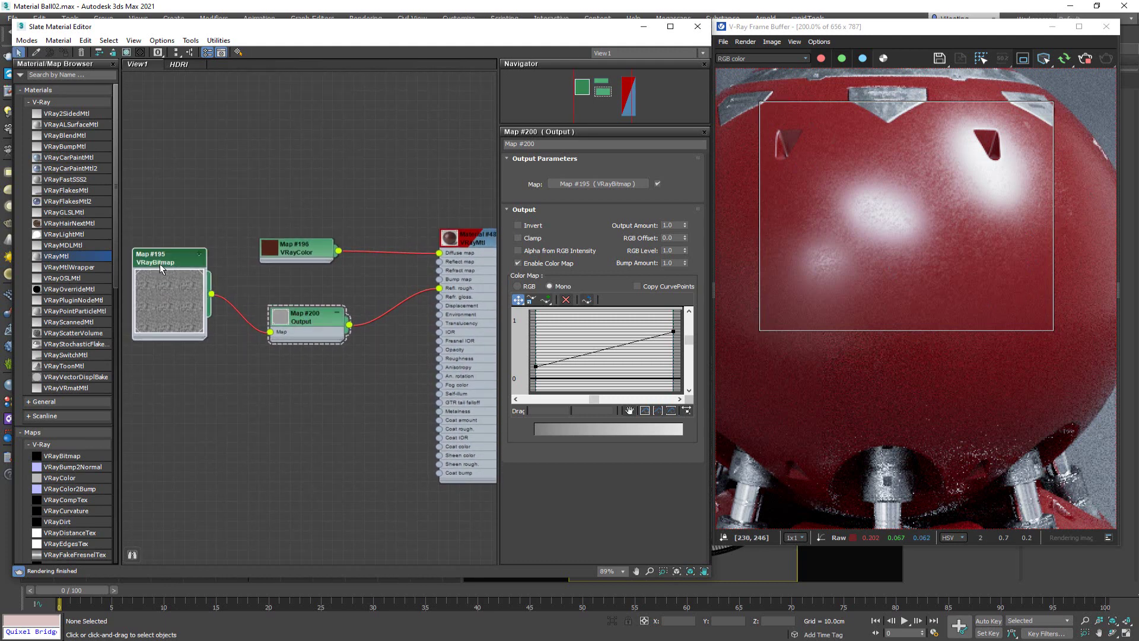
pyautogui.moveTo(159, 264); pyautogui.dragTo(148, 273)
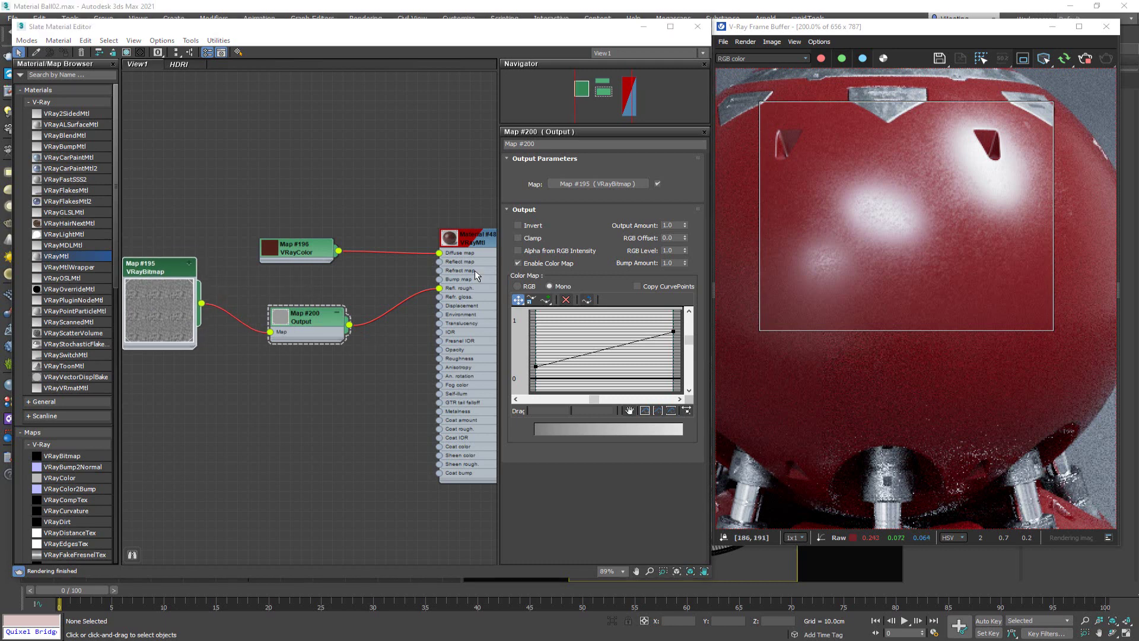
pyautogui.doubleClick(474, 239)
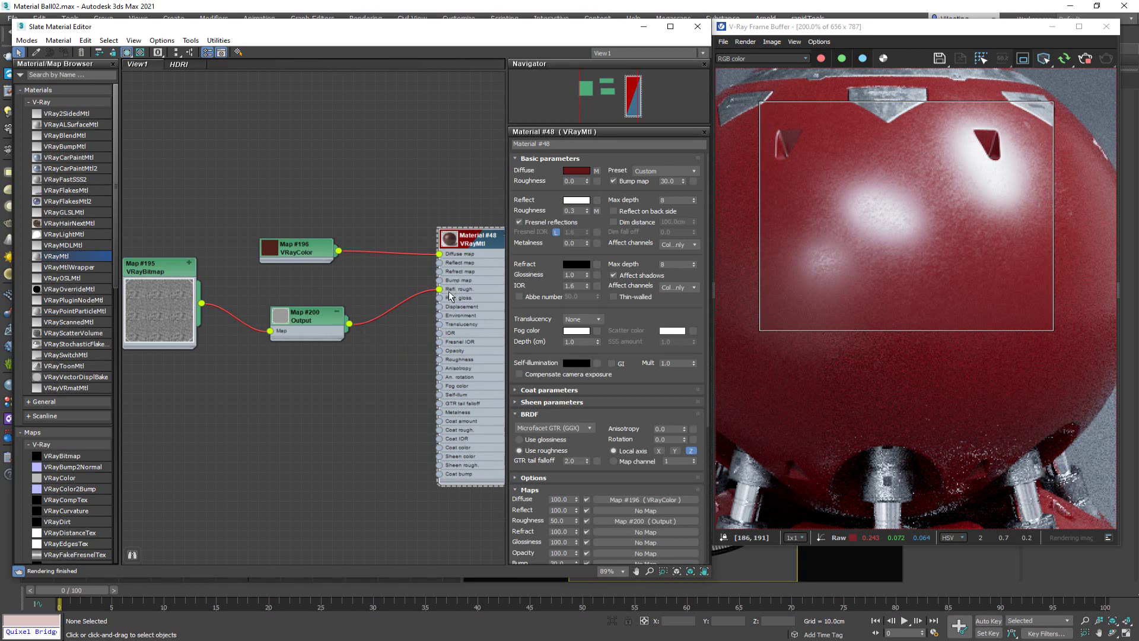
pyautogui.moveTo(440, 281); pyautogui.dragTo(353, 398)
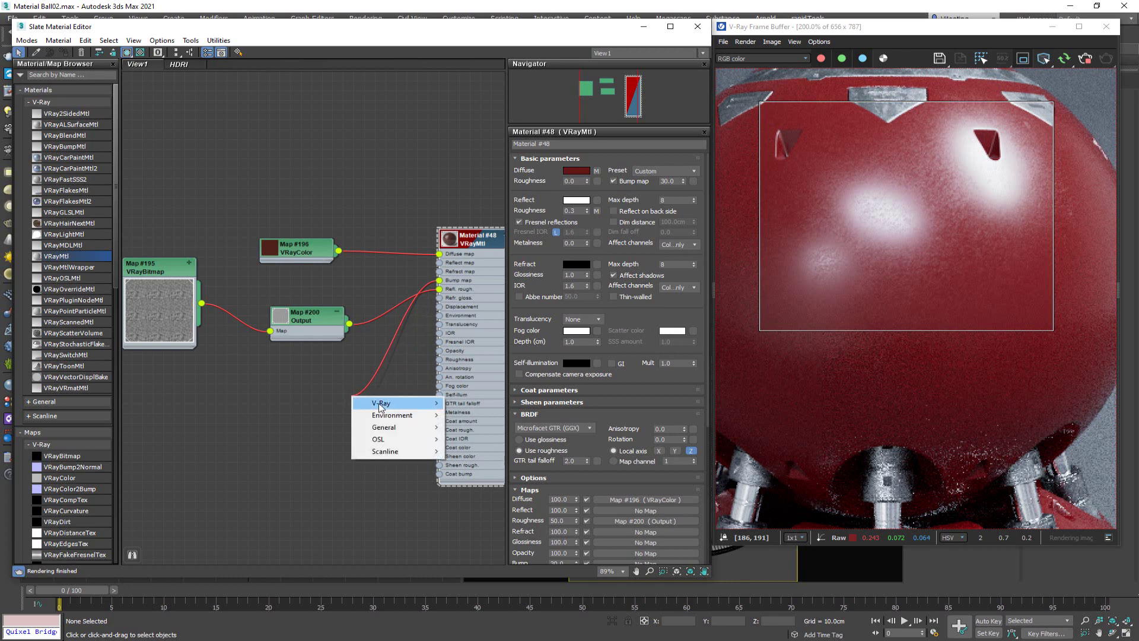
pyautogui.moveTo(381, 405)
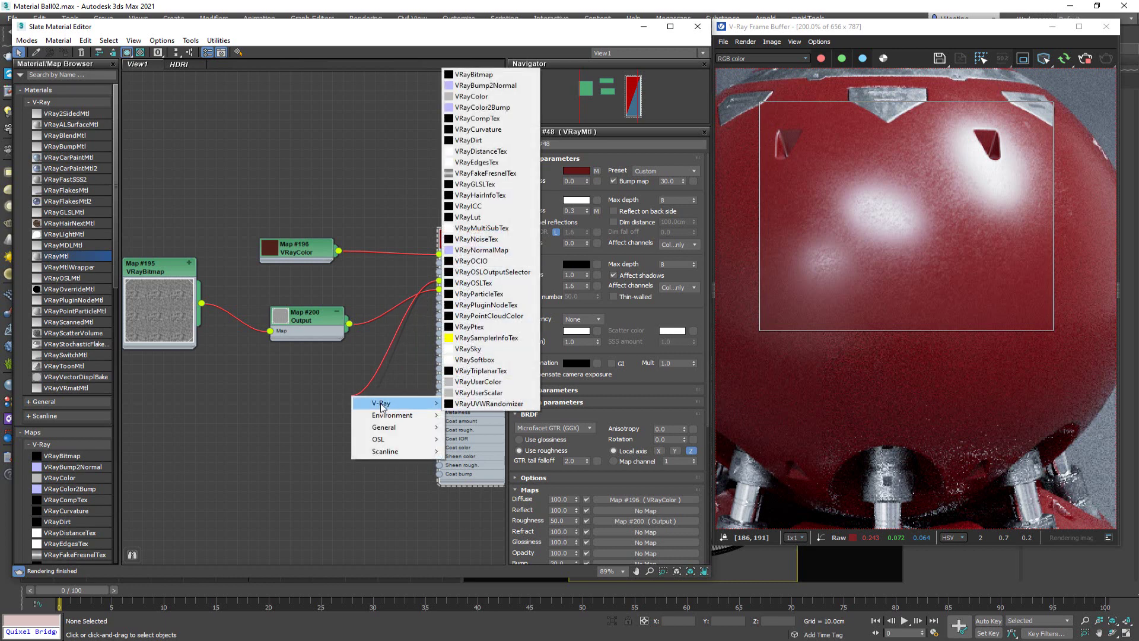
pyautogui.click(501, 250)
pyautogui.moveTo(340, 401); pyautogui.dragTo(293, 392)
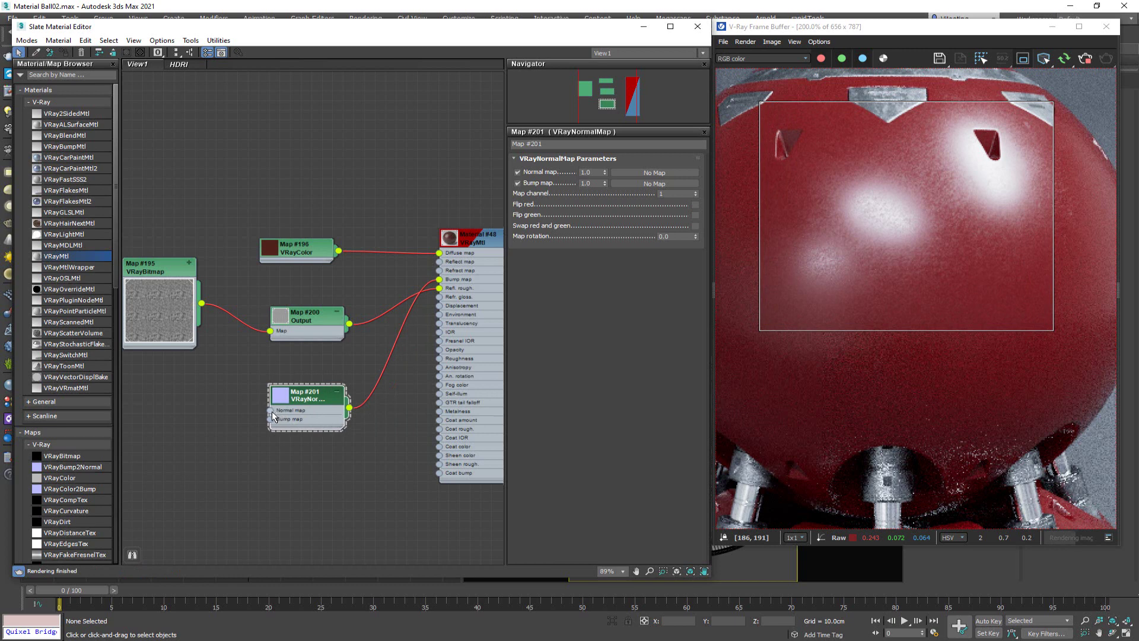
# - Connect the grunge VRayBitmap to the VRayNormalMap's bump map input as well and check the bump in the render
pyautogui.moveTo(226, 377); pyautogui.dragTo(315, 367, button='middle')
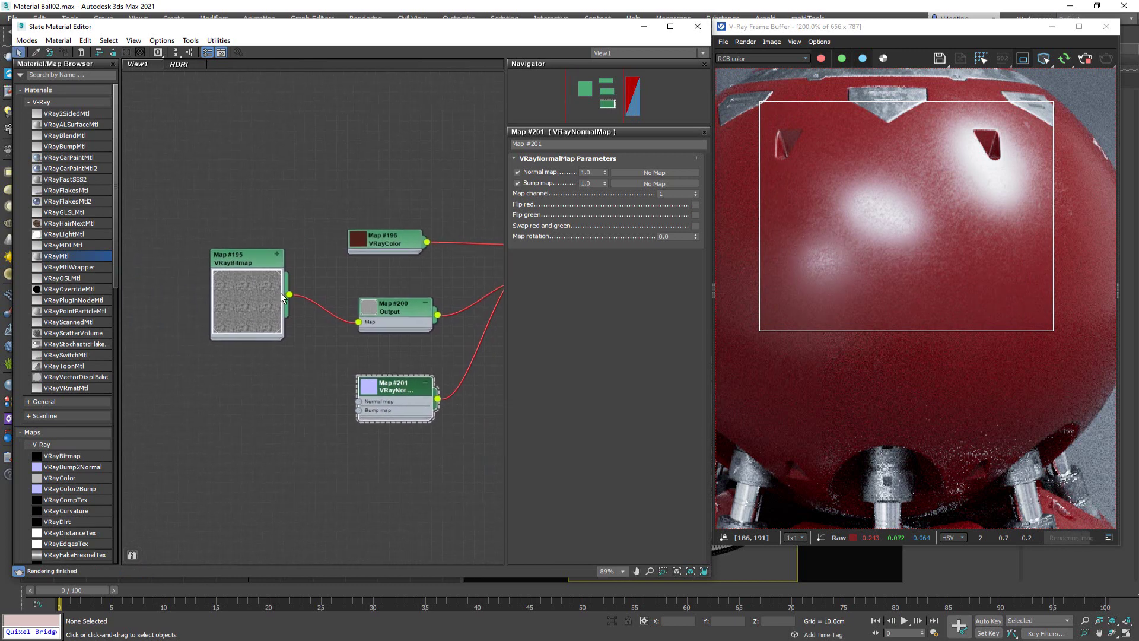
pyautogui.moveTo(249, 258); pyautogui.dragTo(196, 287)
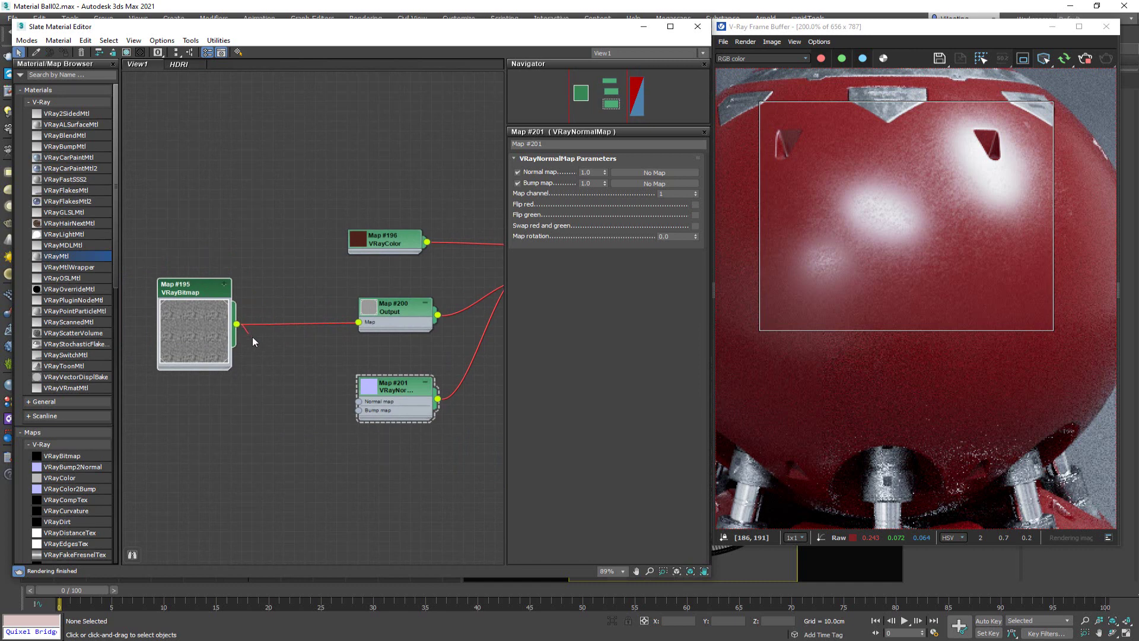
pyautogui.moveTo(305, 381); pyautogui.dragTo(359, 412)
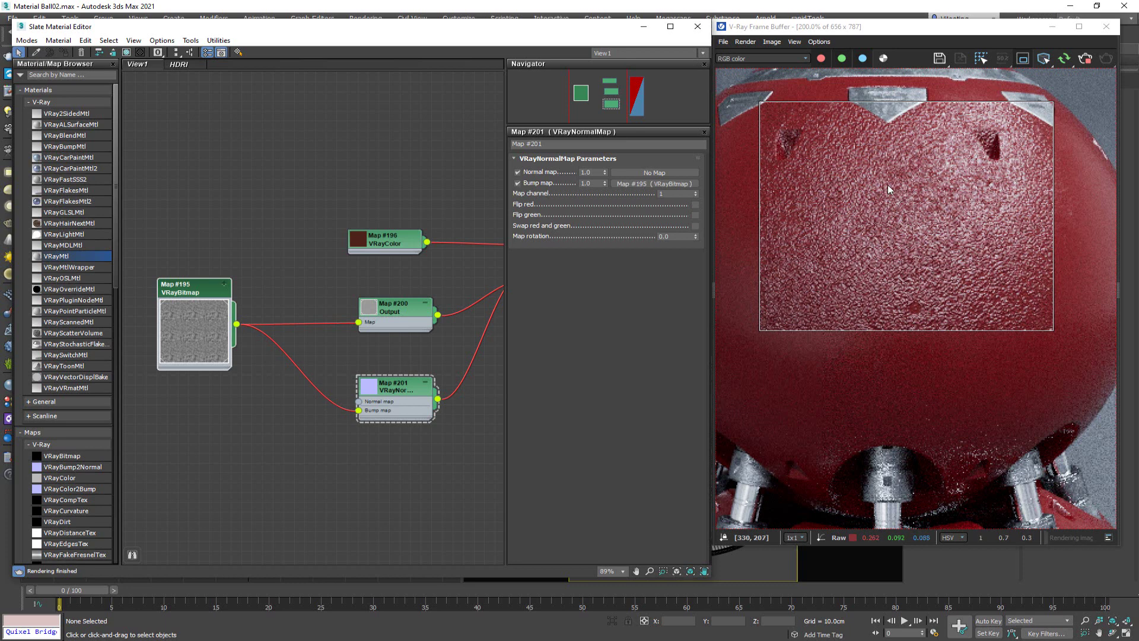
pyautogui.scroll(-1, 887, 184)
pyautogui.scroll(1, 895, 193)
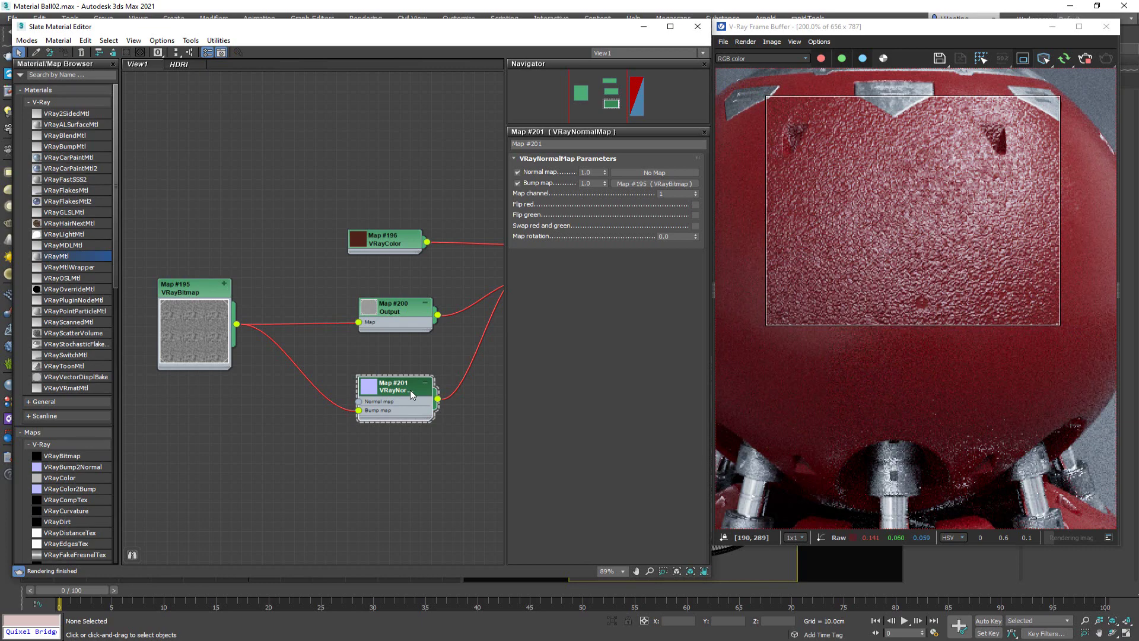
# - Render the full frame without the region, and limit rendering again to a new region on the upper ball
pyautogui.click(1038, 57)
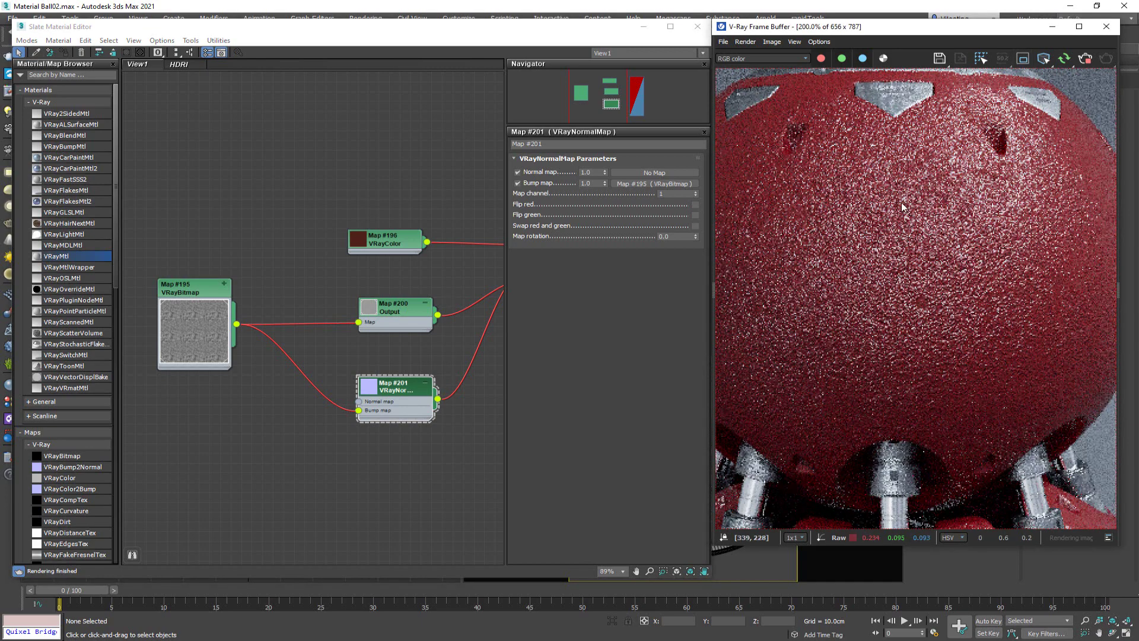
pyautogui.moveTo(901, 201); pyautogui.dragTo(937, 274, button='middle')
pyautogui.click(1032, 58)
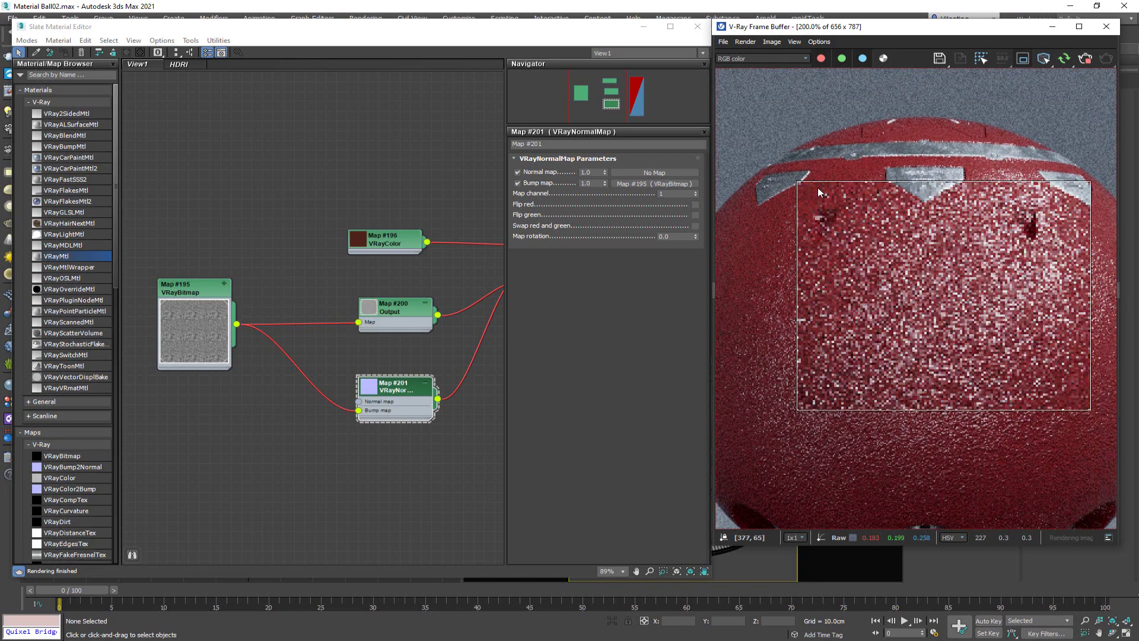
pyautogui.moveTo(743, 149); pyautogui.dragTo(1016, 351)
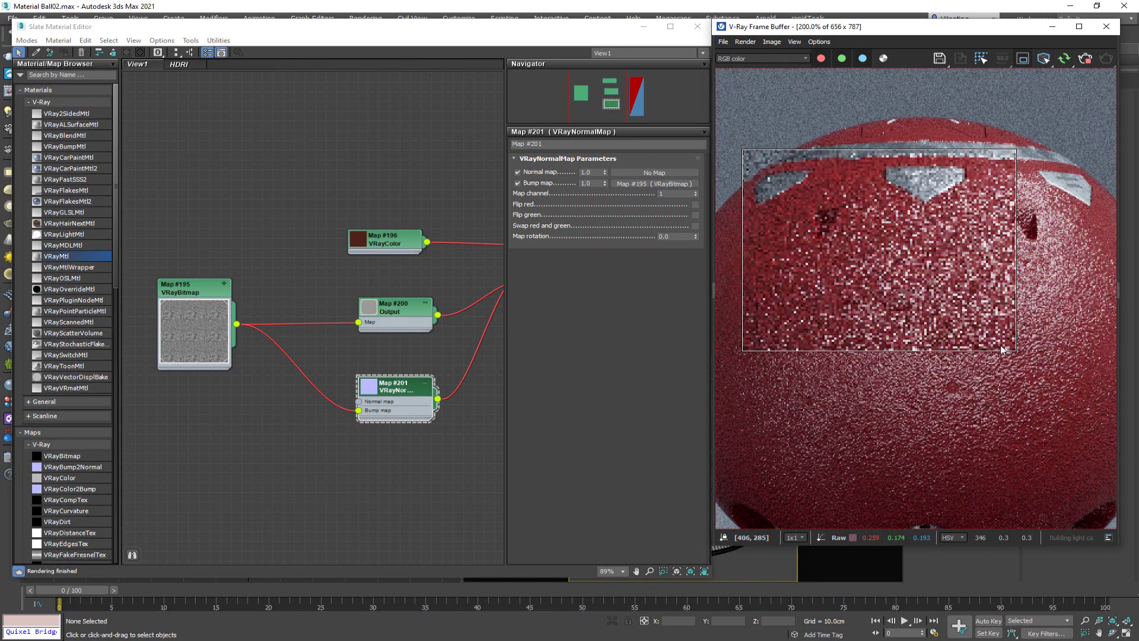
# - Try a bump map amount of 0.1 on the VRayNormalMap and examine it in a render region around the highlights
pyautogui.click(648, 177)
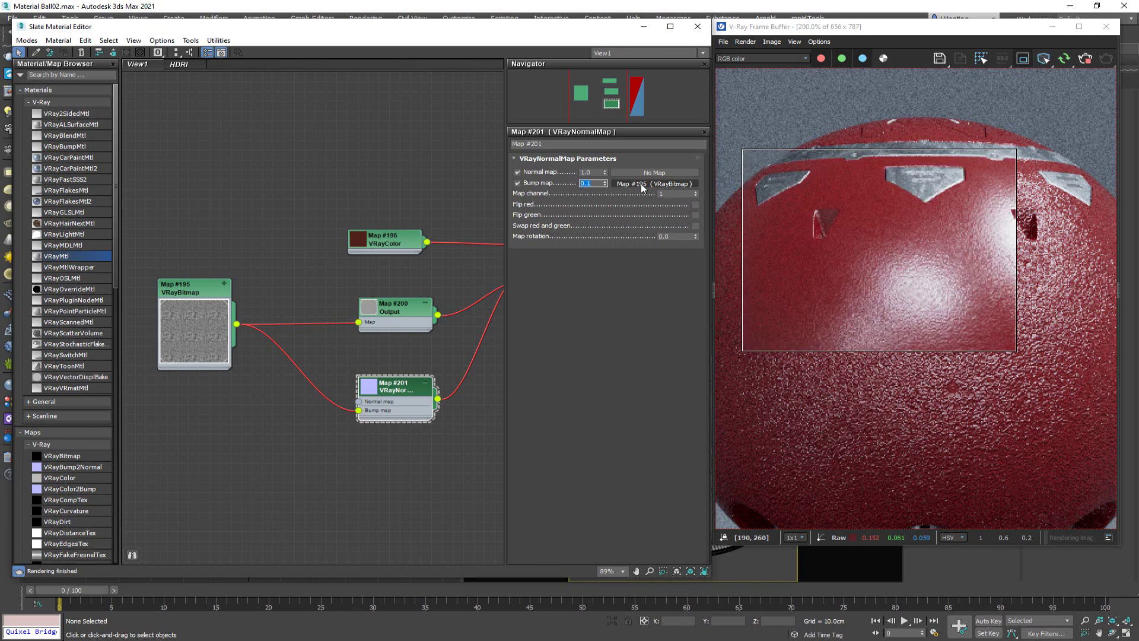
pyautogui.moveTo(1095, 159); pyautogui.dragTo(853, 419)
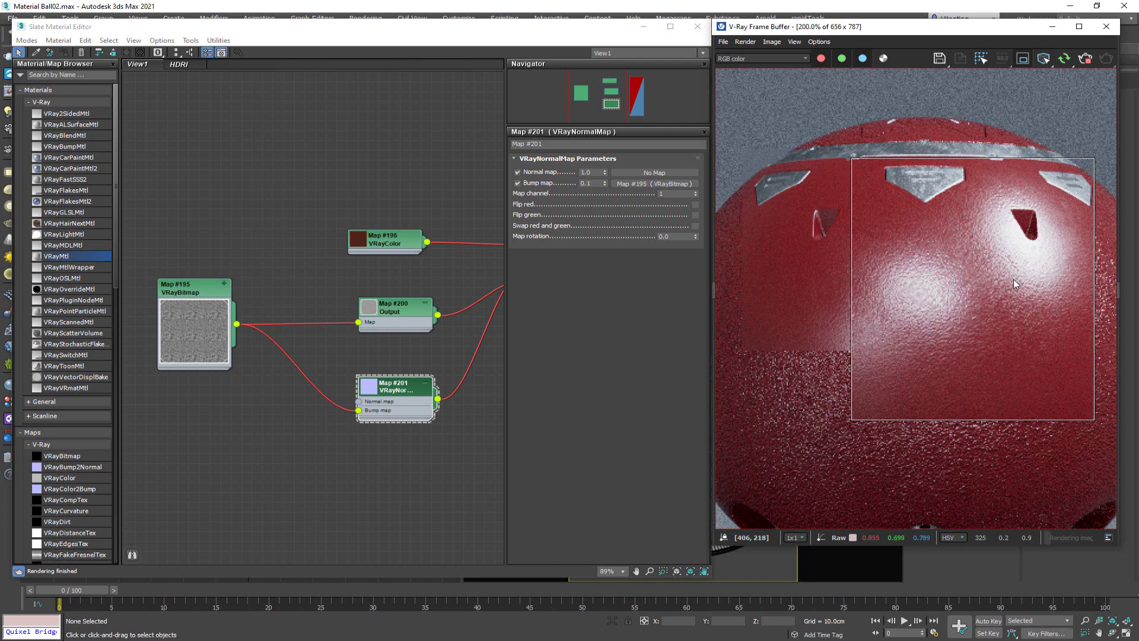
pyautogui.moveTo(1017, 289); pyautogui.dragTo(927, 261, button='middle')
pyautogui.scroll(2, 929, 265)
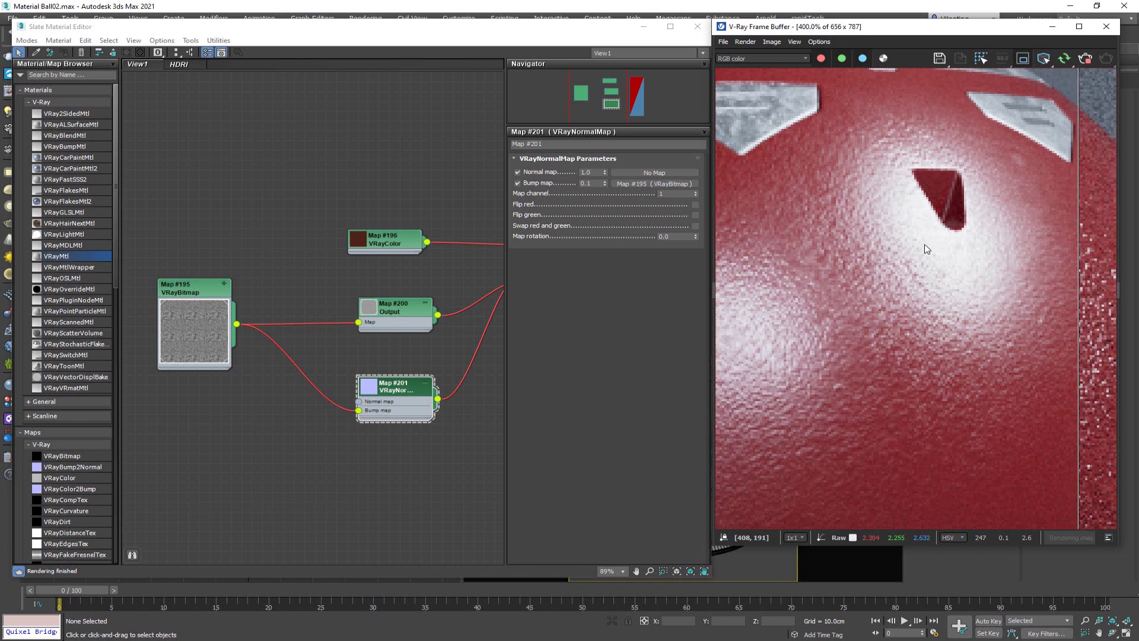
pyautogui.scroll(-2, 927, 249)
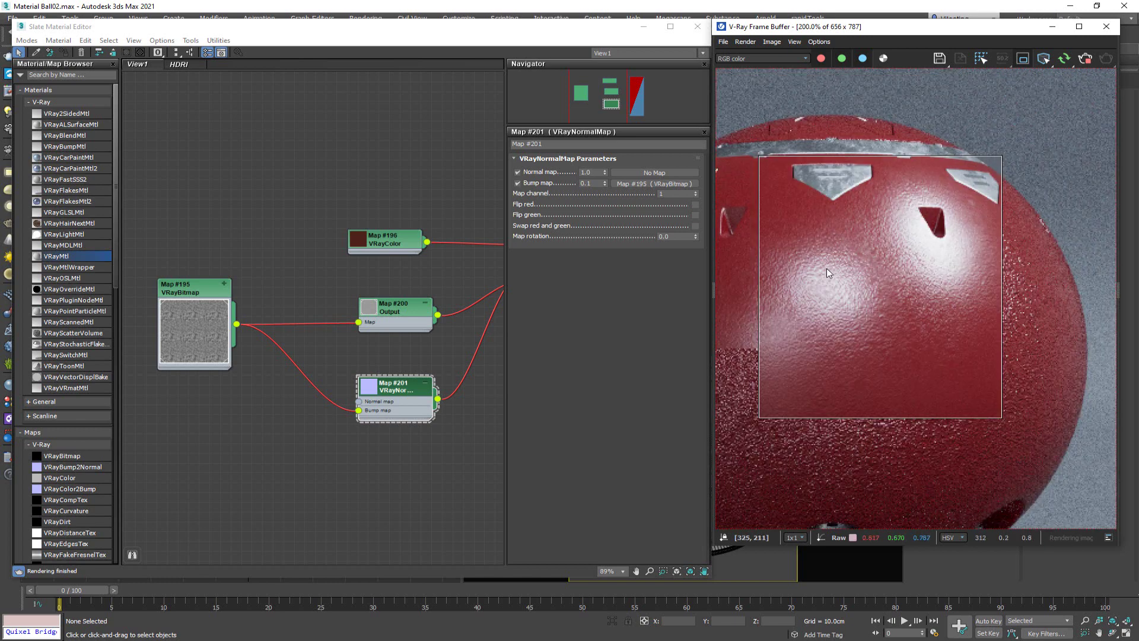
pyautogui.moveTo(835, 247); pyautogui.dragTo(863, 237, button='middle')
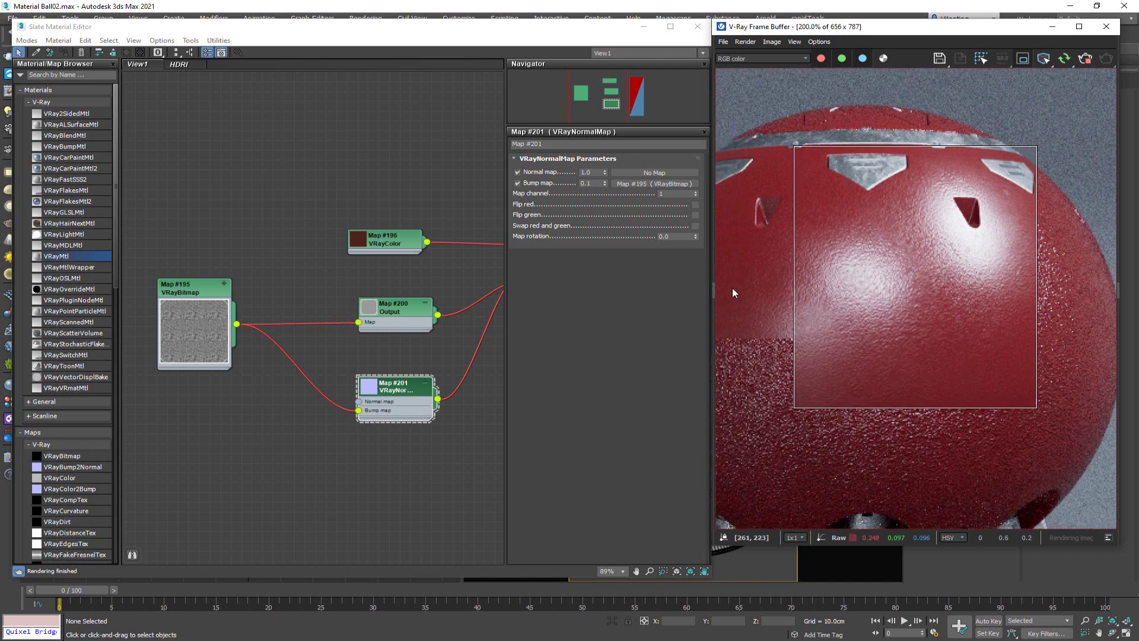
# - Try bump map amounts of 0.05 and 0.0, settle on 0.02, and inspect the highlights up close
pyautogui.click(591, 183)
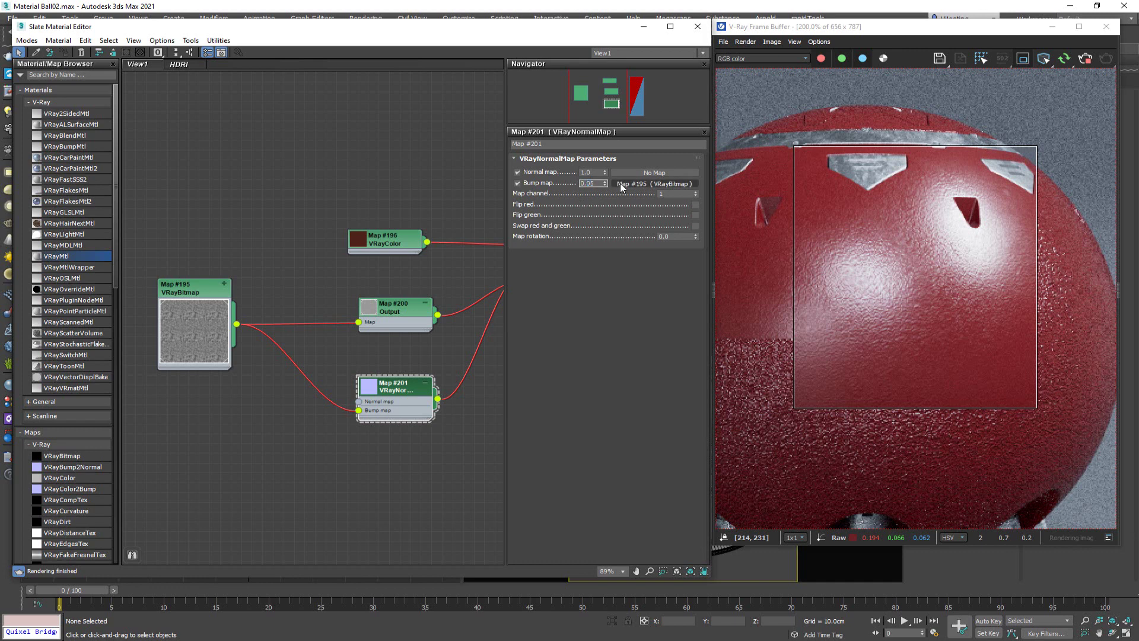
pyautogui.press('Return')
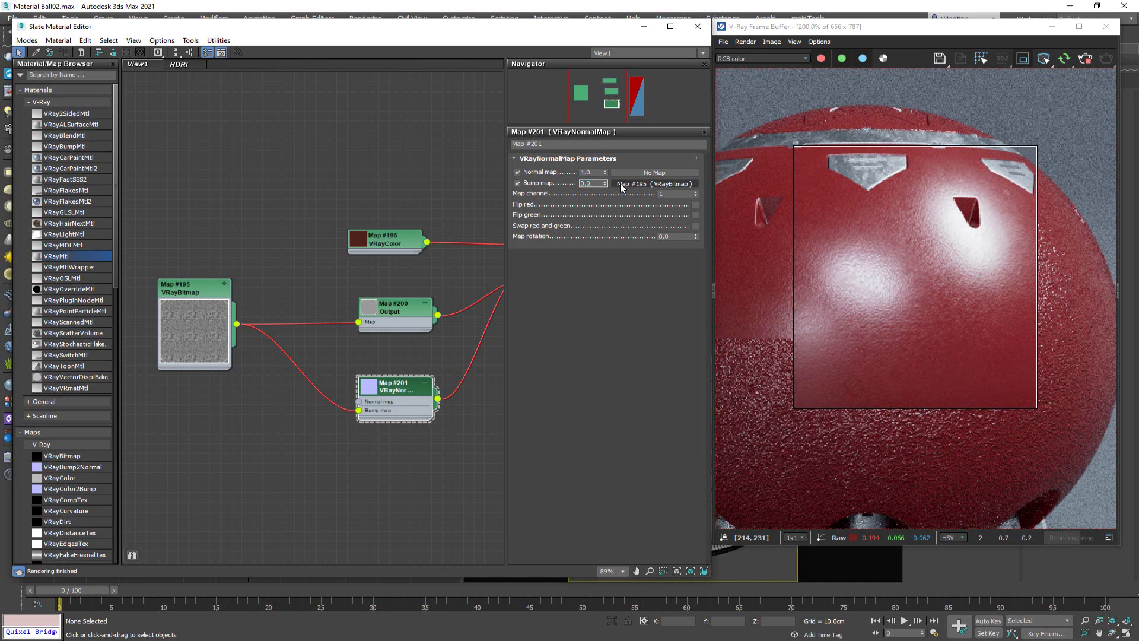
pyautogui.write('0.02')
pyautogui.press('Return')
pyautogui.scroll(2, 918, 278)
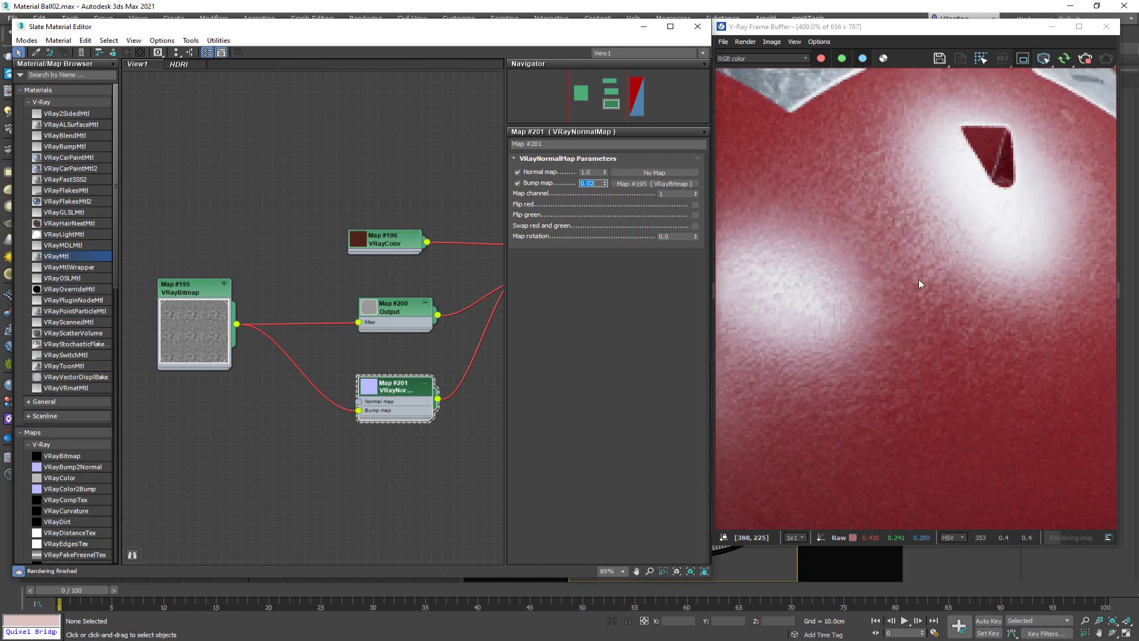
pyautogui.moveTo(905, 173); pyautogui.dragTo(960, 242, button='middle')
pyautogui.scroll(-2, 962, 246)
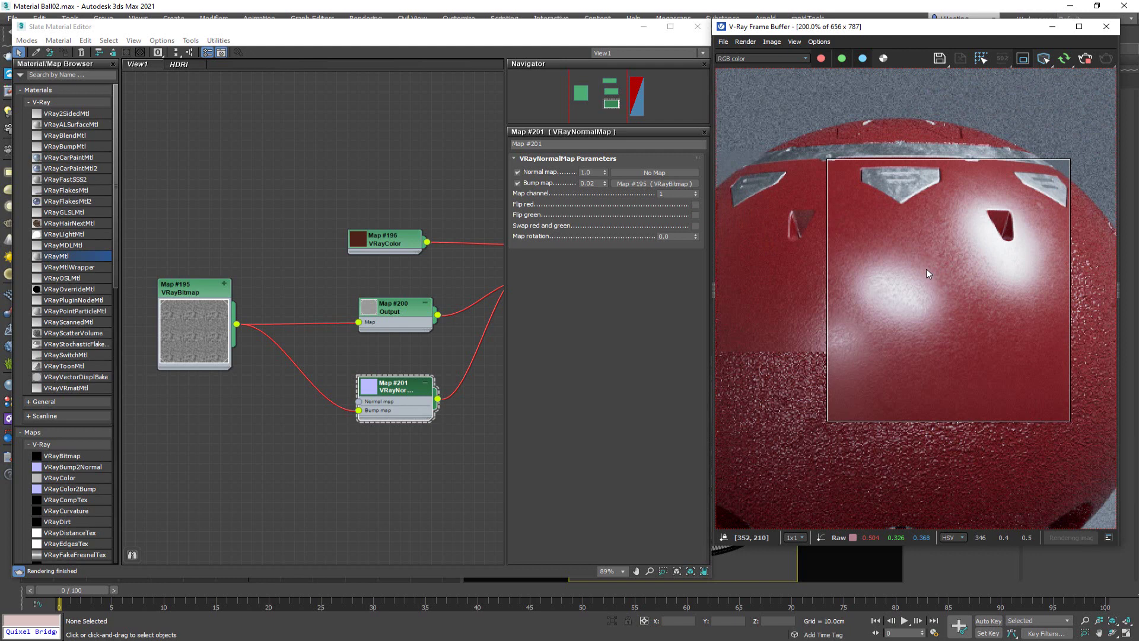
# - Redraw the render region so it covers the whole material ball and its base
pyautogui.scroll(-1, 938, 234)
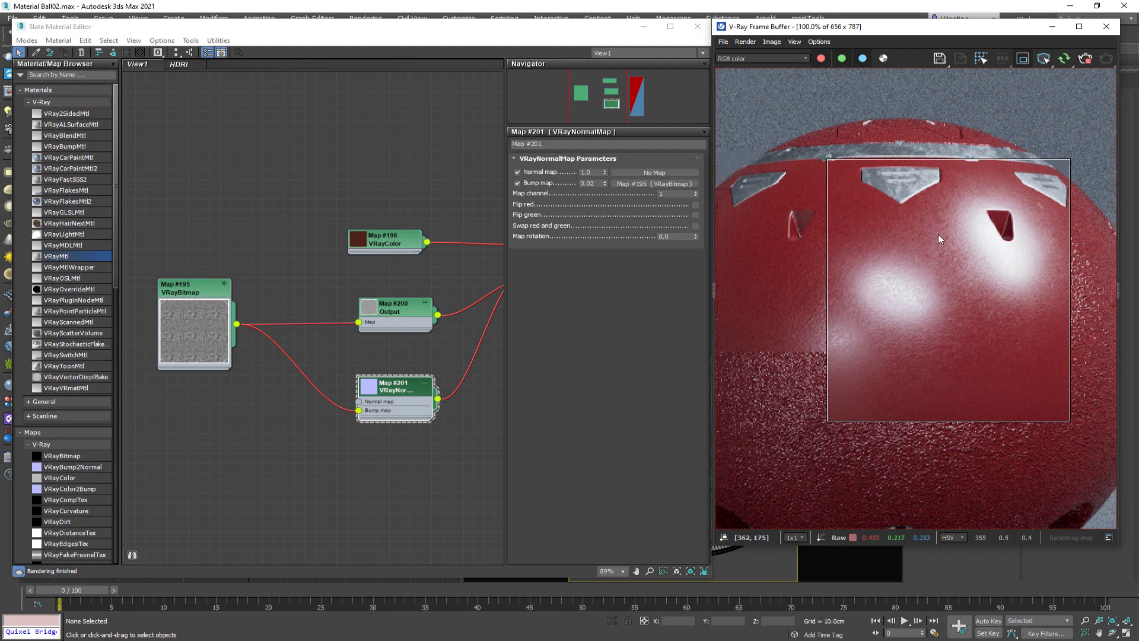
pyautogui.scroll(1, 946, 197)
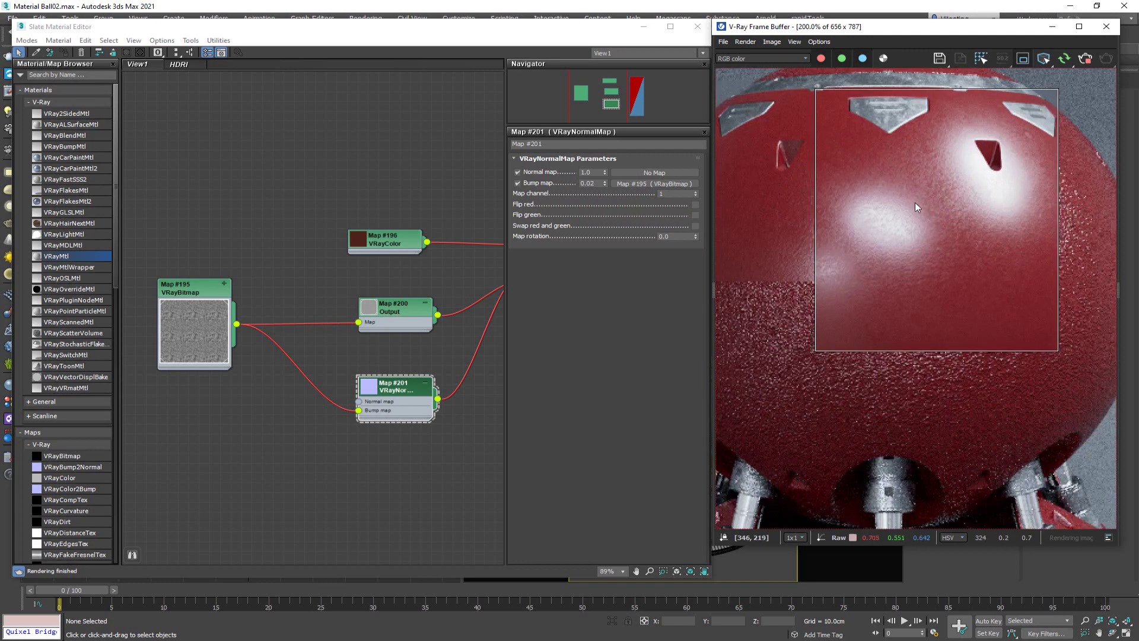
pyautogui.scroll(-1, 952, 232)
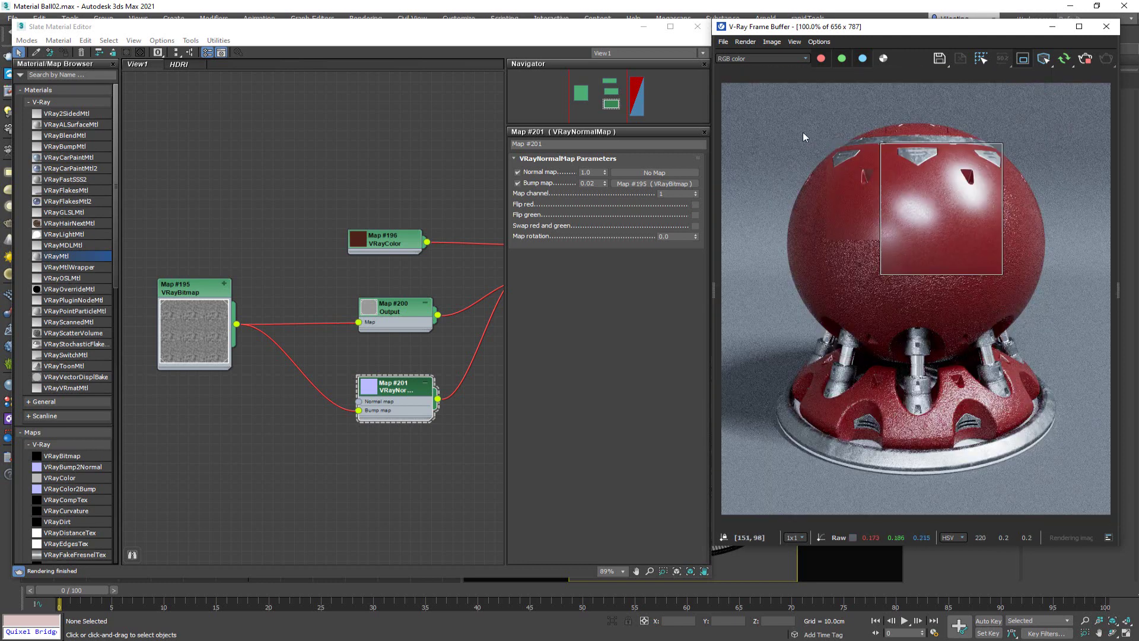
pyautogui.moveTo(775, 113); pyautogui.dragTo(1069, 469)
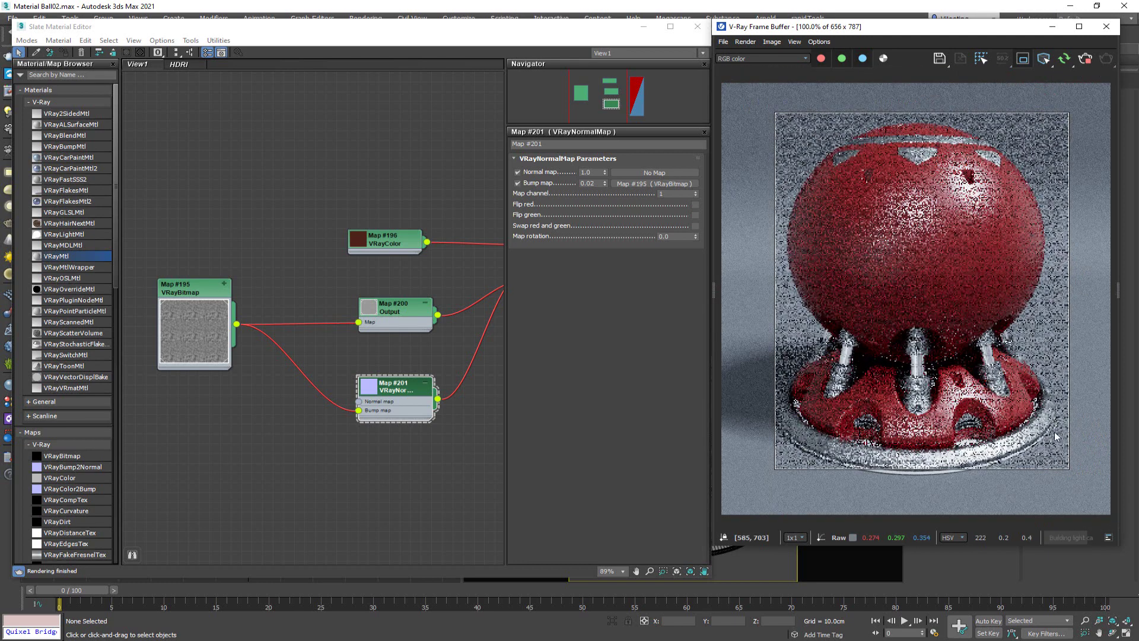
# - Turn off the render region and add a Noise map below the grunge bitmap node
pyautogui.click(1022, 59)
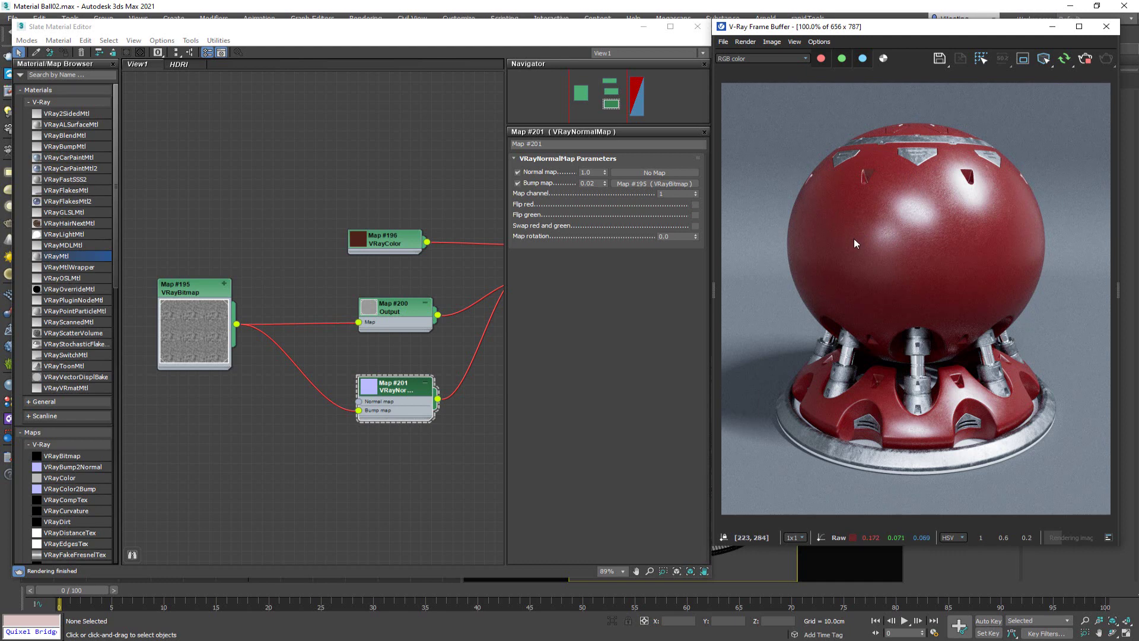
pyautogui.click(405, 452)
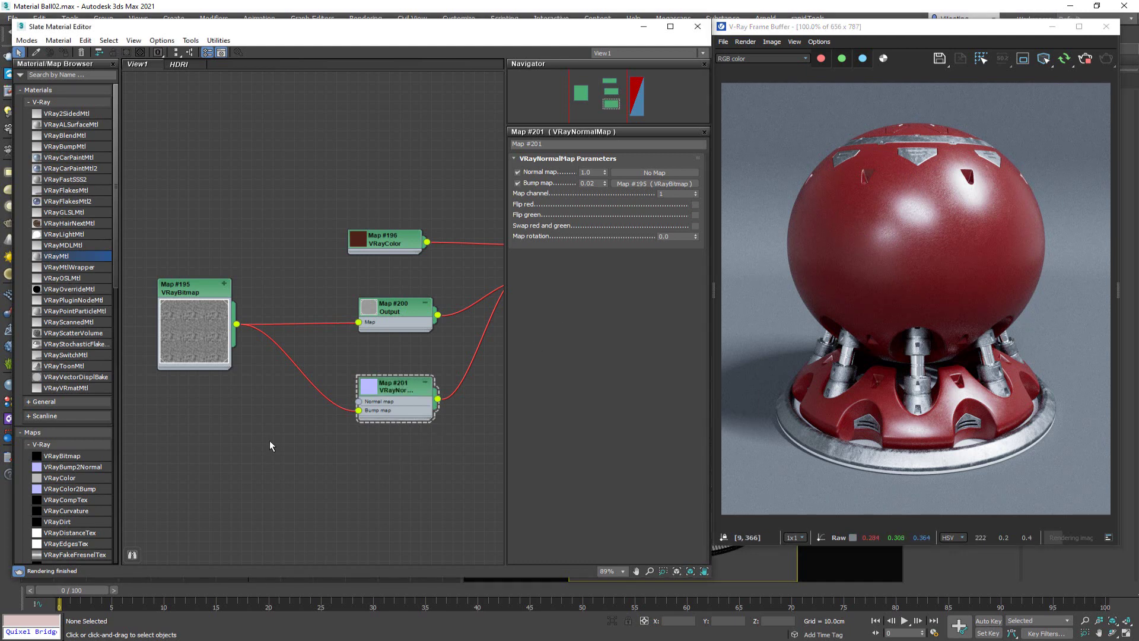
pyautogui.rightClick(205, 452)
pyautogui.moveTo(272, 455)
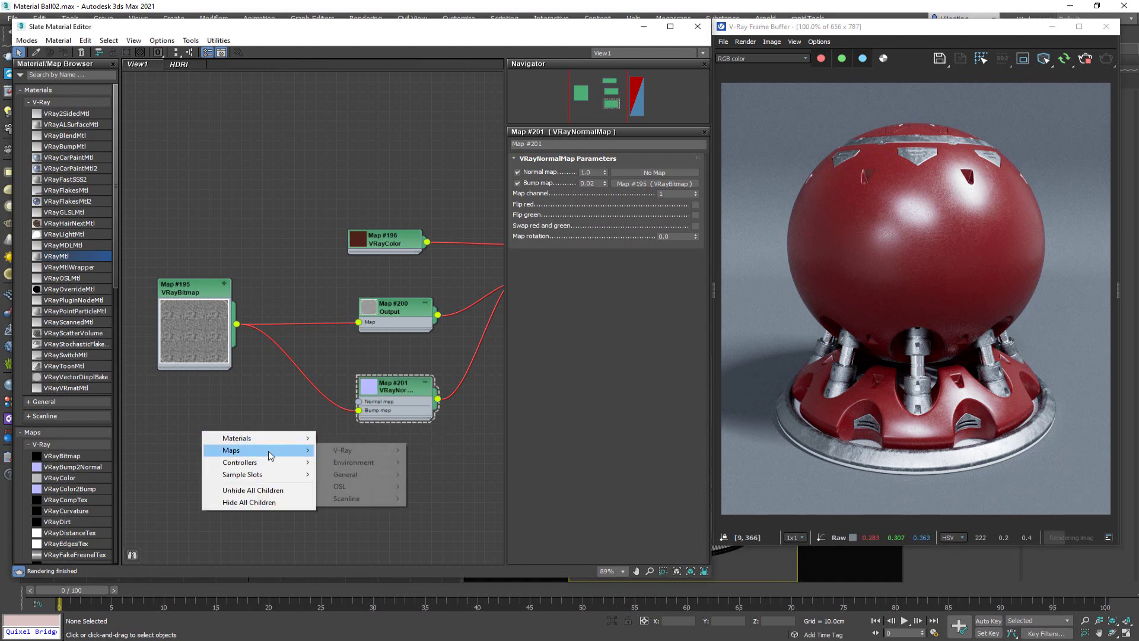
pyautogui.moveTo(395, 475)
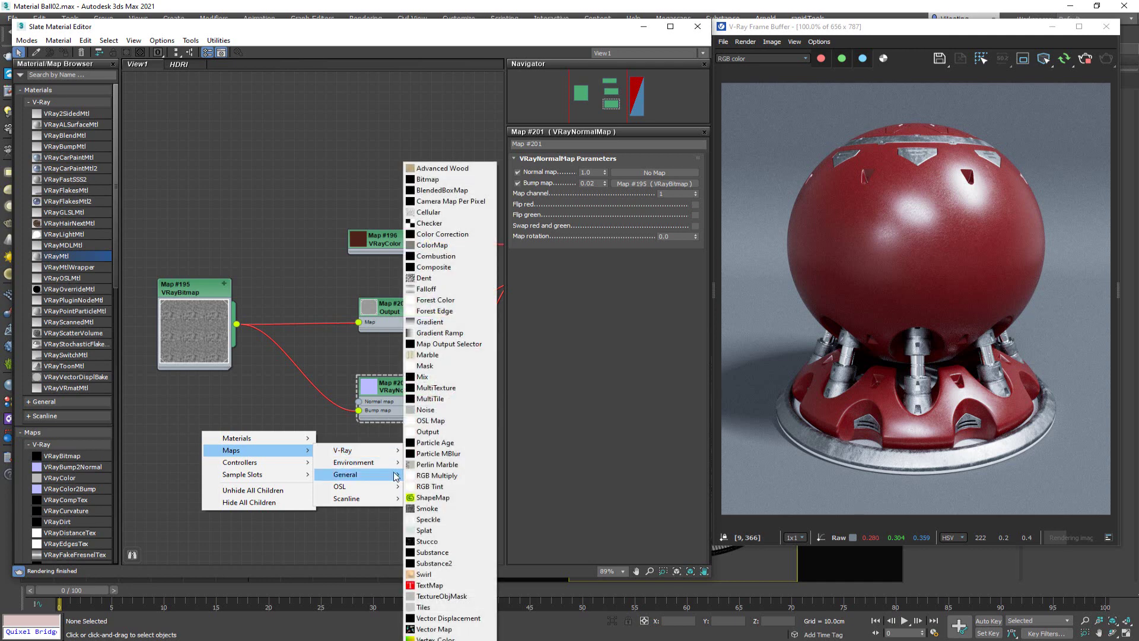
pyautogui.click(449, 410)
pyautogui.moveTo(214, 436); pyautogui.dragTo(204, 437)
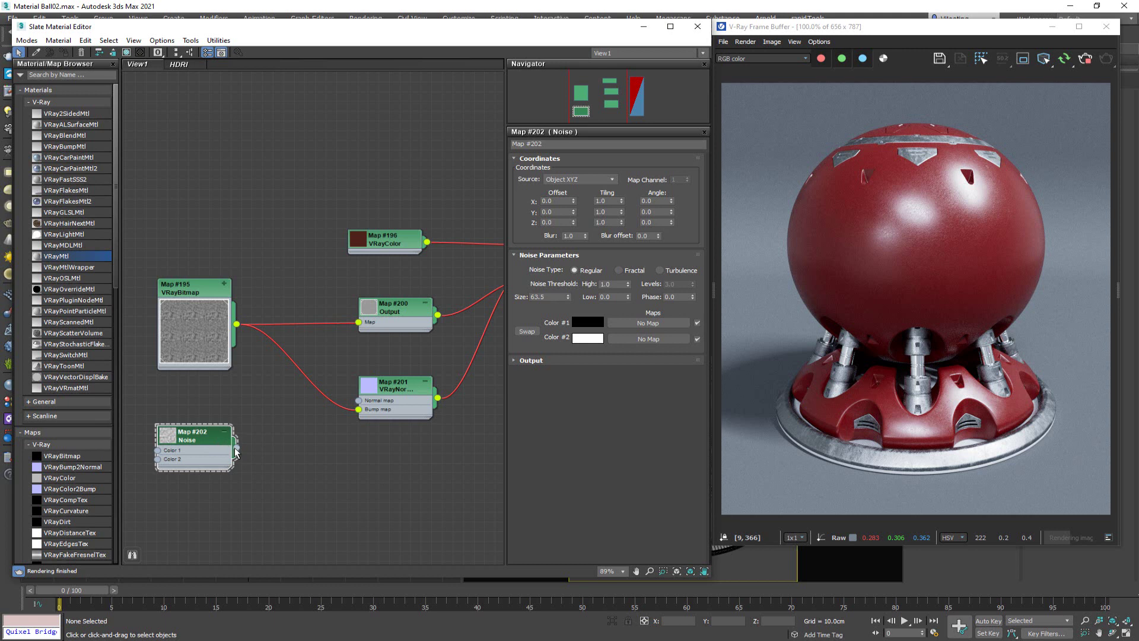
# - Enlarge the Noise map's preview, set its size to 10, and try feeding it directly into the VRayNormalMap's Normal map input
pyautogui.doubleClick(168, 437)
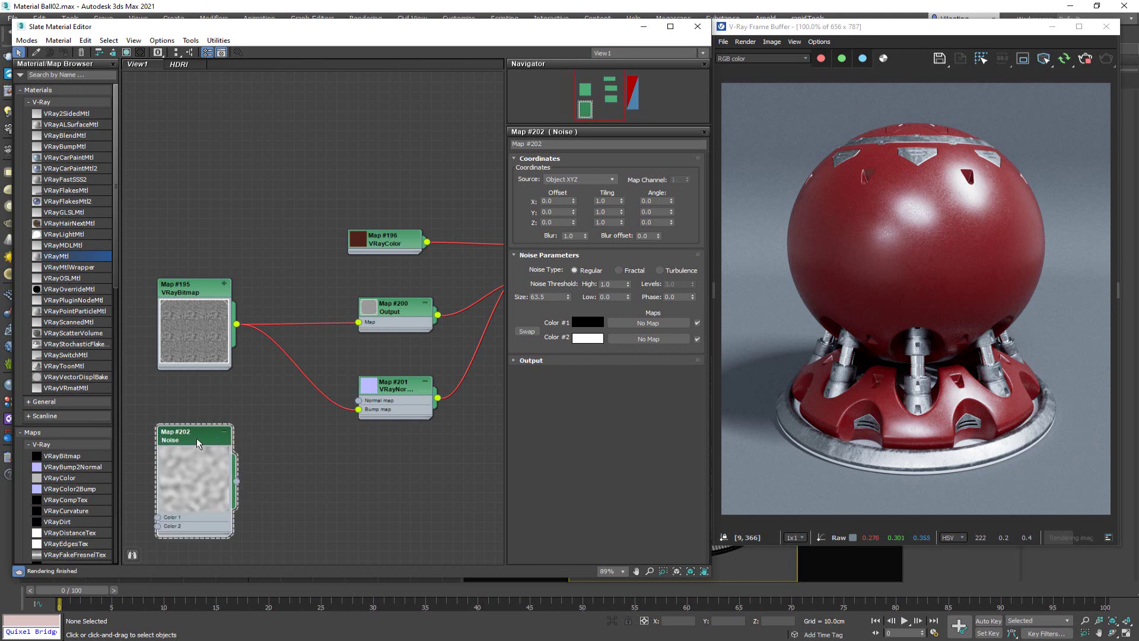
pyautogui.doubleClick(534, 297)
pyautogui.write('10')
pyautogui.press('Return')
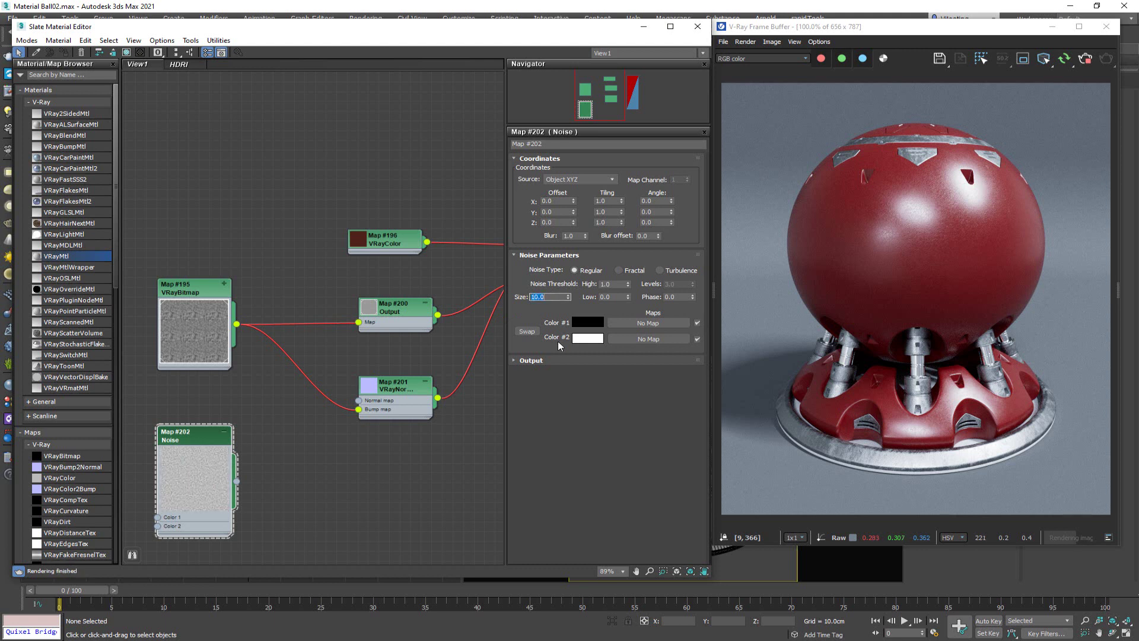
pyautogui.moveTo(237, 481); pyautogui.dragTo(360, 401)
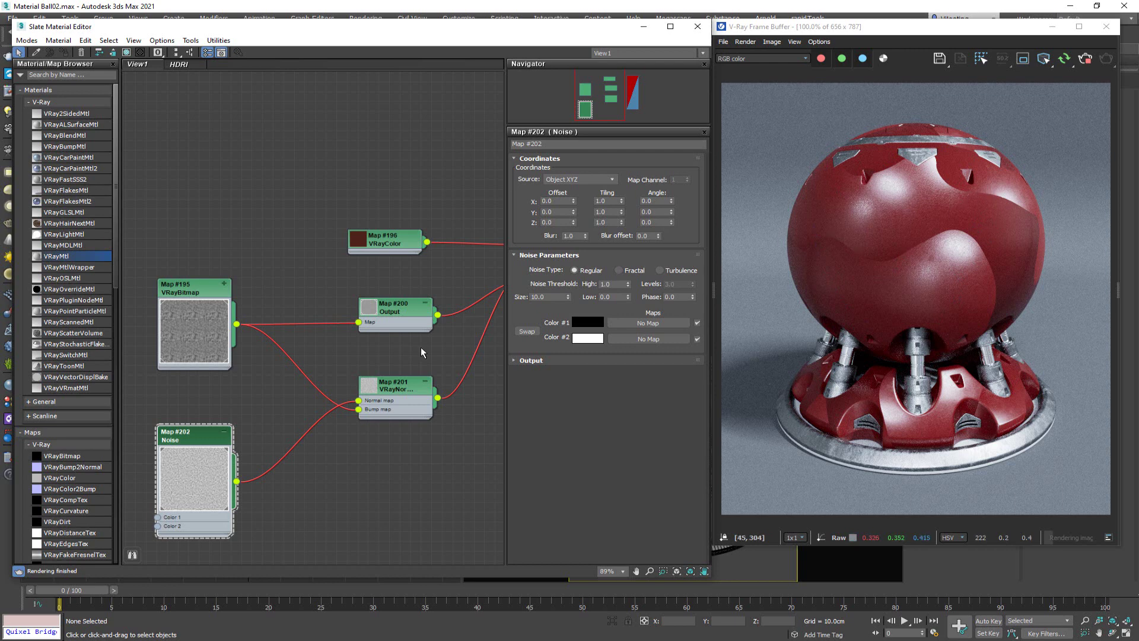
# - Insert a VRayBump2Normal map between the Noise map and the VRayNormalMap's Normal map input
pyautogui.moveTo(220, 448); pyautogui.dragTo(181, 446)
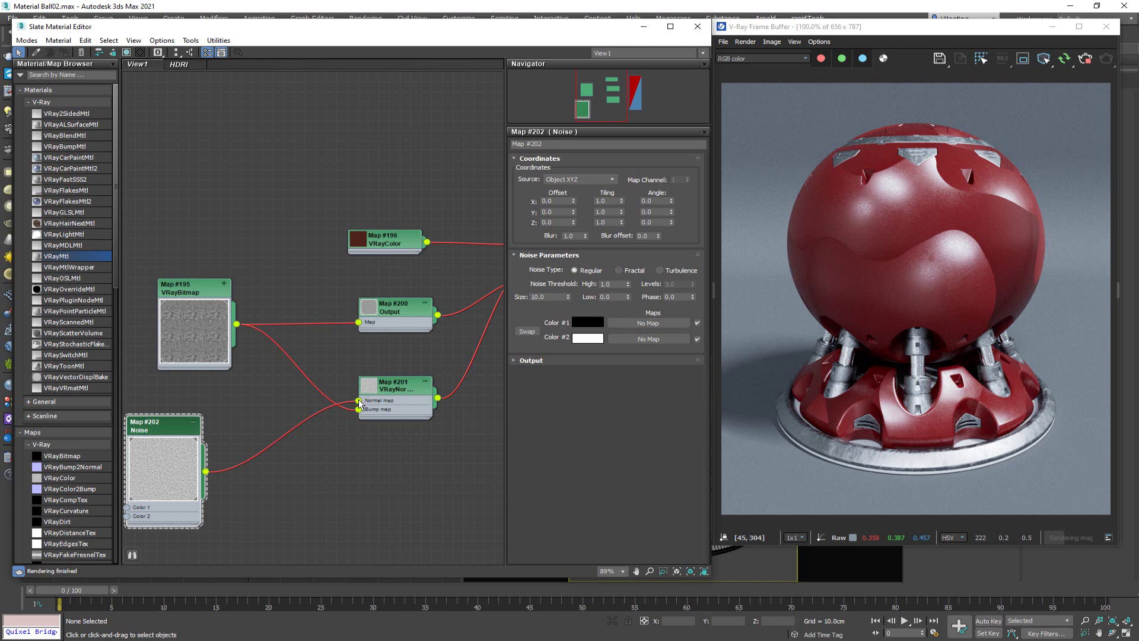
pyautogui.moveTo(214, 474); pyautogui.dragTo(291, 490)
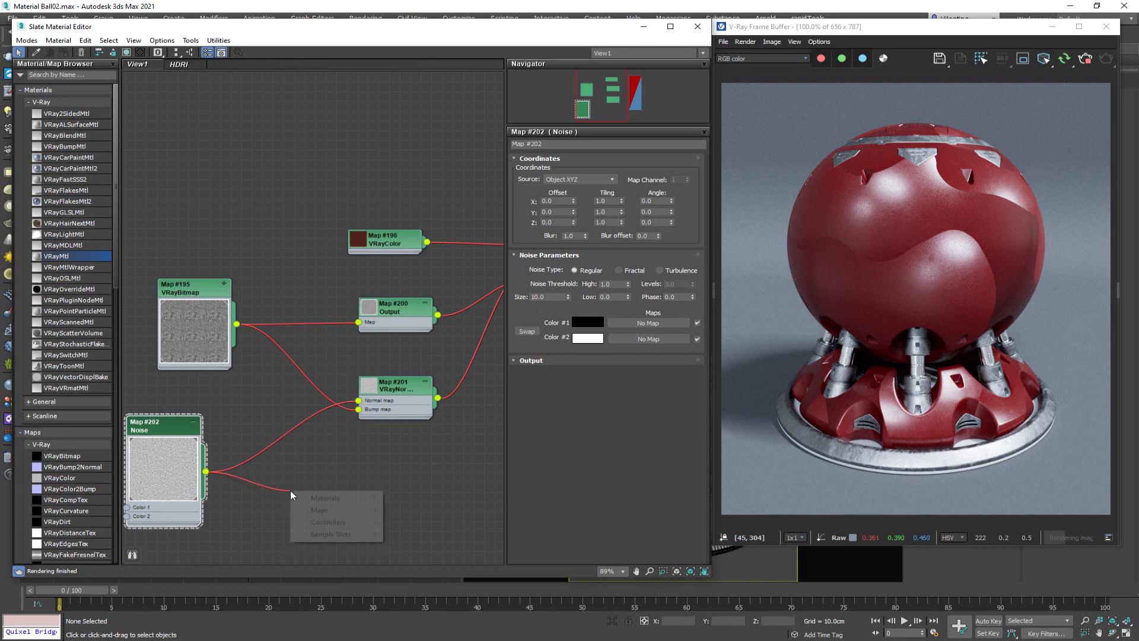
pyautogui.moveTo(341, 518)
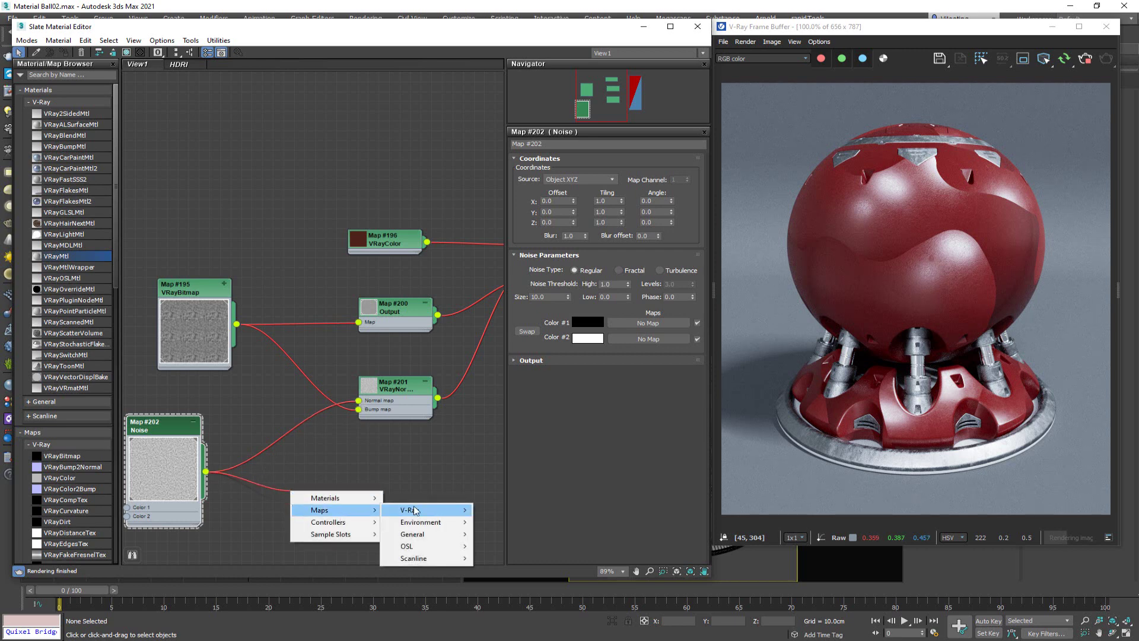
pyautogui.moveTo(415, 510)
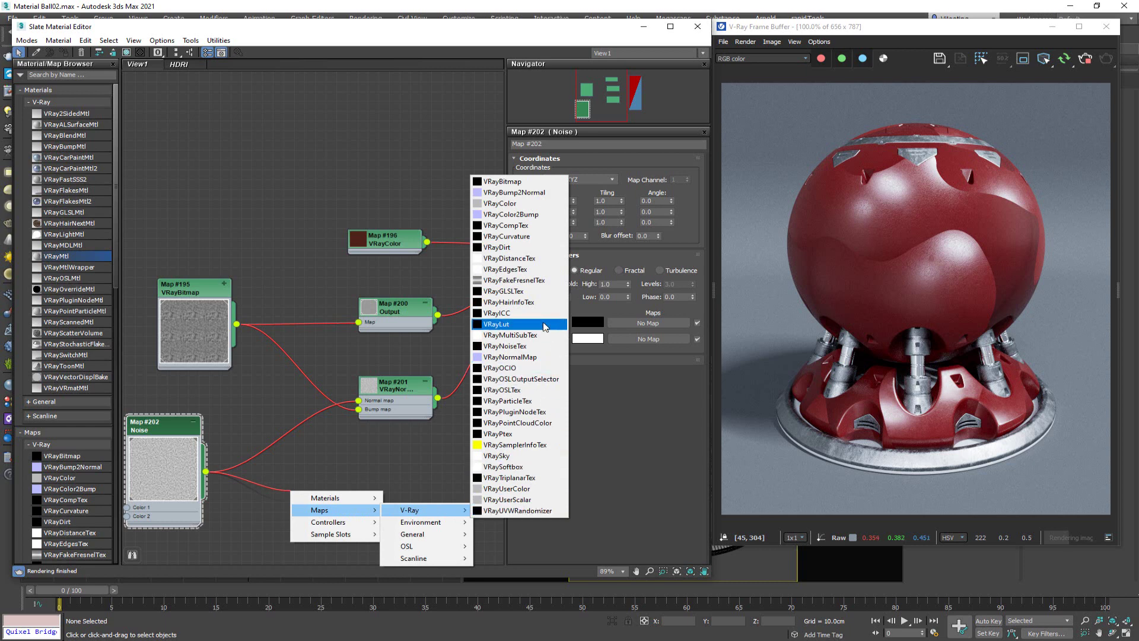
pyautogui.click(521, 192)
pyautogui.moveTo(282, 502); pyautogui.dragTo(268, 484)
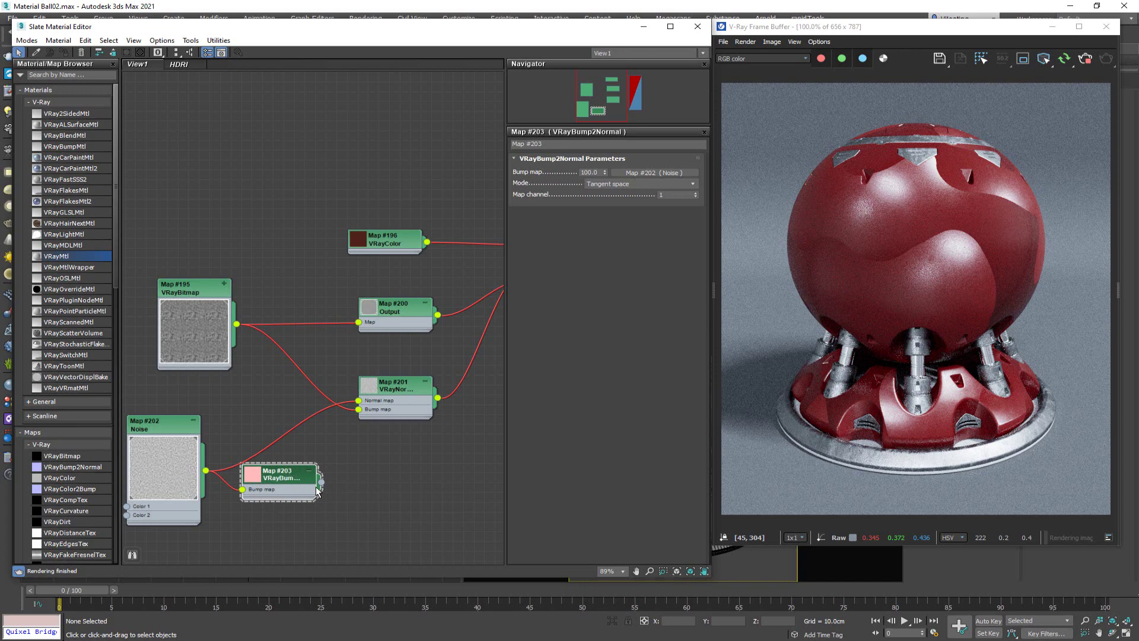
pyautogui.moveTo(321, 481); pyautogui.dragTo(359, 409)
pyautogui.moveTo(293, 475); pyautogui.dragTo(280, 458)
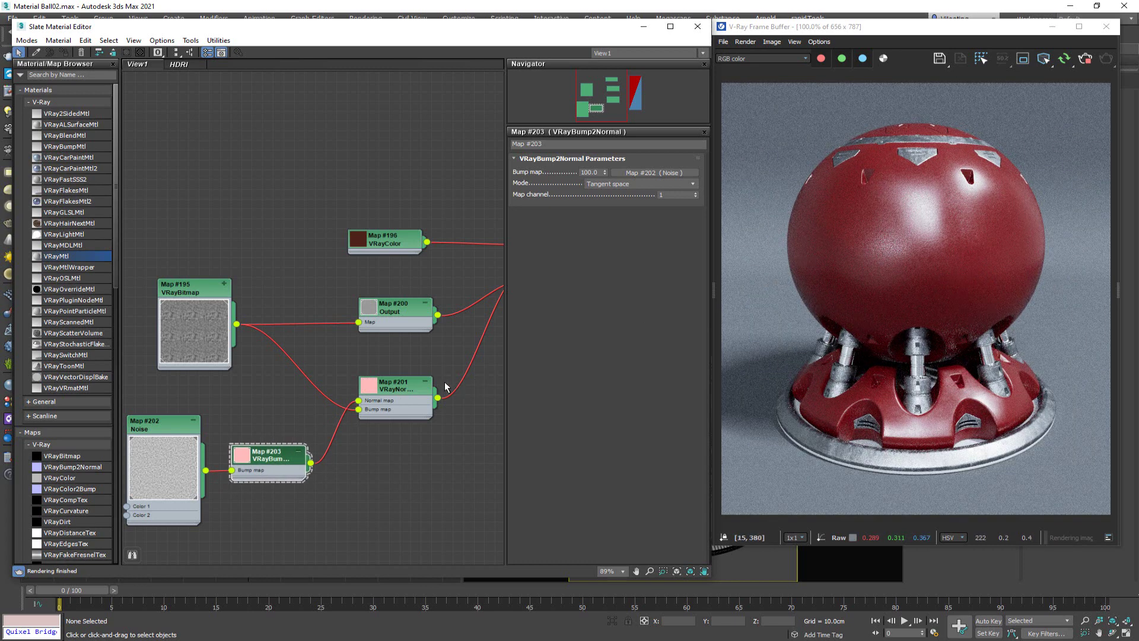
# - Inspect the bump on the ball, try a normal map amount of 0.5 on the VRayNormalMap and settle on 0.1
pyautogui.click(393, 389)
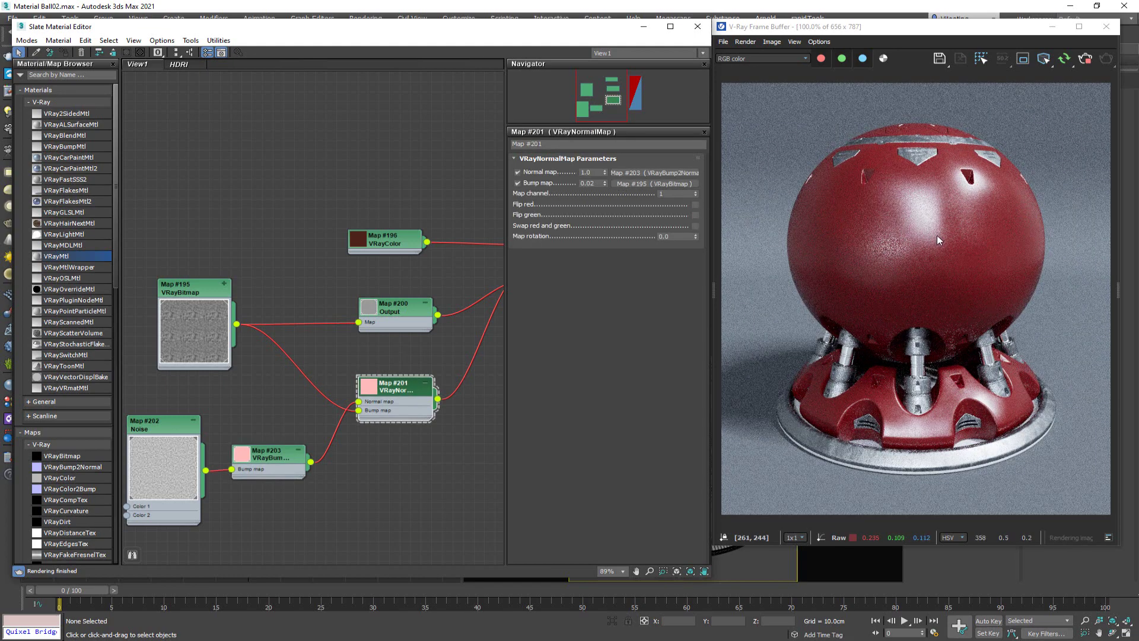
pyautogui.scroll(1, 960, 273)
pyautogui.moveTo(956, 271); pyautogui.dragTo(958, 284, button='middle')
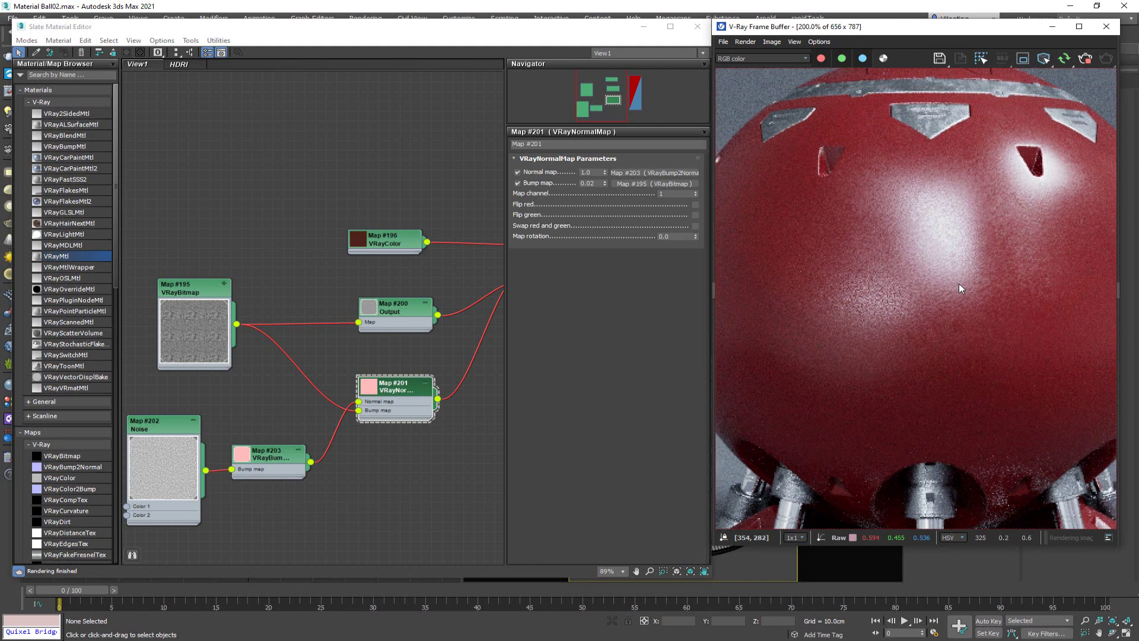
pyautogui.scroll(-1, 874, 262)
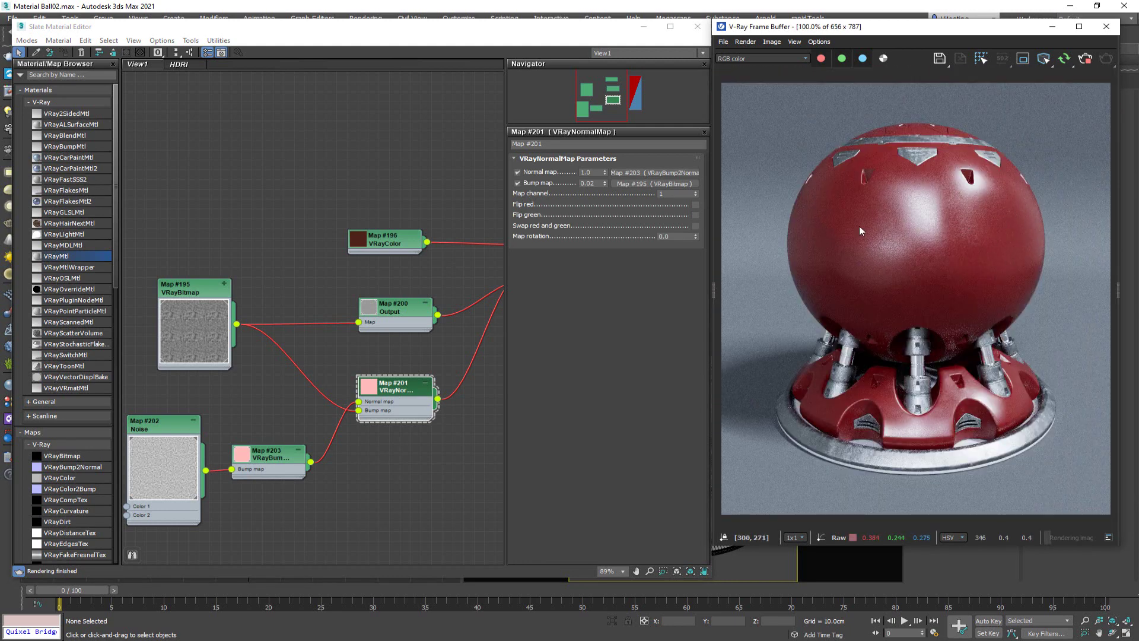
pyautogui.click(590, 172)
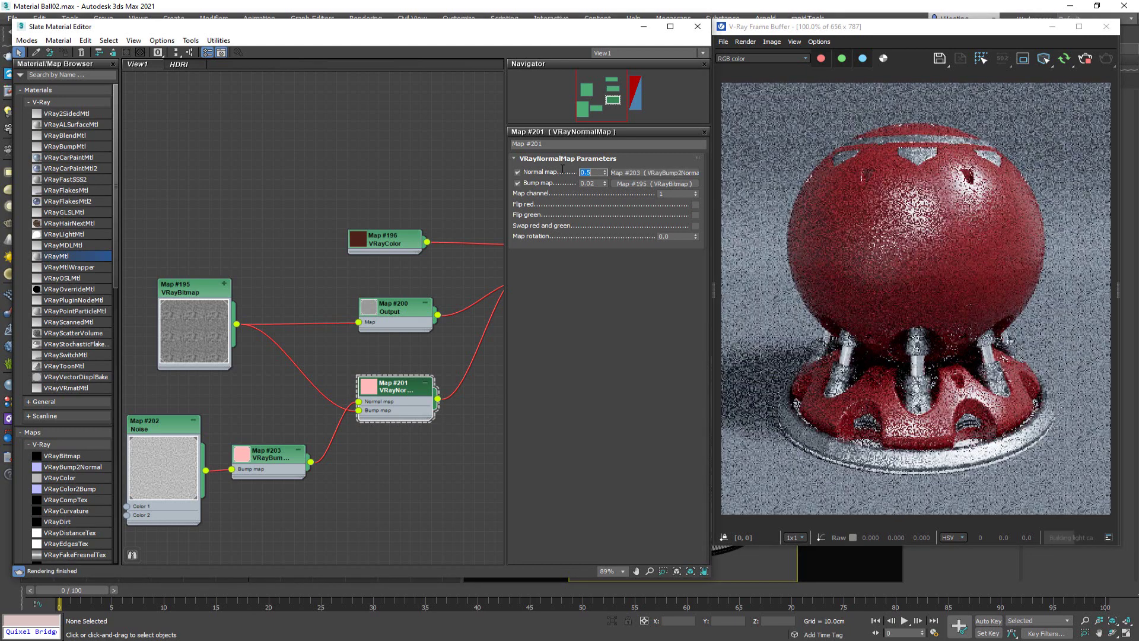
pyautogui.write('0.1')
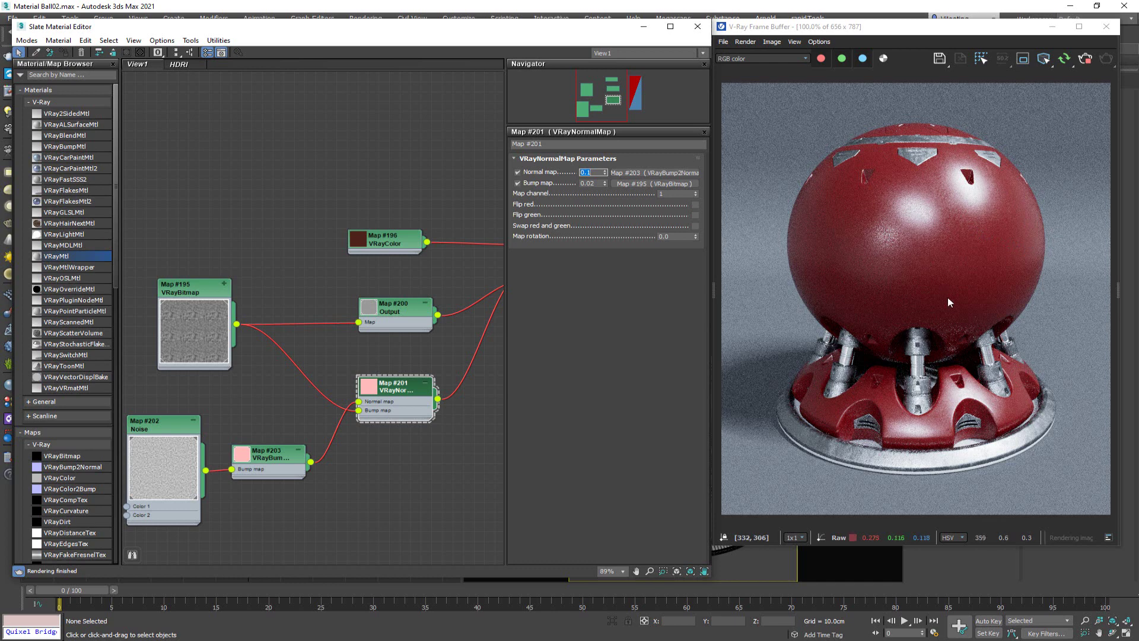
pyautogui.click(885, 302)
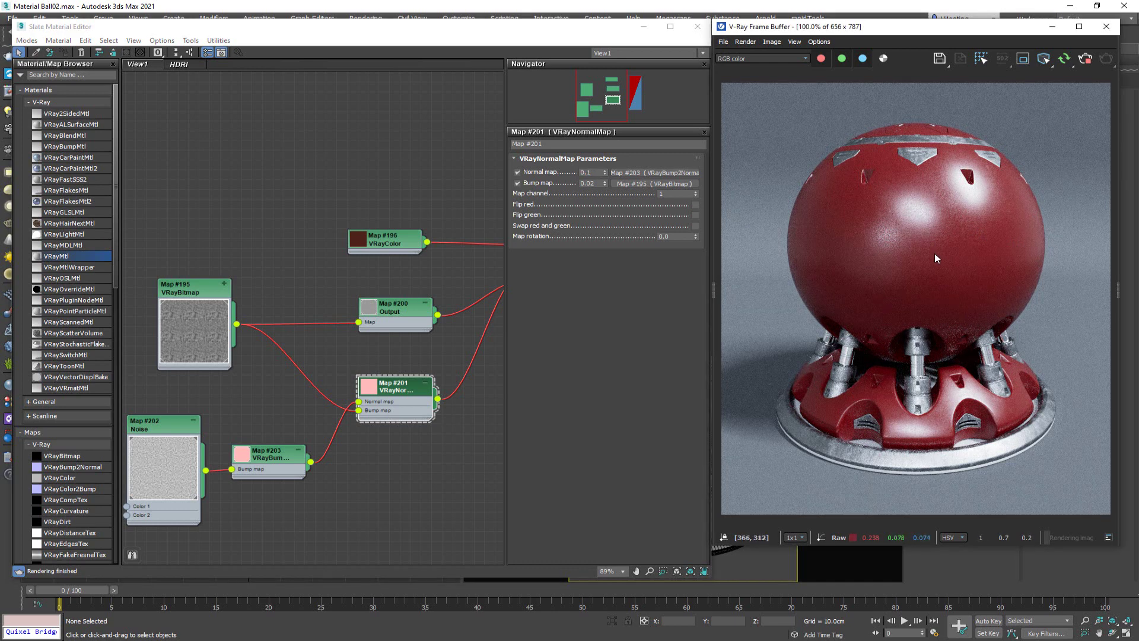
# - Tidy the node graph by moving the bitmap, Noise, Bump2Normal, Output and normal map nodes closer to the material
pyautogui.scroll(-3, 436, 330)
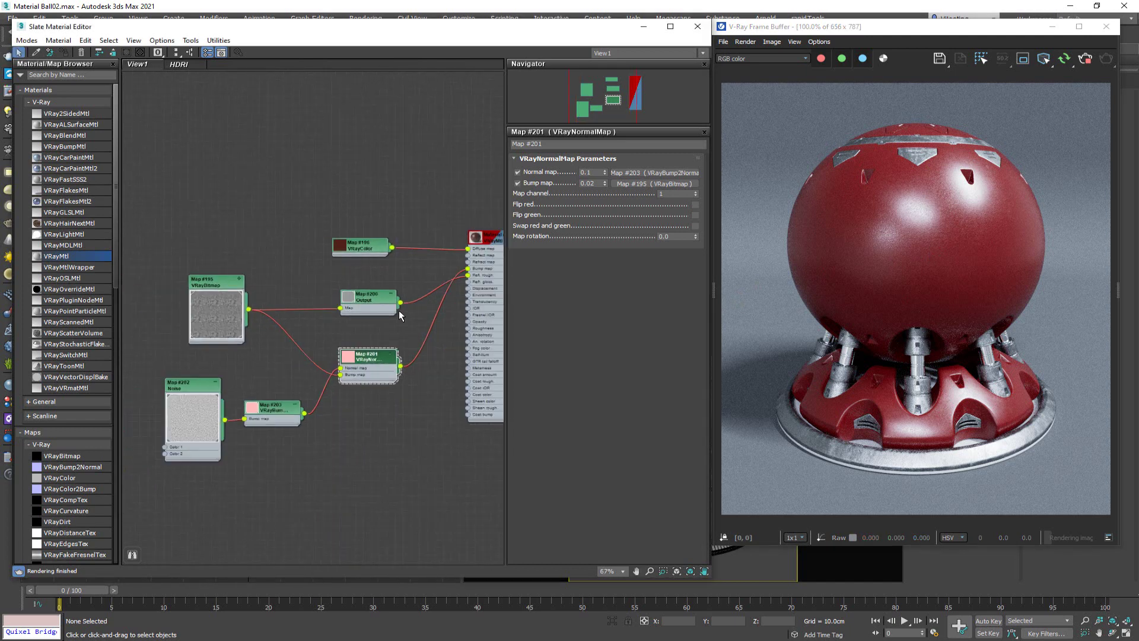
pyautogui.moveTo(212, 306); pyautogui.dragTo(219, 306)
pyautogui.moveTo(244, 411); pyautogui.dragTo(241, 364)
pyautogui.moveTo(292, 378); pyautogui.dragTo(285, 380, button='middle')
pyautogui.scroll(-2, 285, 380)
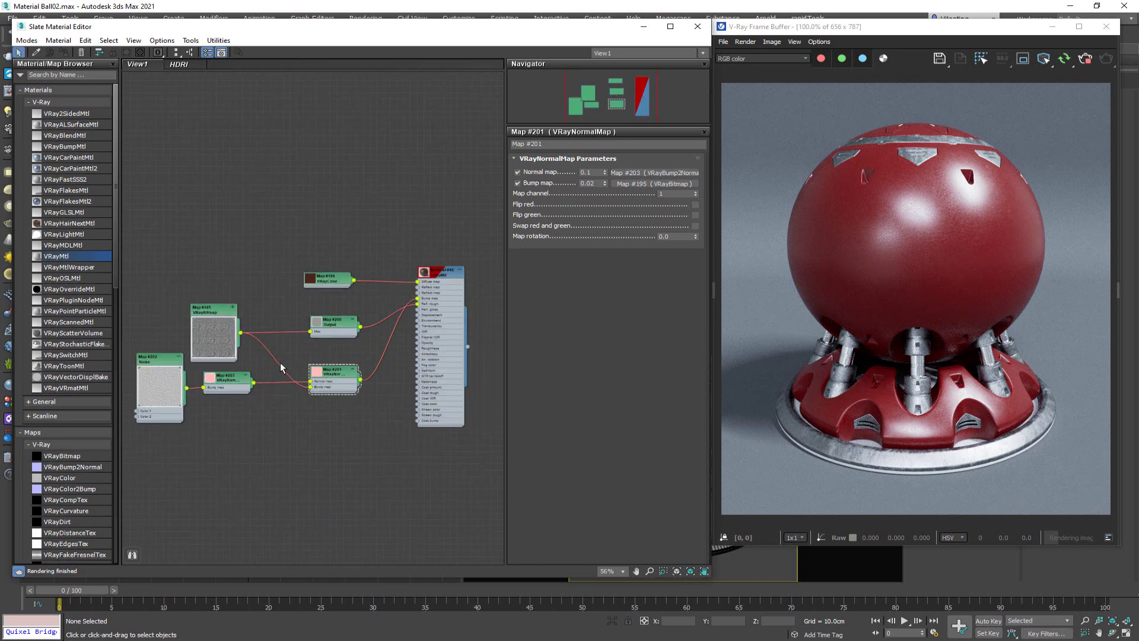
pyautogui.moveTo(148, 295); pyautogui.dragTo(336, 418)
pyautogui.moveTo(335, 377); pyautogui.dragTo(360, 358)
pyautogui.moveTo(193, 310); pyautogui.dragTo(251, 388)
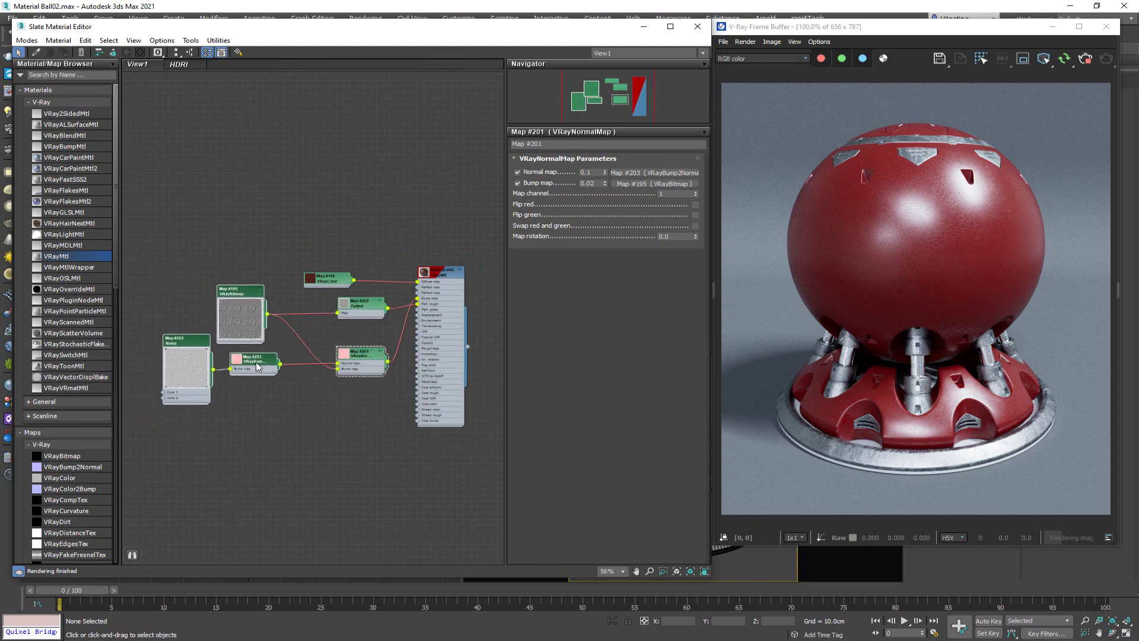
pyautogui.moveTo(240, 314); pyautogui.dragTo(268, 314)
# - Show the VRayColor map's parameters and view the Plastic.jpg reference photo in Photos to compare it with the render
pyautogui.click(328, 277)
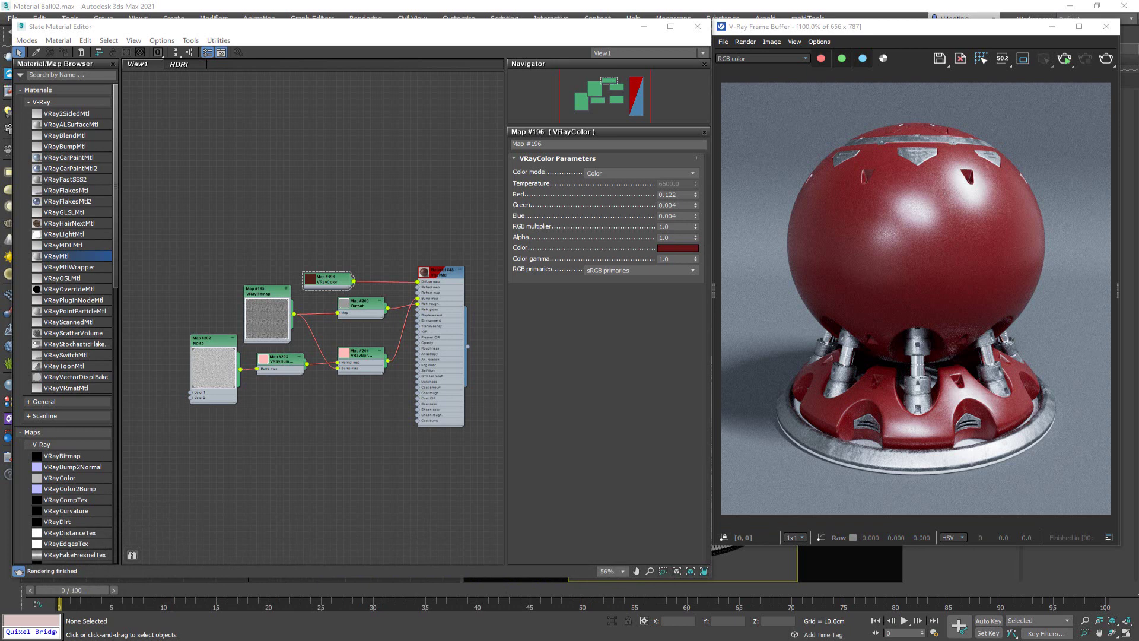
pyautogui.moveTo(0, 80); pyautogui.dragTo(311, 55)
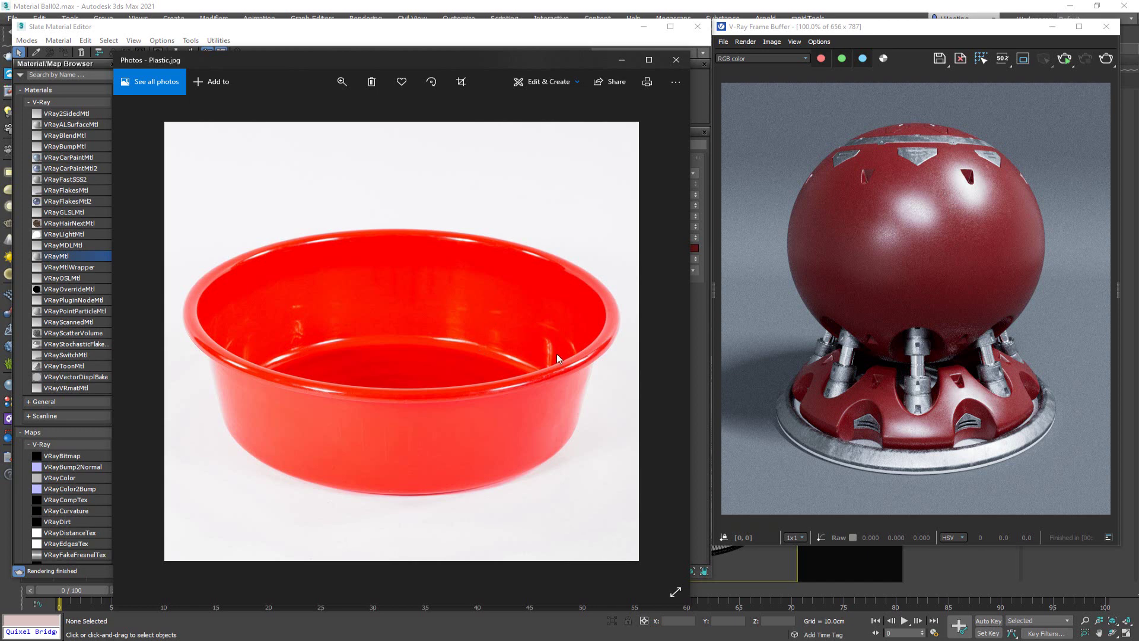
pyautogui.moveTo(314, 62); pyautogui.dragTo(0, 63)
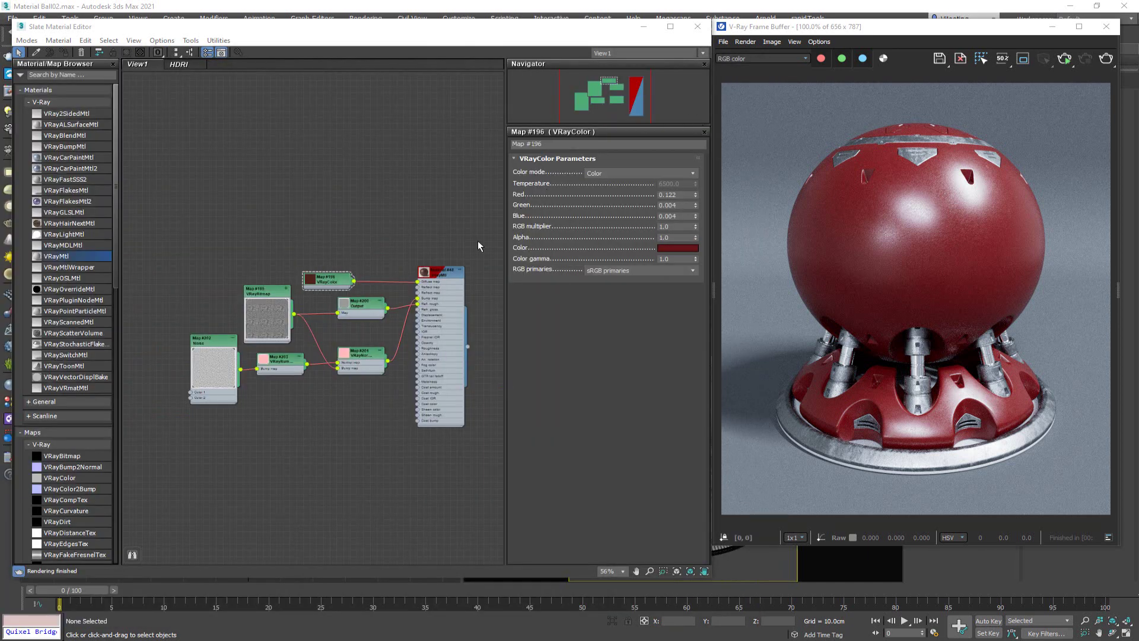
# - Show the VRayMtl's parameters and restart the interactive render
pyautogui.doubleClick(442, 271)
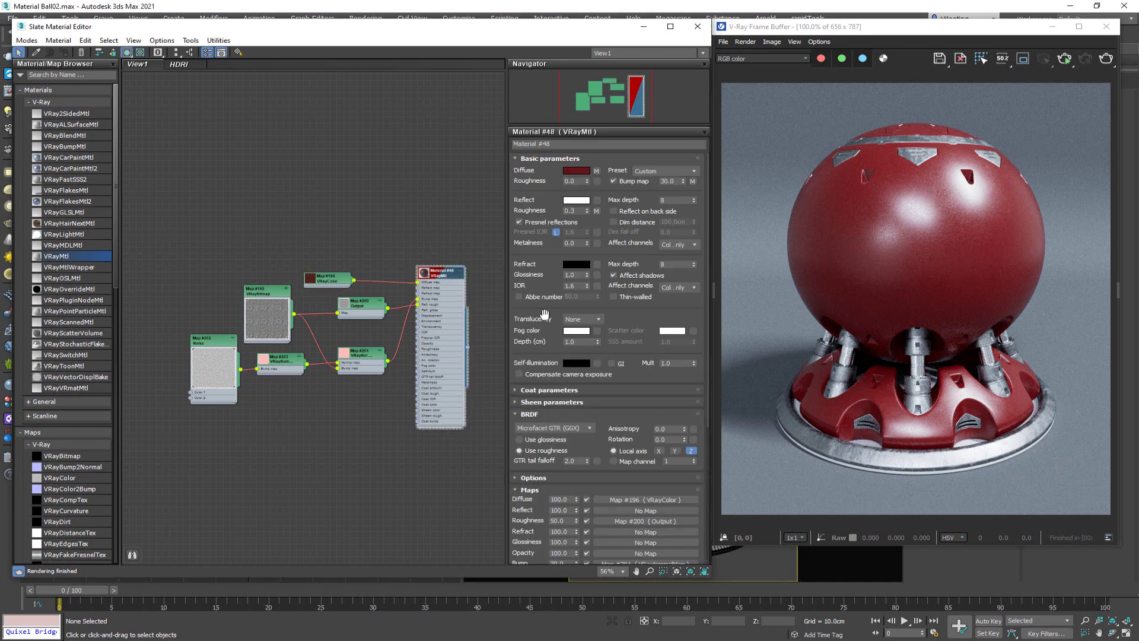
pyautogui.click(1063, 62)
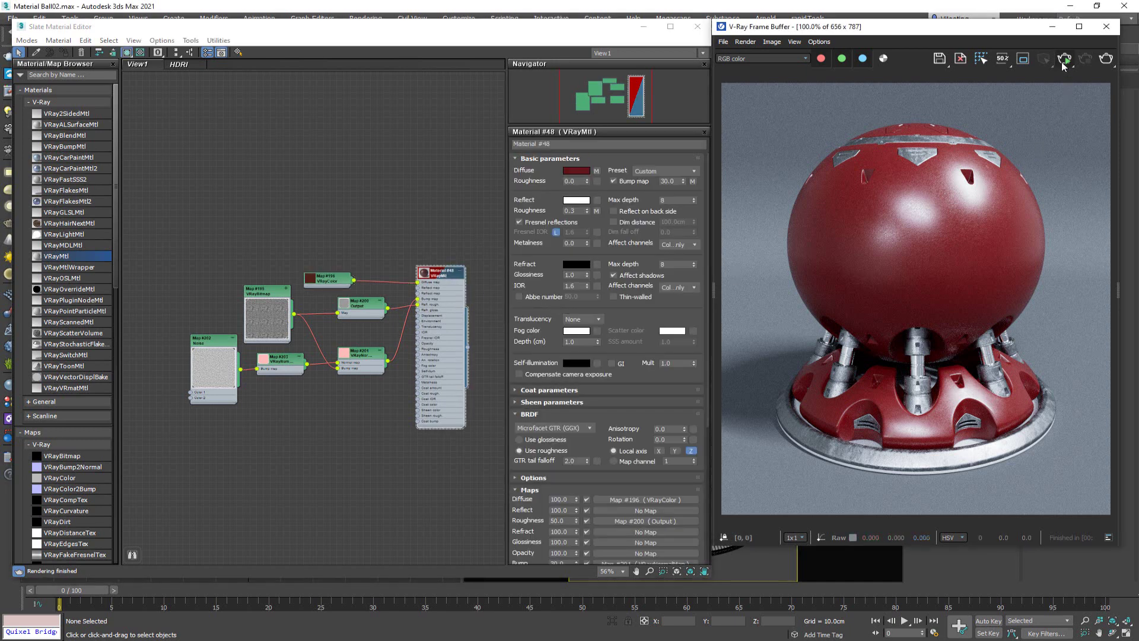
pyautogui.click(1063, 63)
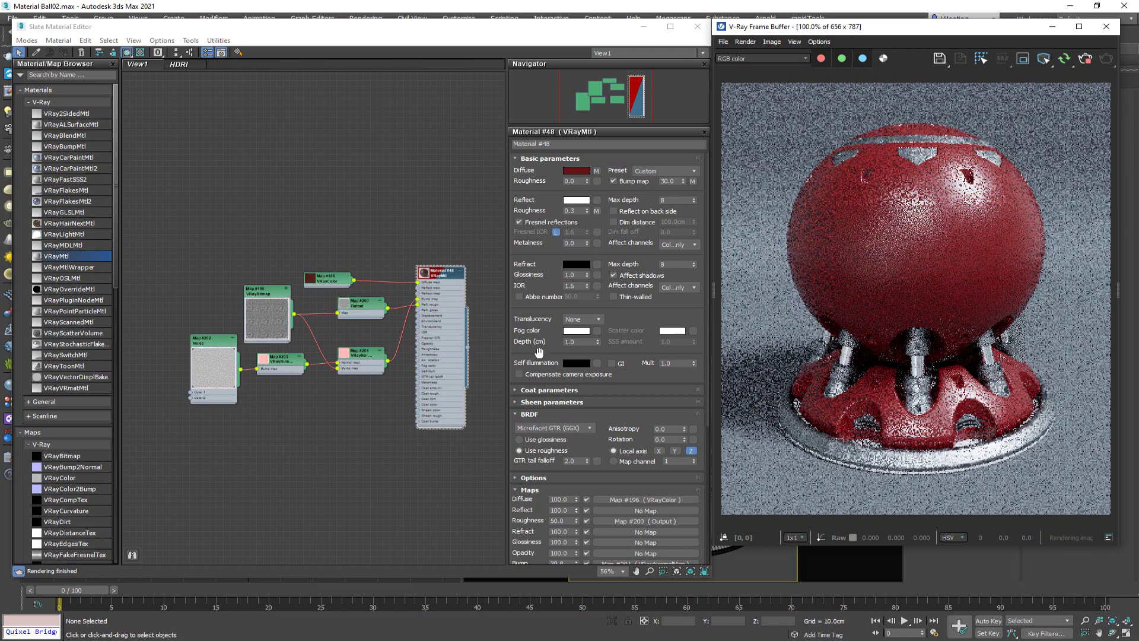
# - Set the material's translucency to SSS and the SSS amount to 0.1
pyautogui.click(539, 352)
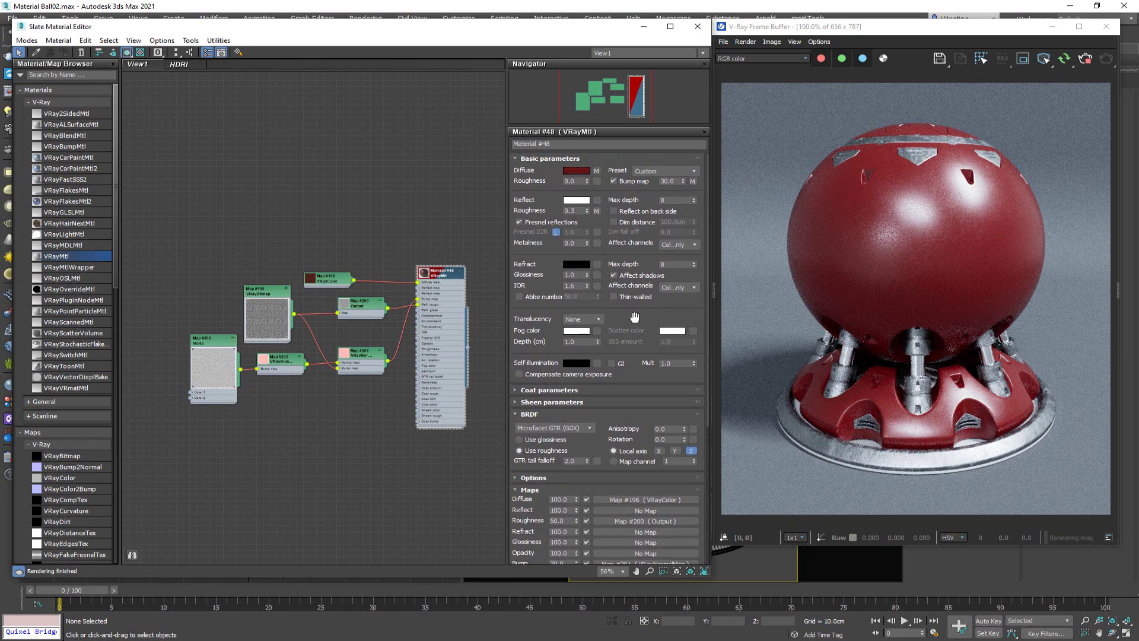
pyautogui.click(596, 324)
pyautogui.click(589, 342)
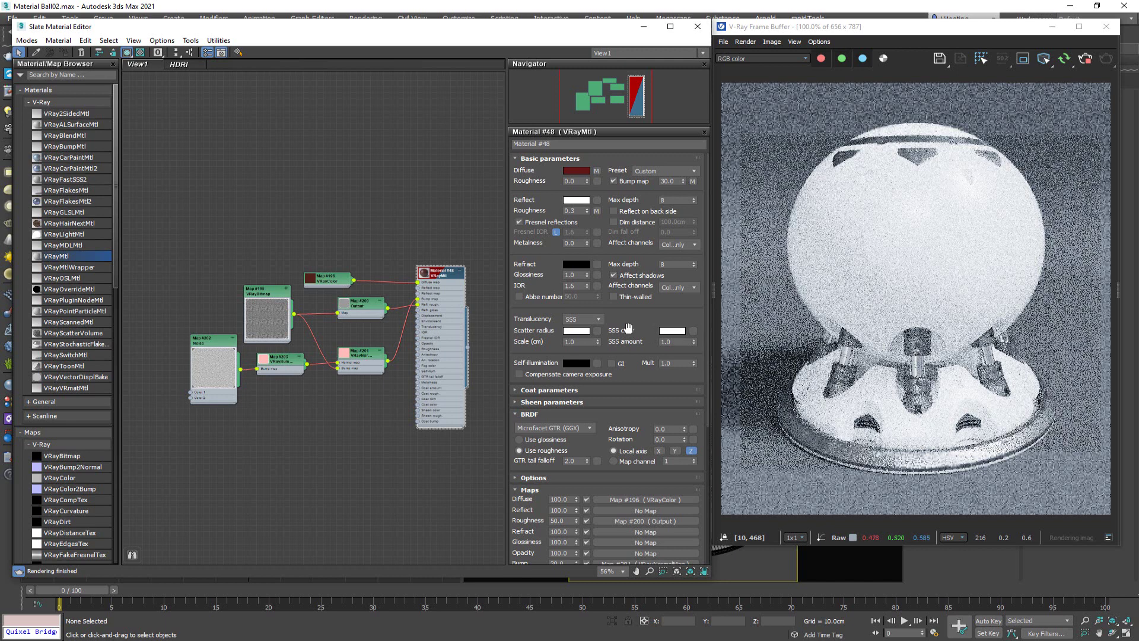
pyautogui.moveTo(559, 330)
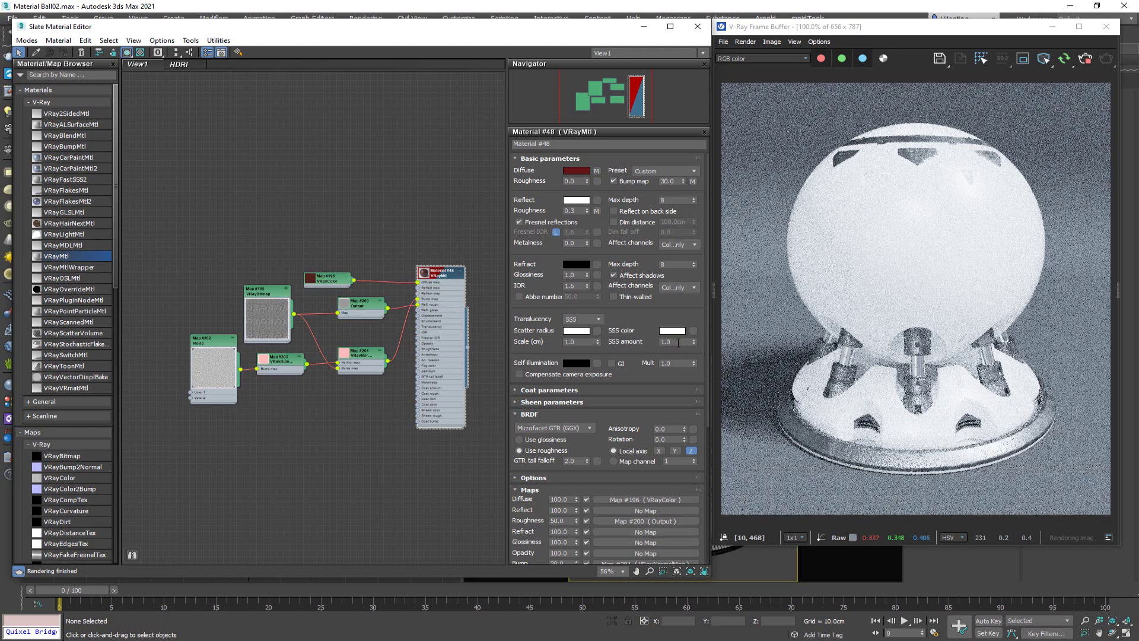
pyautogui.moveTo(680, 343); pyautogui.dragTo(661, 342)
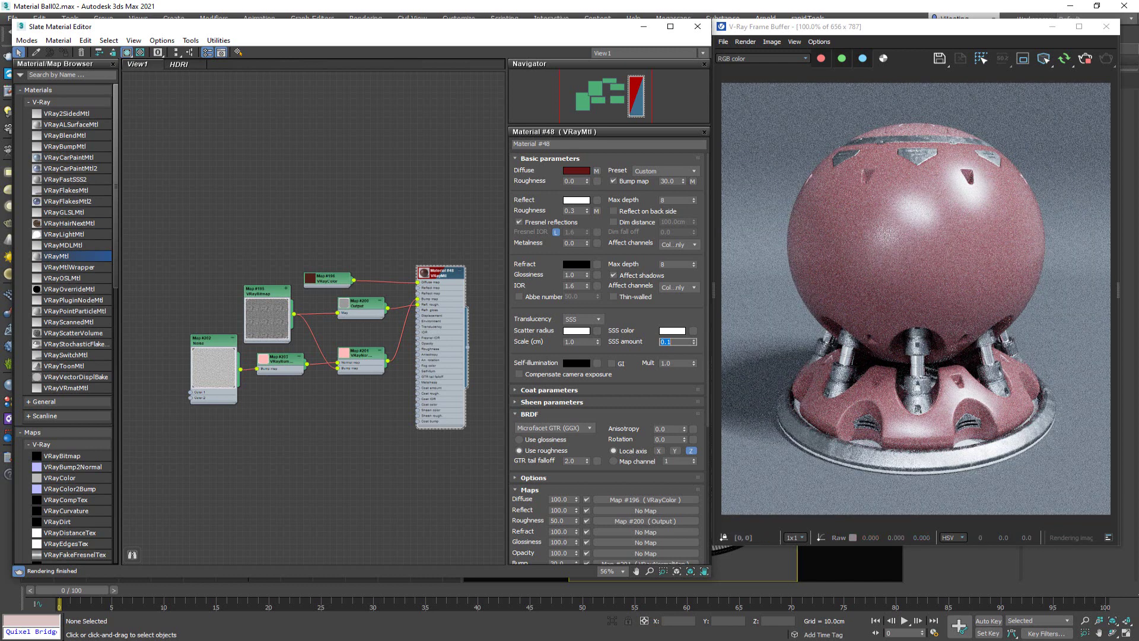
# - Compare the translucent render with the red basin in the Plastic.jpg photo in Photos, and return to the material editor
pyautogui.hotkey('alt', 'Tab')
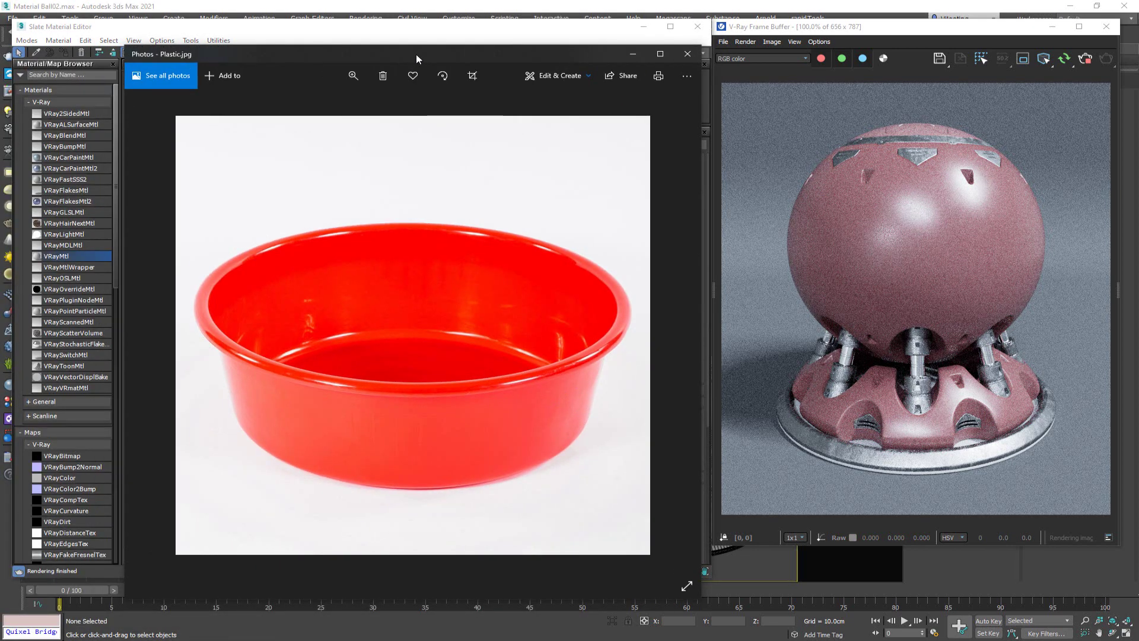
pyautogui.moveTo(137, 57); pyautogui.dragTo(15, 75)
pyautogui.hotkey('alt', 'Tab')
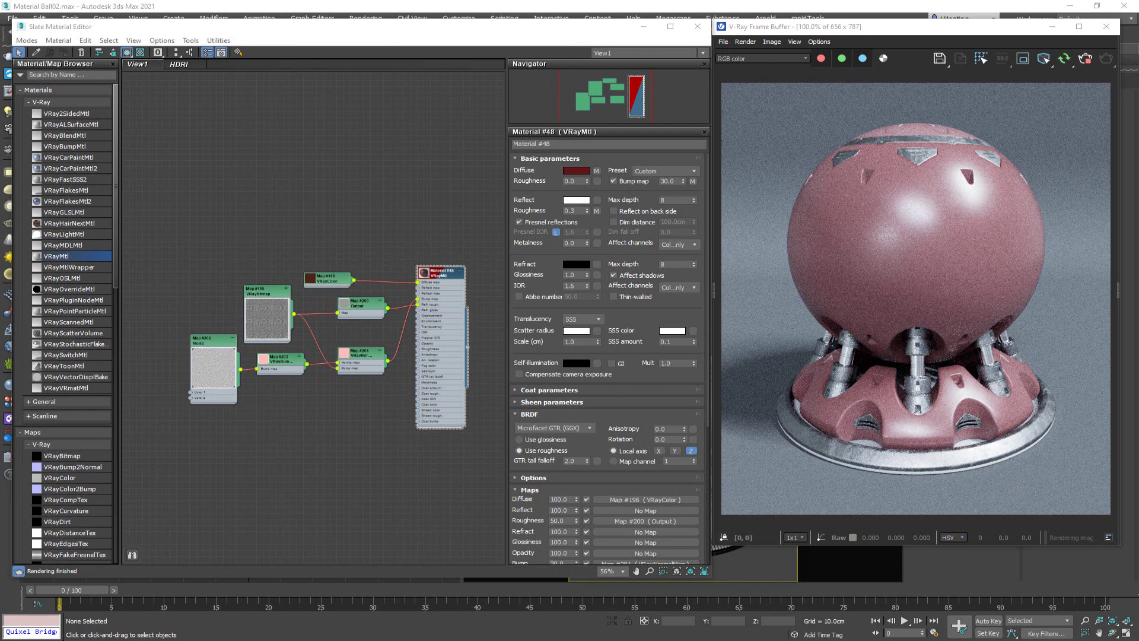
# - Connect the VRayColor map as an instance to the VRayMtl's SSS color and scatter radius, and inspect the rendered base up close
pyautogui.scroll(4, 385, 295)
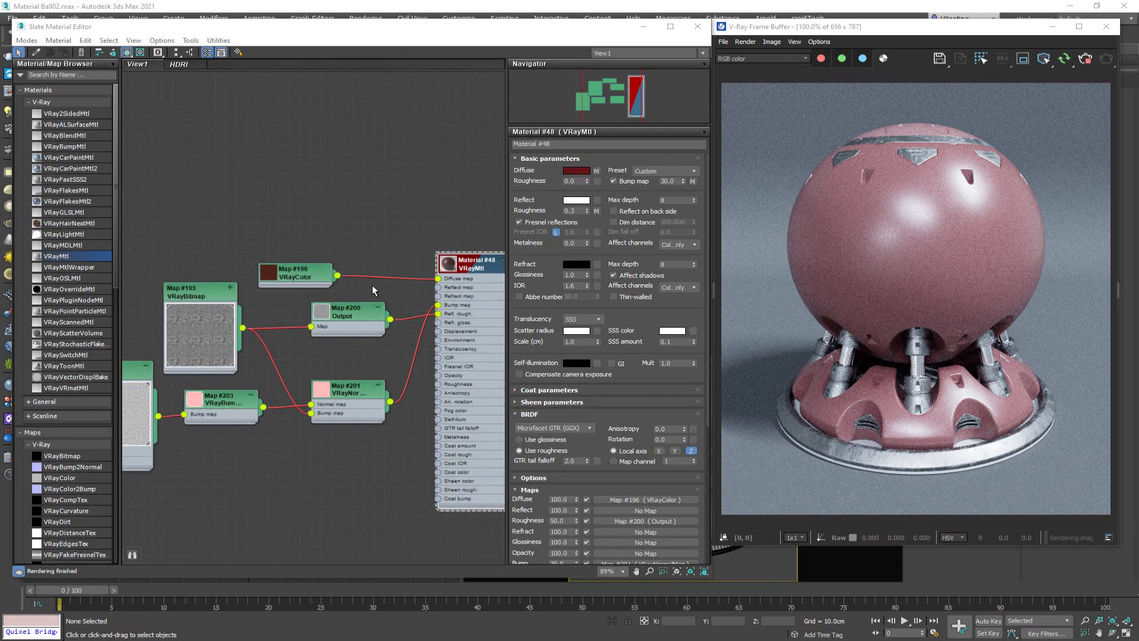
pyautogui.moveTo(376, 292); pyautogui.dragTo(271, 278, button='middle')
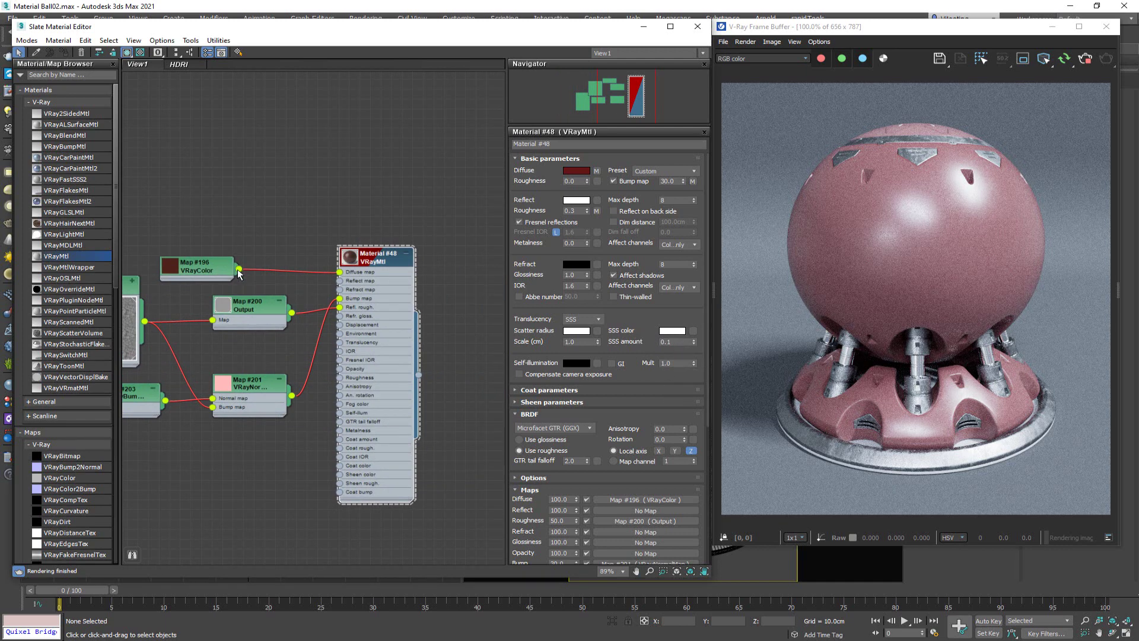
pyautogui.moveTo(245, 274); pyautogui.dragTo(693, 335)
pyautogui.click(339, 336)
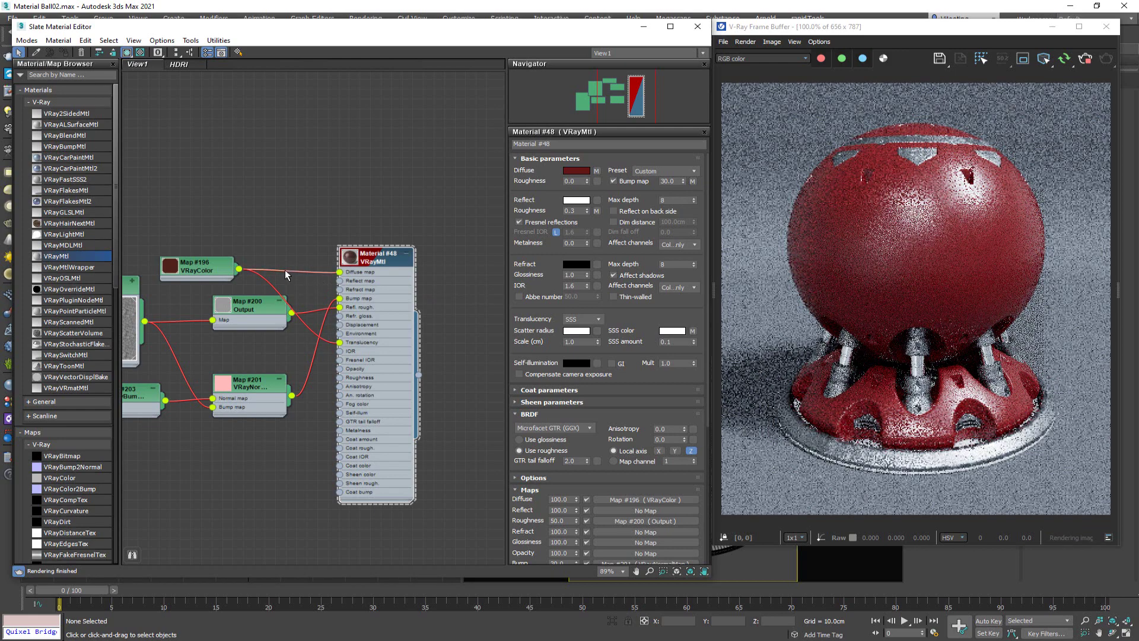
pyautogui.moveTo(238, 269); pyautogui.dragTo(597, 331)
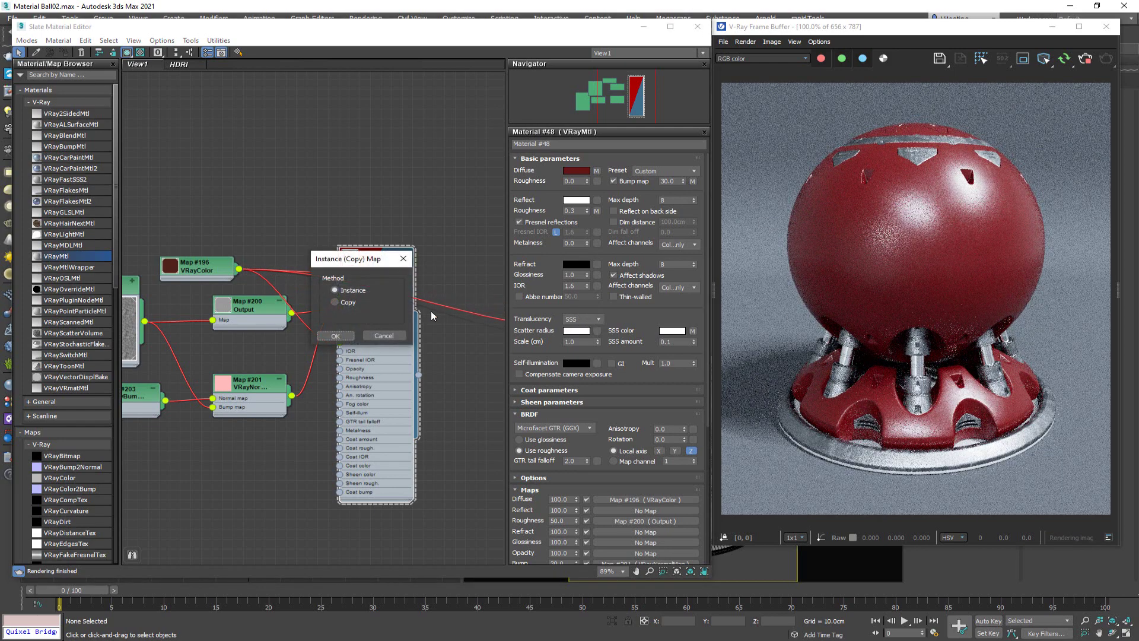
pyautogui.click(335, 336)
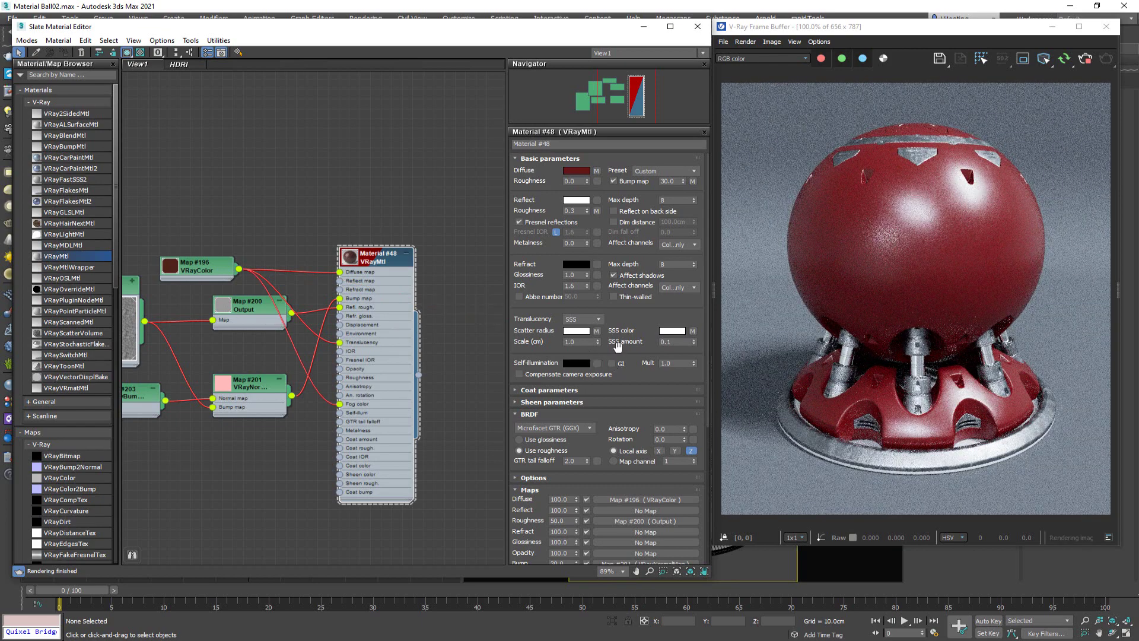
pyautogui.scroll(1, 841, 422)
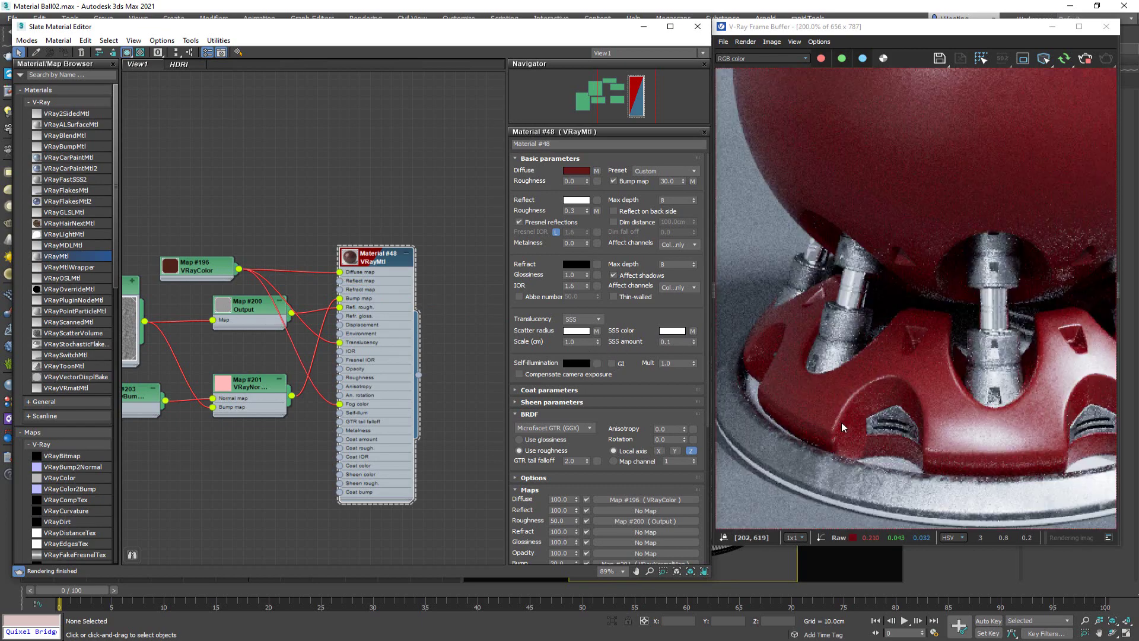
pyautogui.scroll(-1, 841, 423)
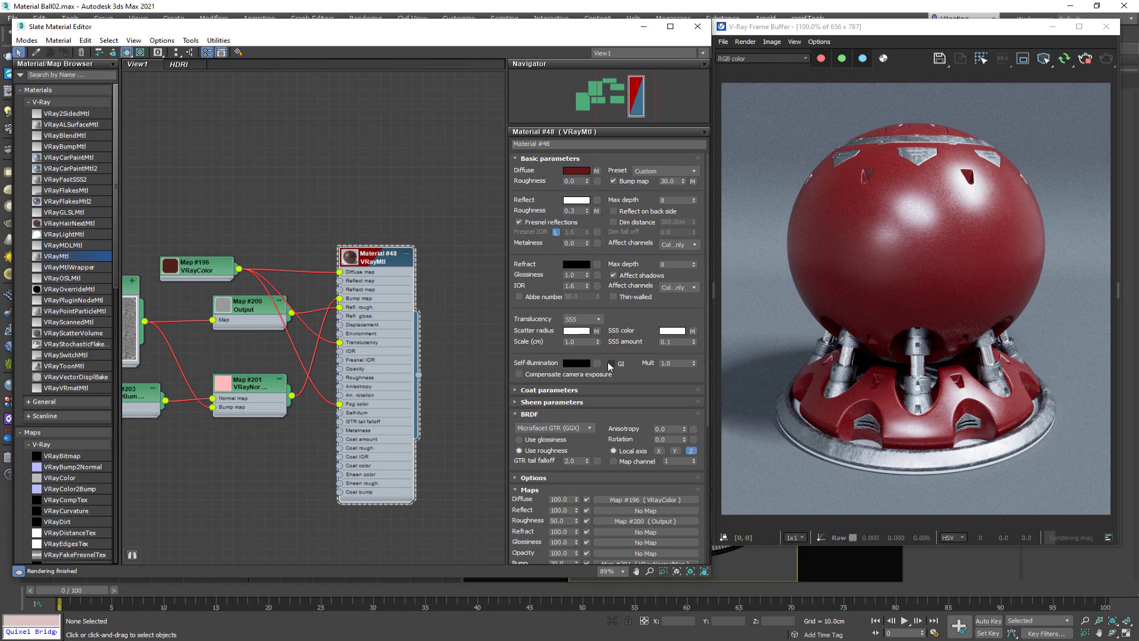
# - Try SSS scales of 5 cm and 10 cm on the VRayMtl, and inspect the base in the render
pyautogui.click(585, 342)
pyautogui.doubleClick(567, 343)
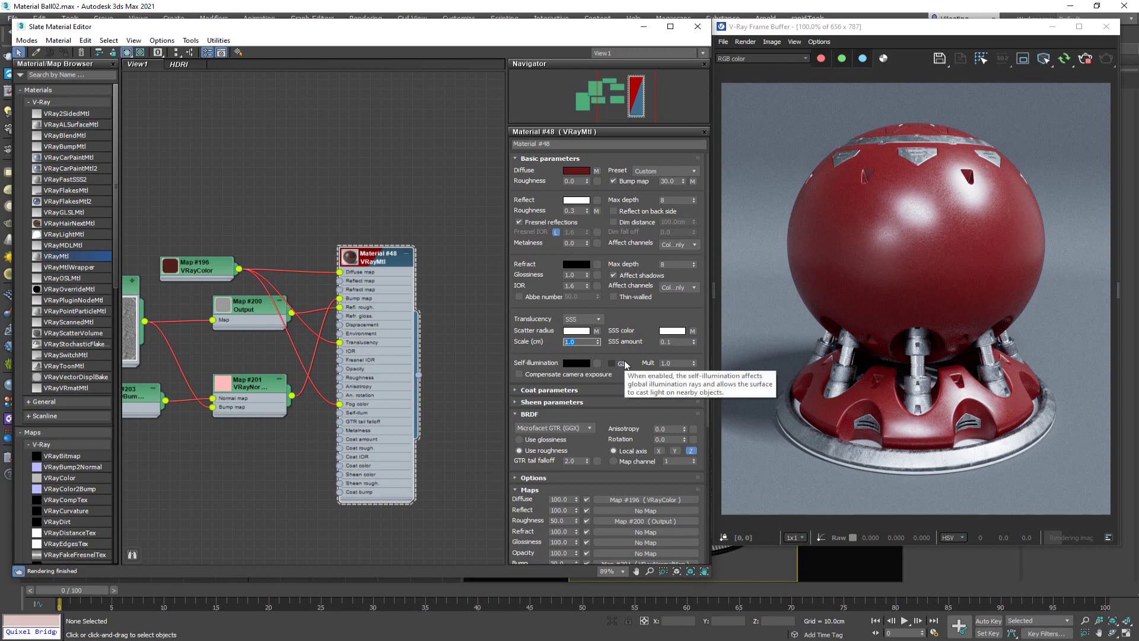
pyautogui.write('5')
pyautogui.press('Return')
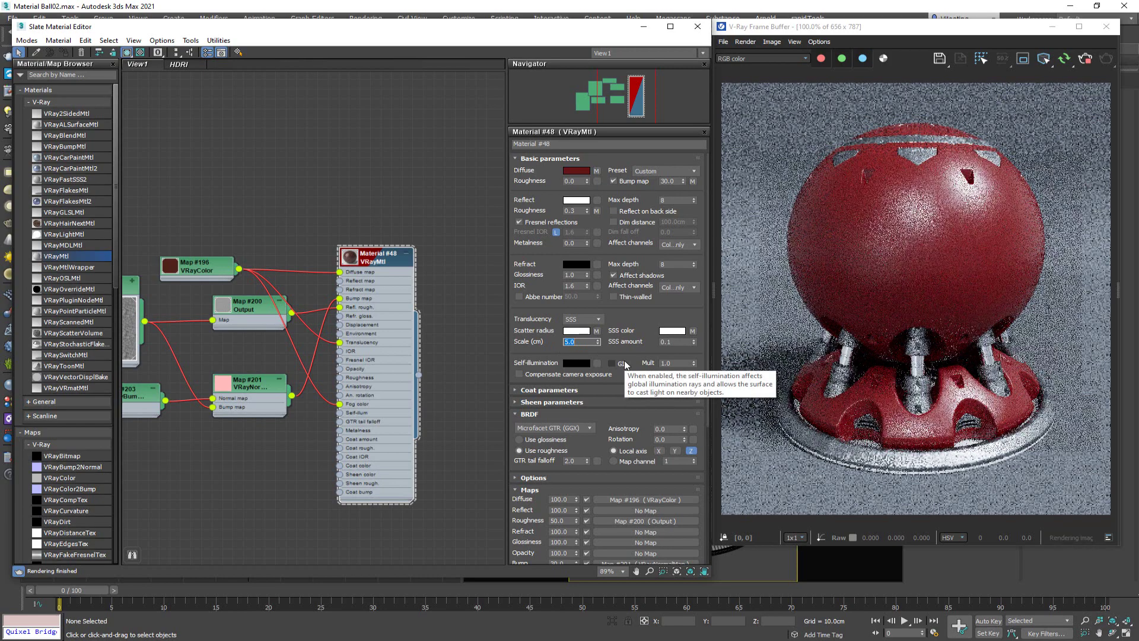
pyautogui.write('10')
pyautogui.press('Return')
pyautogui.press('Return')
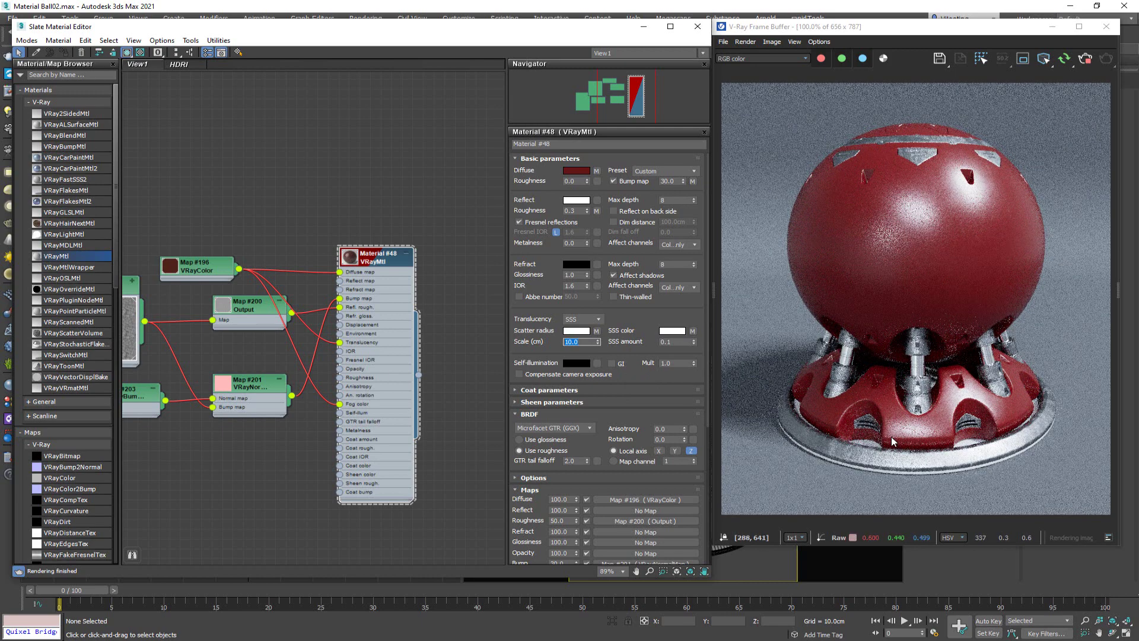
pyautogui.scroll(1, 891, 437)
pyautogui.moveTo(856, 352); pyautogui.dragTo(886, 418, button='middle')
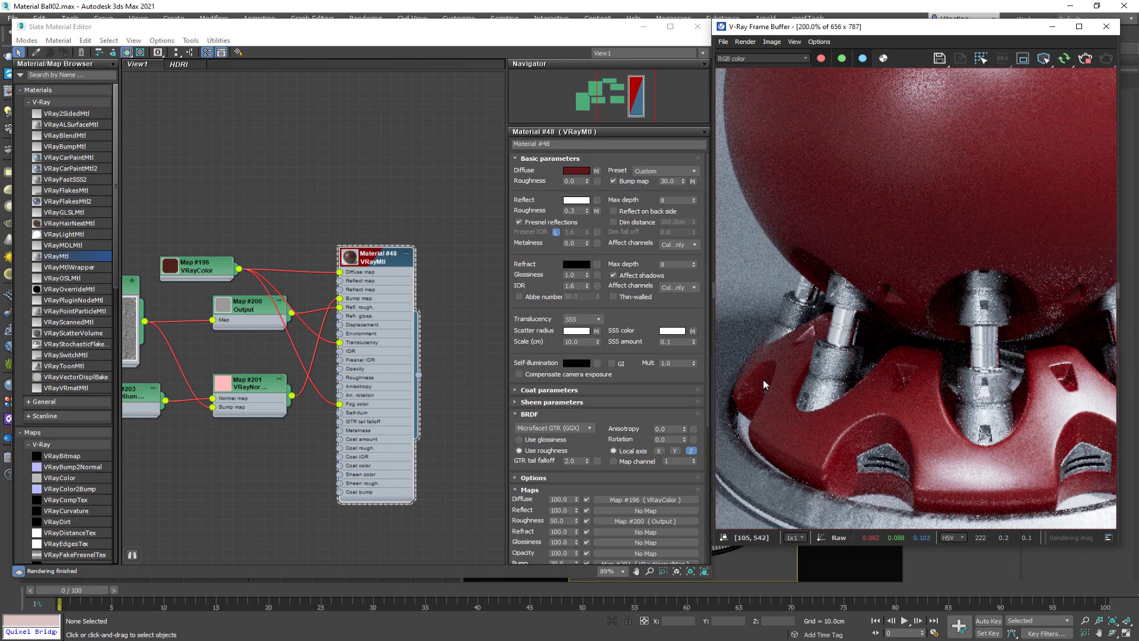
pyautogui.scroll(-1, 878, 409)
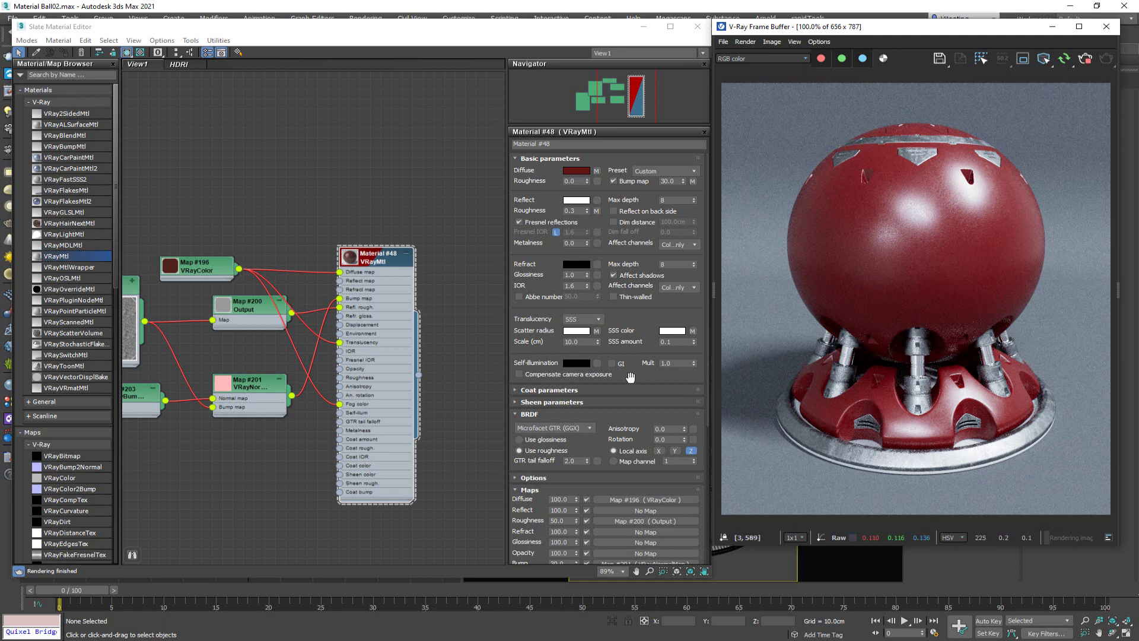
# - Set the VRayMtl's SSS scale to 5 cm
pyautogui.click(579, 343)
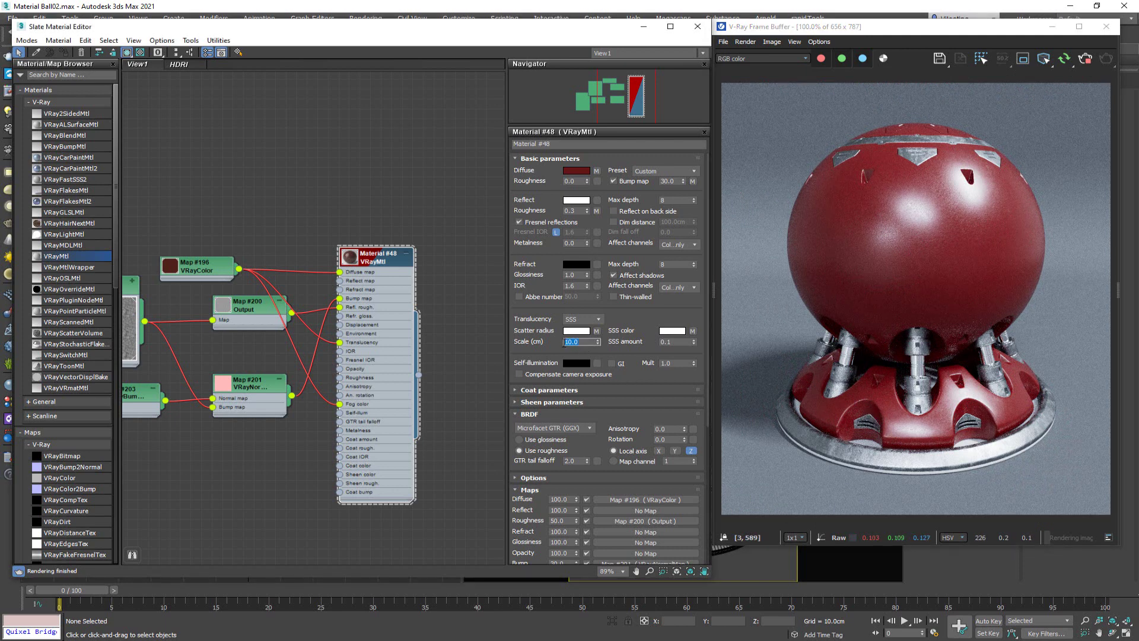
pyautogui.write('5')
pyautogui.press('Return')
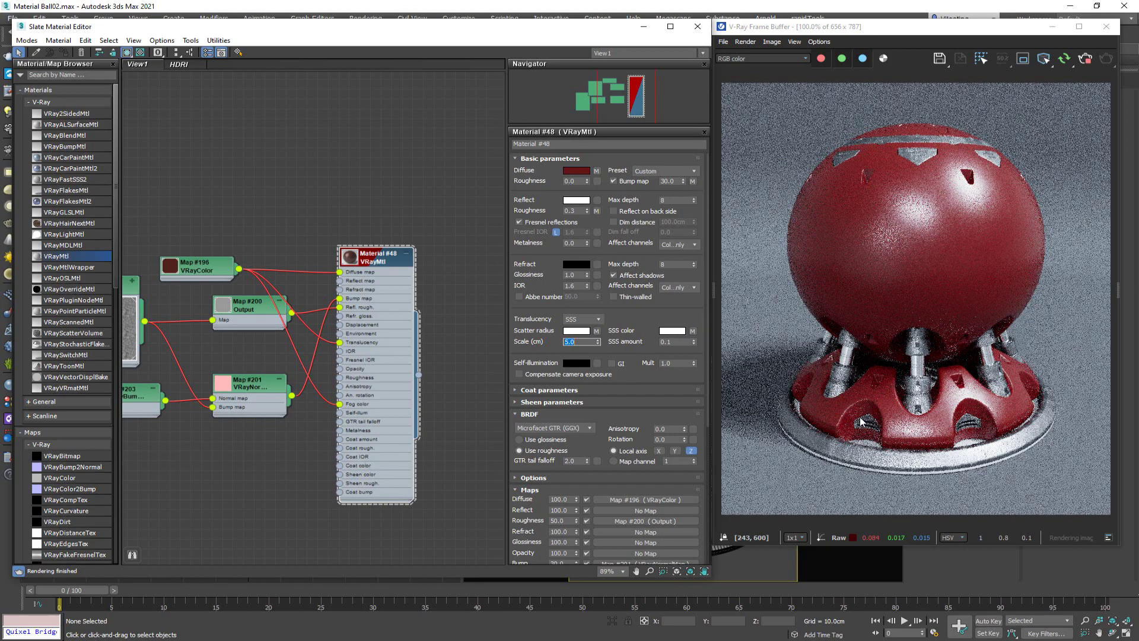
# - Brighten the VRayColor map's red to RGB 89, 3, 3
pyautogui.doubleClick(202, 267)
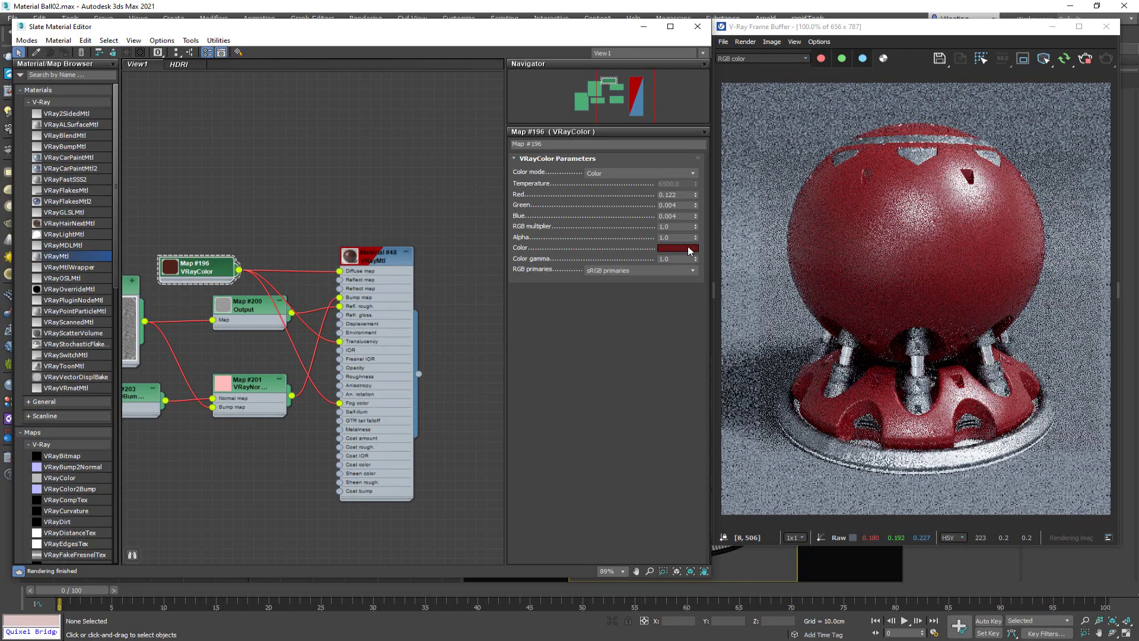
pyautogui.click(678, 248)
pyautogui.moveTo(397, 128); pyautogui.dragTo(405, 130)
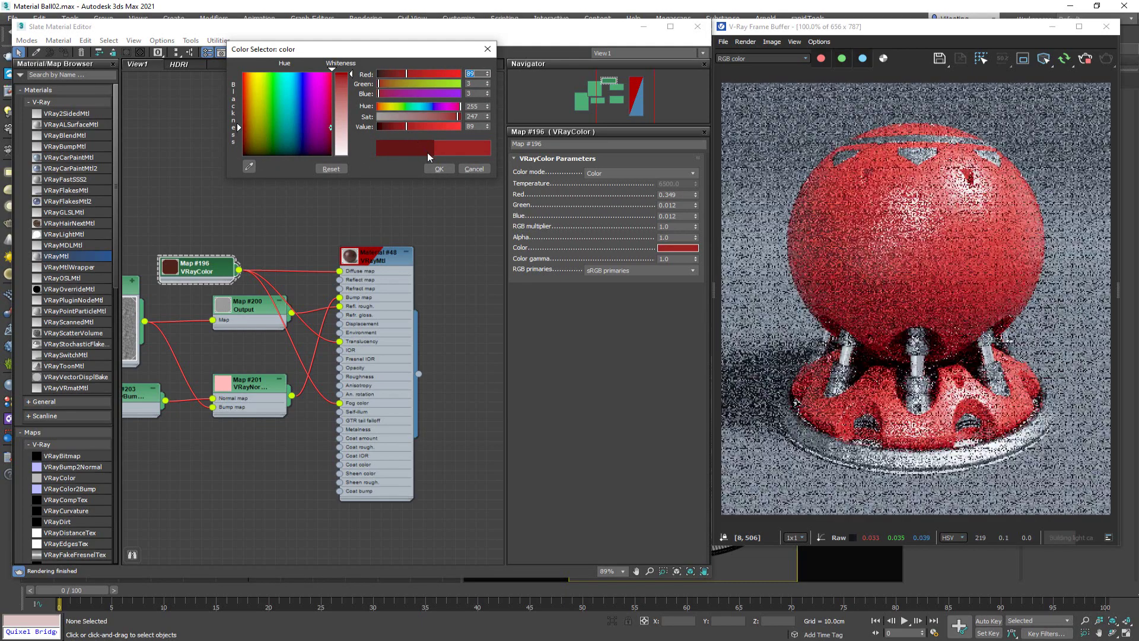
pyautogui.click(445, 169)
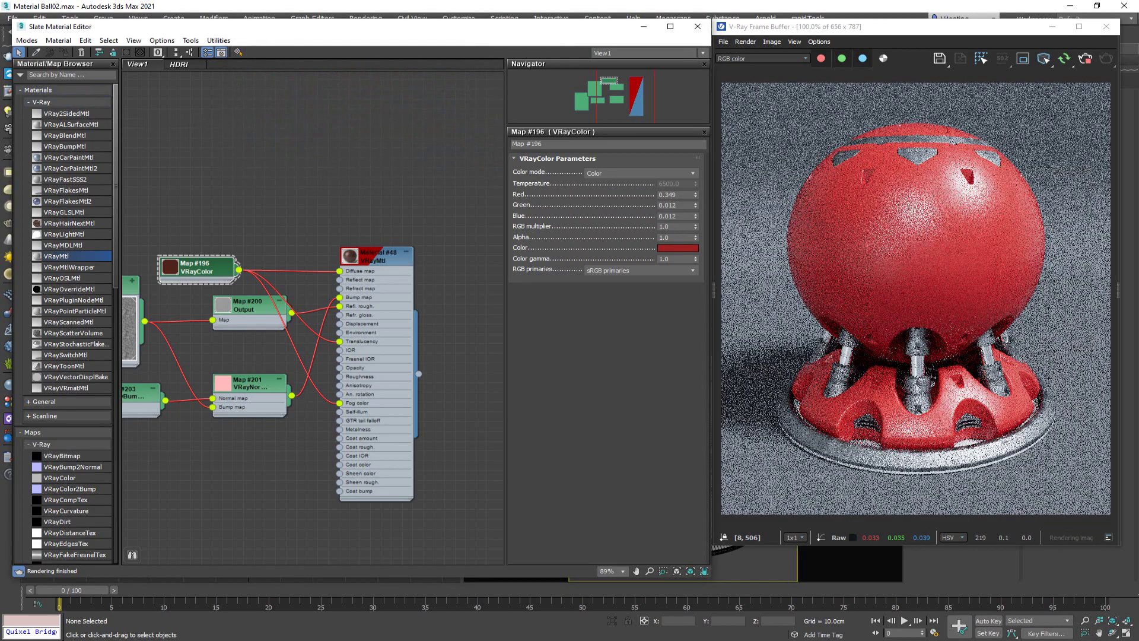
# - Compare the brighter red render with the basin in the Plastic.jpg photo in Photos
pyautogui.hotkey('alt', 'Tab')
pyautogui.moveTo(533, 45); pyautogui.dragTo(551, 40)
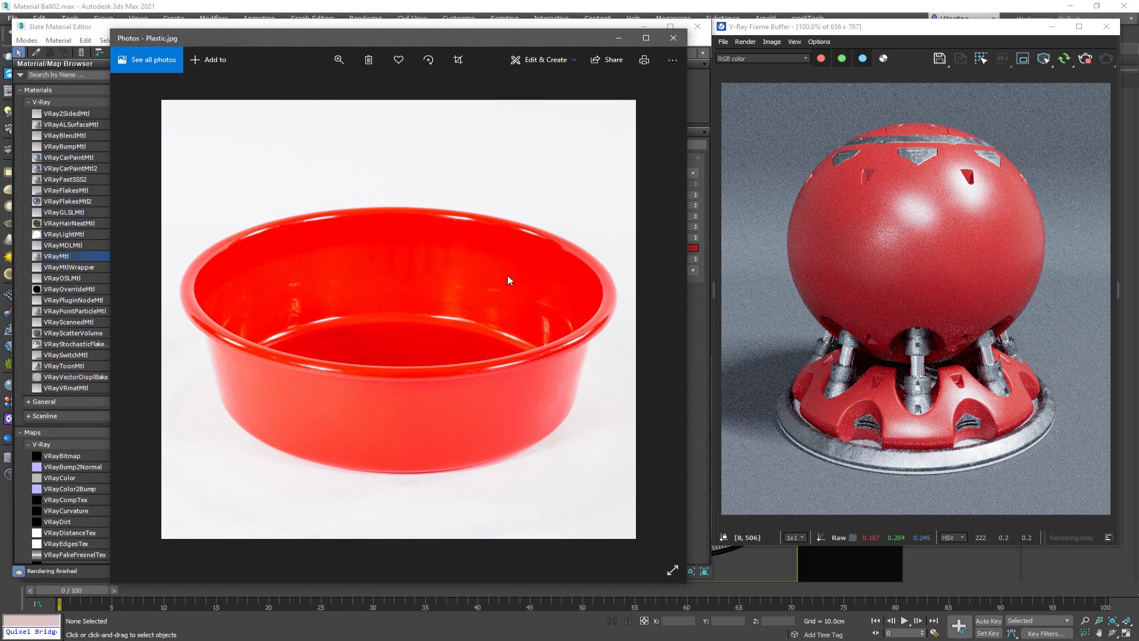
pyautogui.click(671, 44)
# - Set the VRayMtl's reflection roughness to 0.1 and its roughness map amount to 20
pyautogui.doubleClick(373, 261)
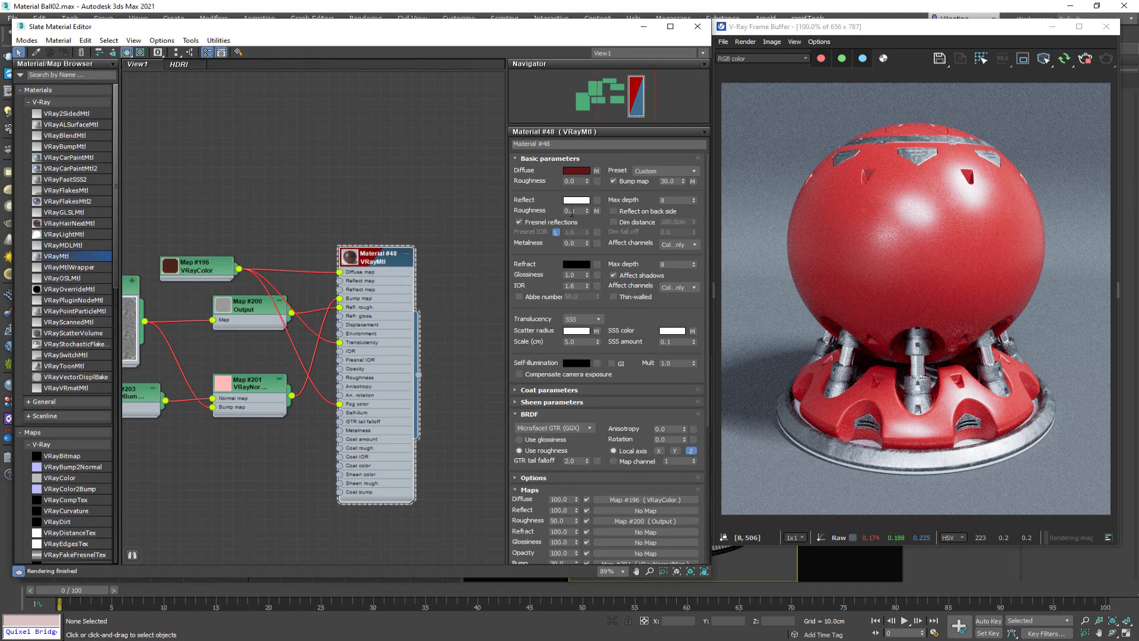
pyautogui.click(573, 211)
pyautogui.press('Return')
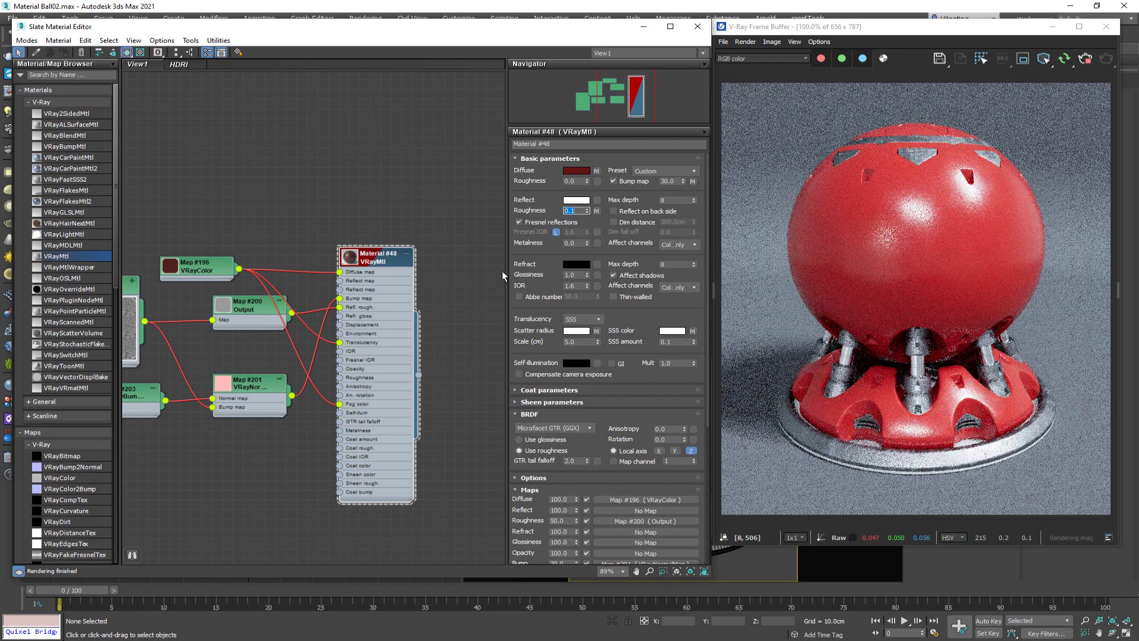
pyautogui.moveTo(554, 253); pyautogui.dragTo(554, 93)
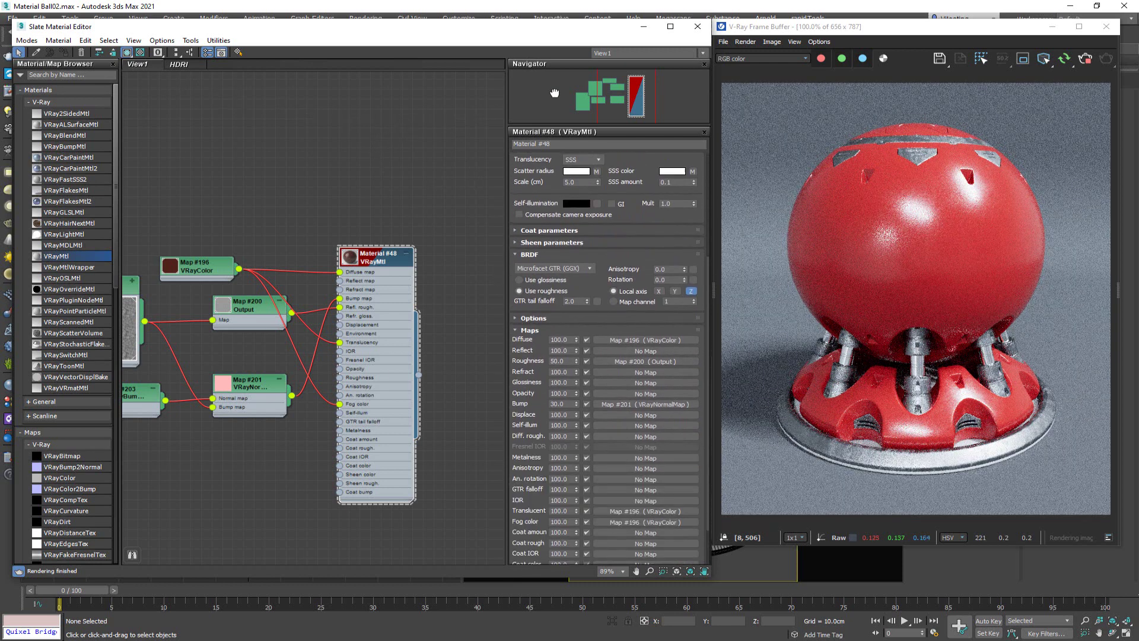
pyautogui.moveTo(569, 361); pyautogui.dragTo(541, 360)
pyautogui.write('20')
pyautogui.press('Return')
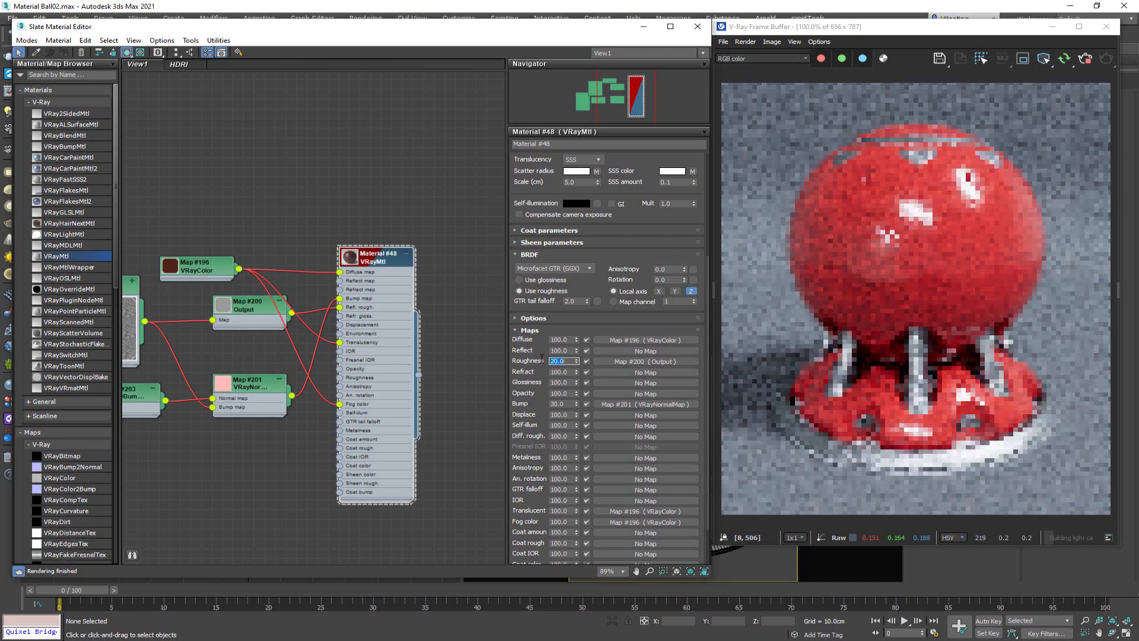
# - Compare the glossier render with the Plastic.jpg photo in Photos, and restart the interactive render in 3ds Max
pyautogui.hotkey('alt', 'Tab')
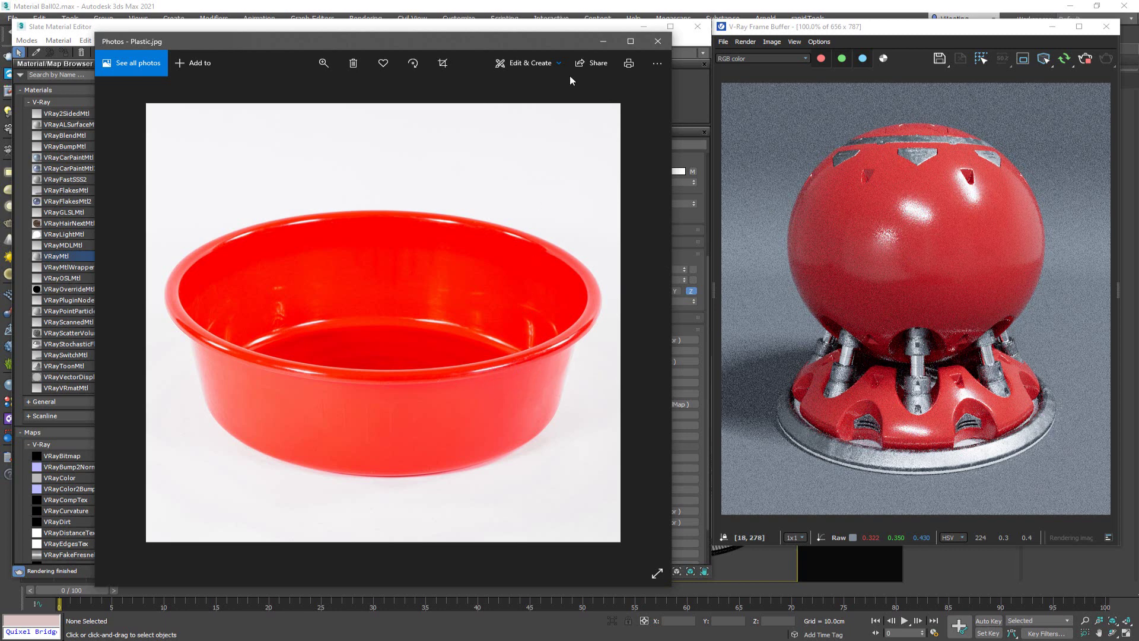
pyautogui.hotkey('alt', 'Tab')
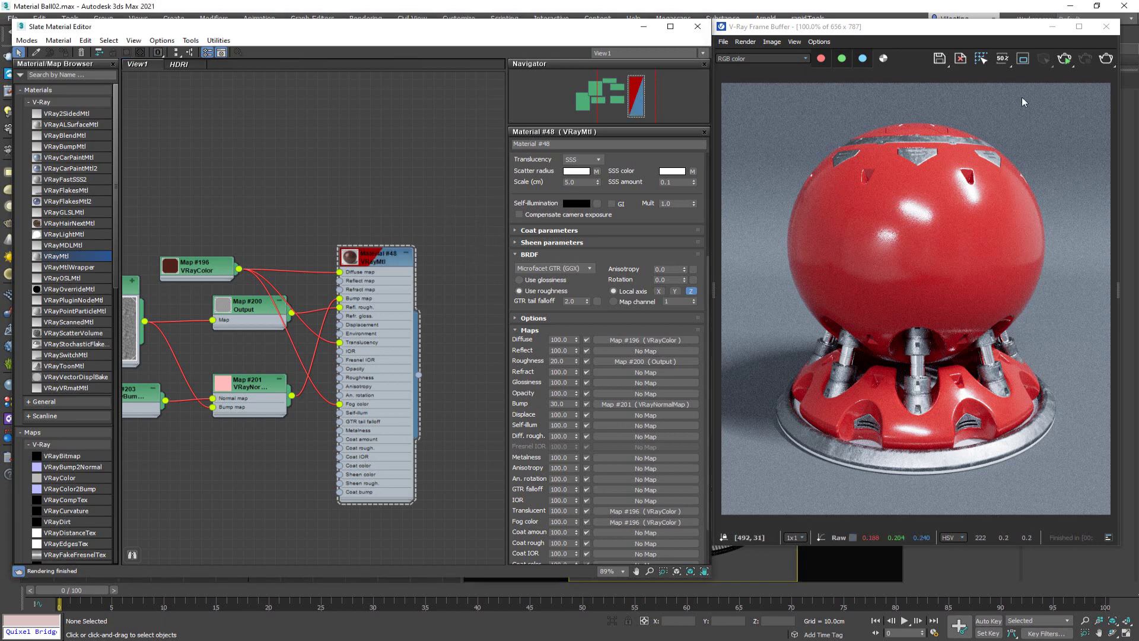
pyautogui.click(1060, 61)
pyautogui.click(1060, 61)
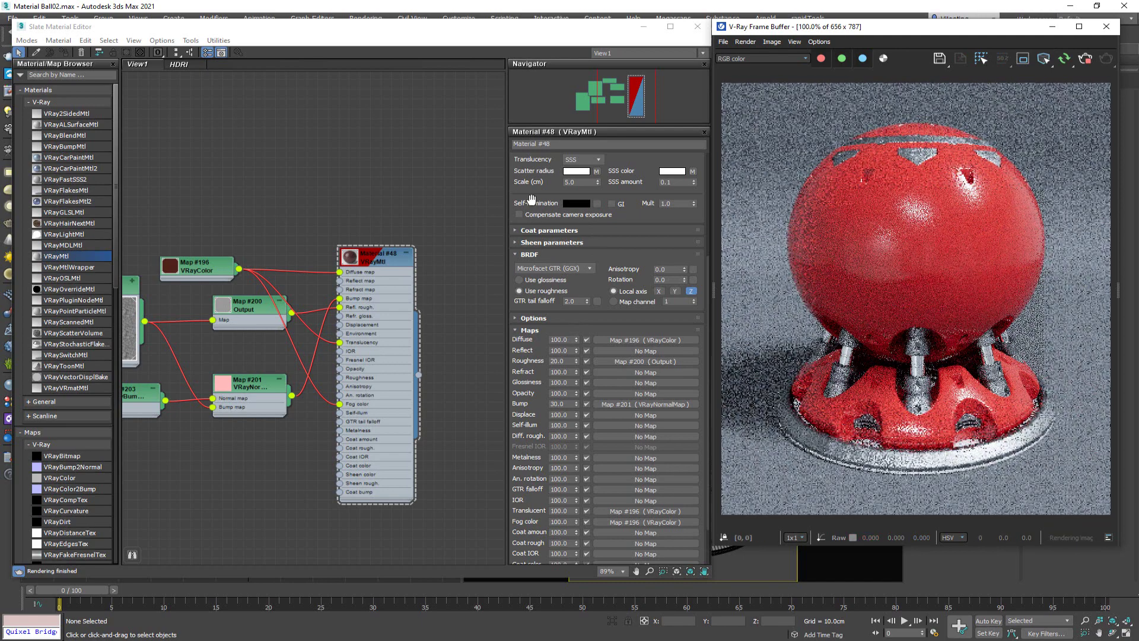
# - Try a green with a value of 66 on the VRayColor map, and cancel the color change
pyautogui.moveTo(586, 294); pyautogui.dragTo(551, 322)
pyautogui.scroll(5, 553, 297)
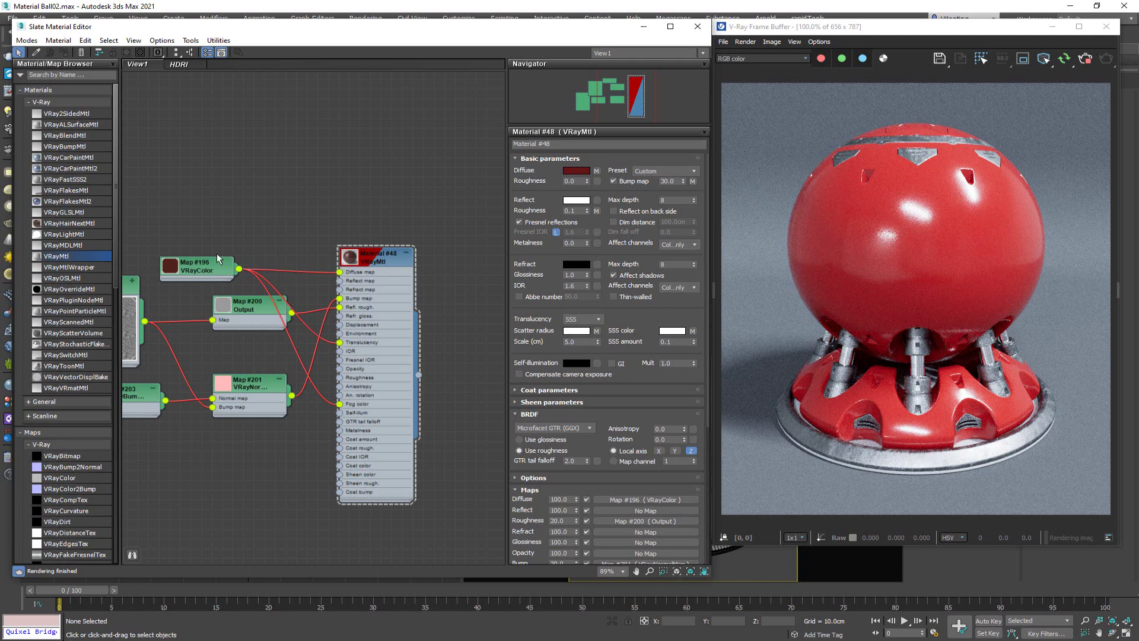
pyautogui.moveTo(243, 202); pyautogui.dragTo(298, 201, button='middle')
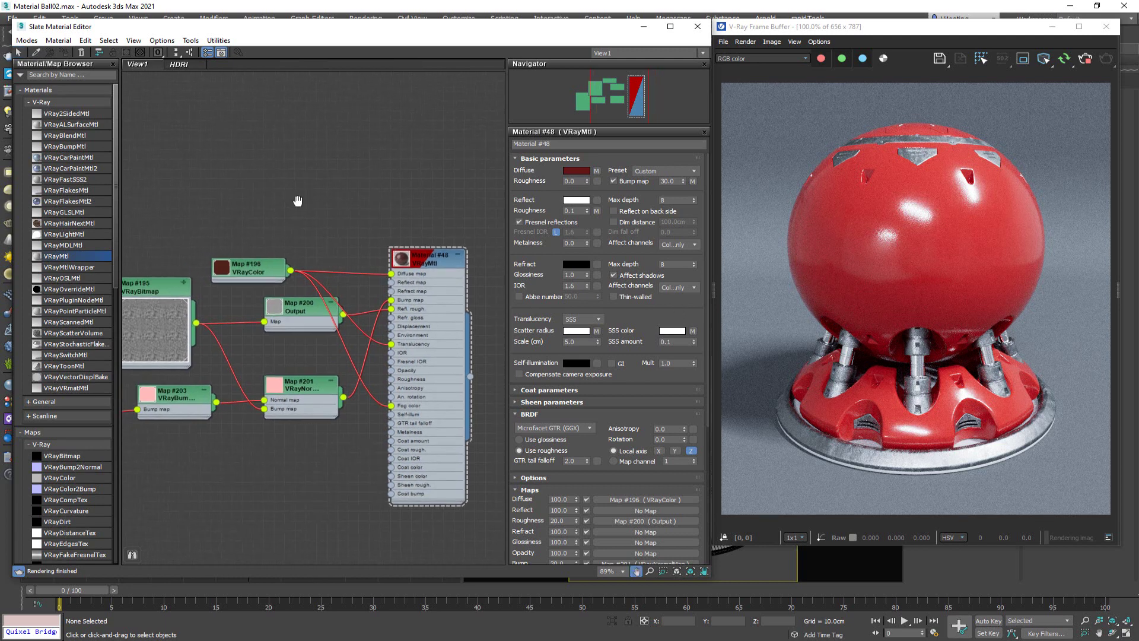
pyautogui.doubleClick(259, 273)
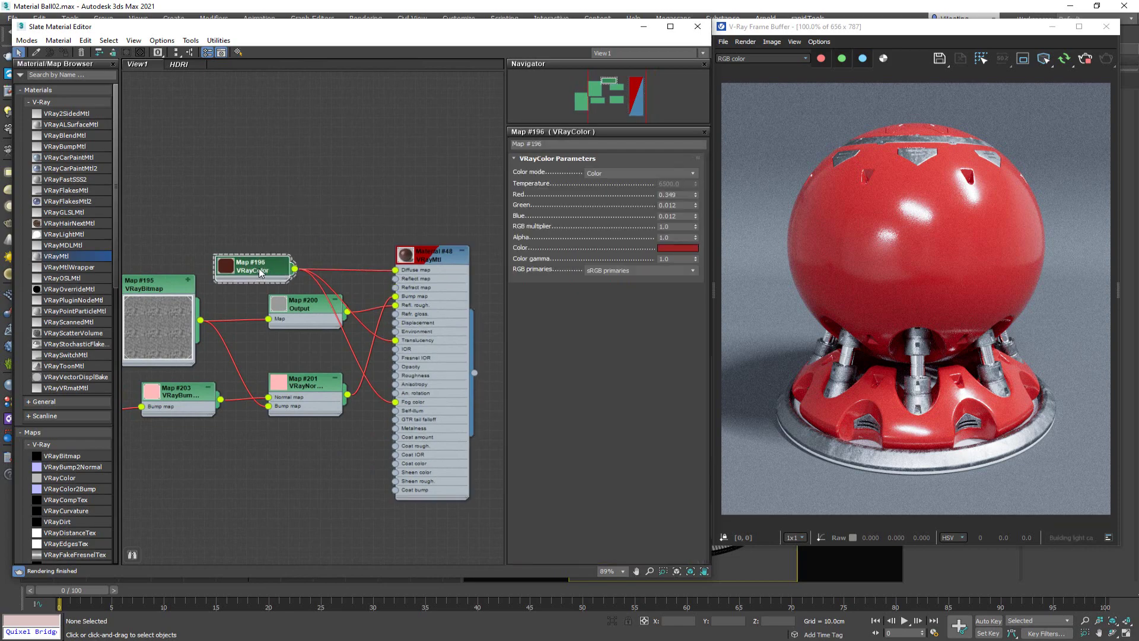
pyautogui.click(696, 248)
pyautogui.click(275, 88)
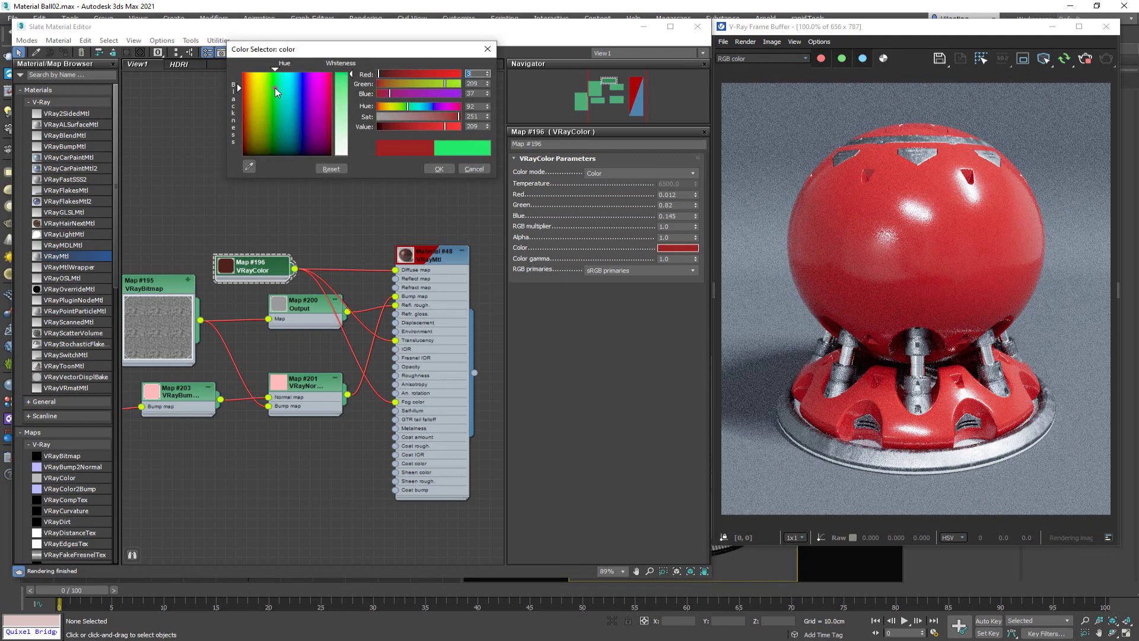
pyautogui.moveTo(275, 87); pyautogui.dragTo(274, 88)
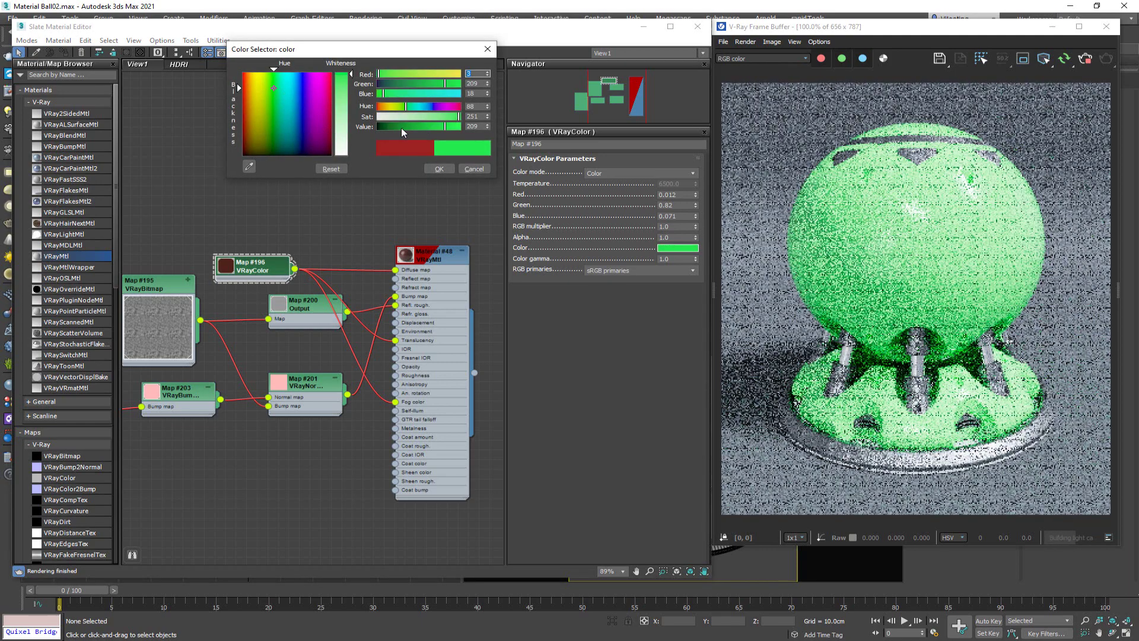
pyautogui.click(398, 127)
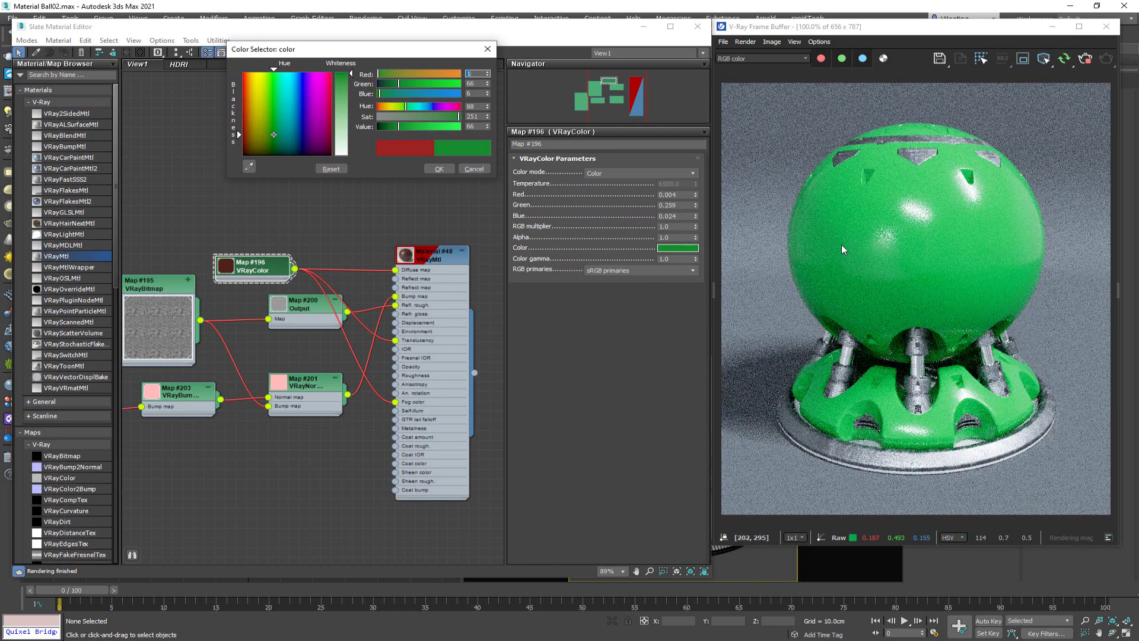
pyautogui.click(474, 169)
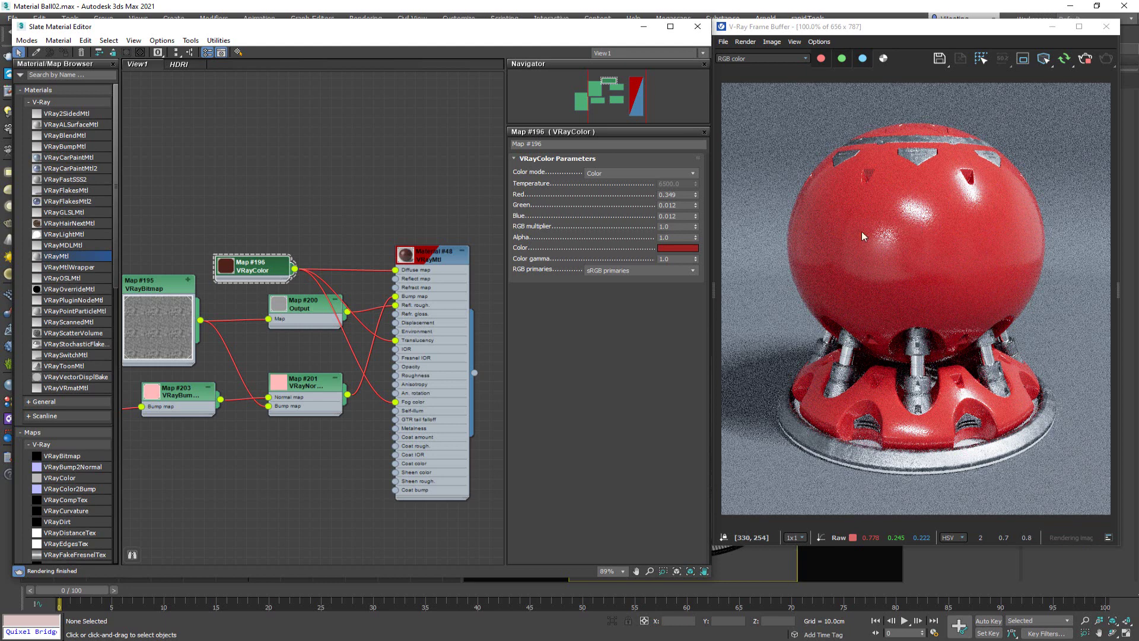
# - Show the grunge VRayBitmap's parameters and review the complete node graph of the plastic material
pyautogui.doubleClick(432, 271)
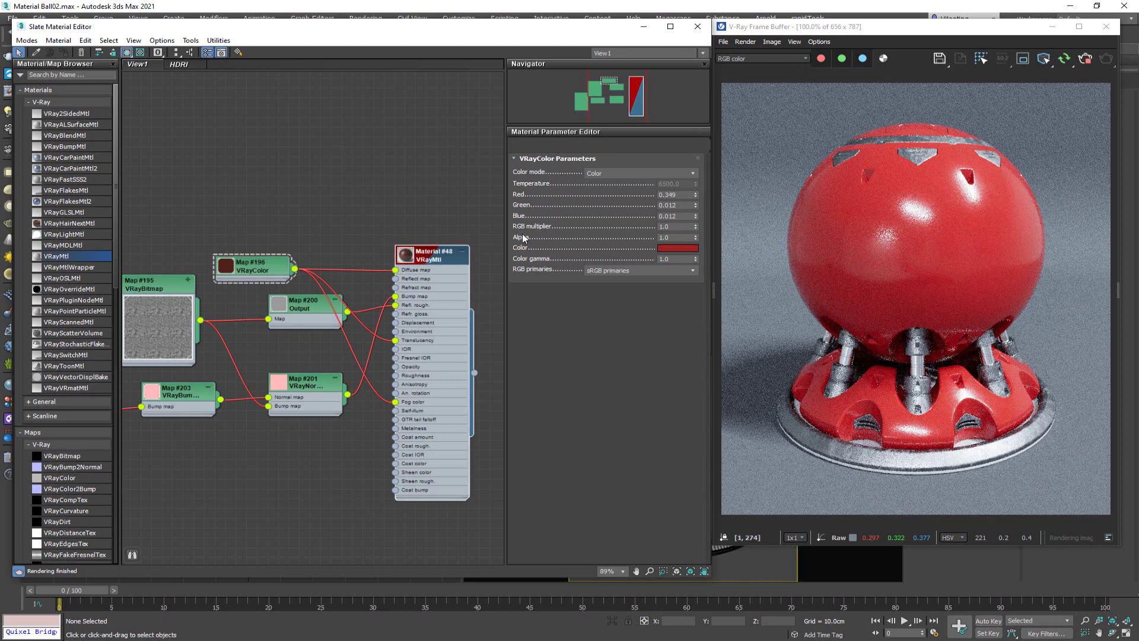
pyautogui.doubleClick(185, 322)
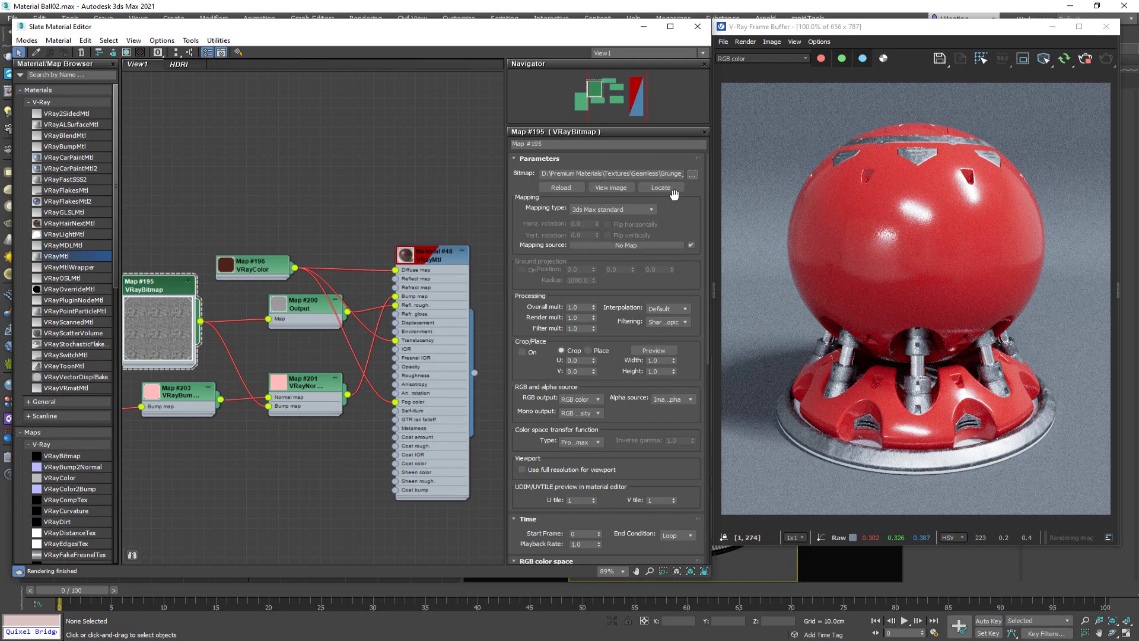
pyautogui.click(374, 236)
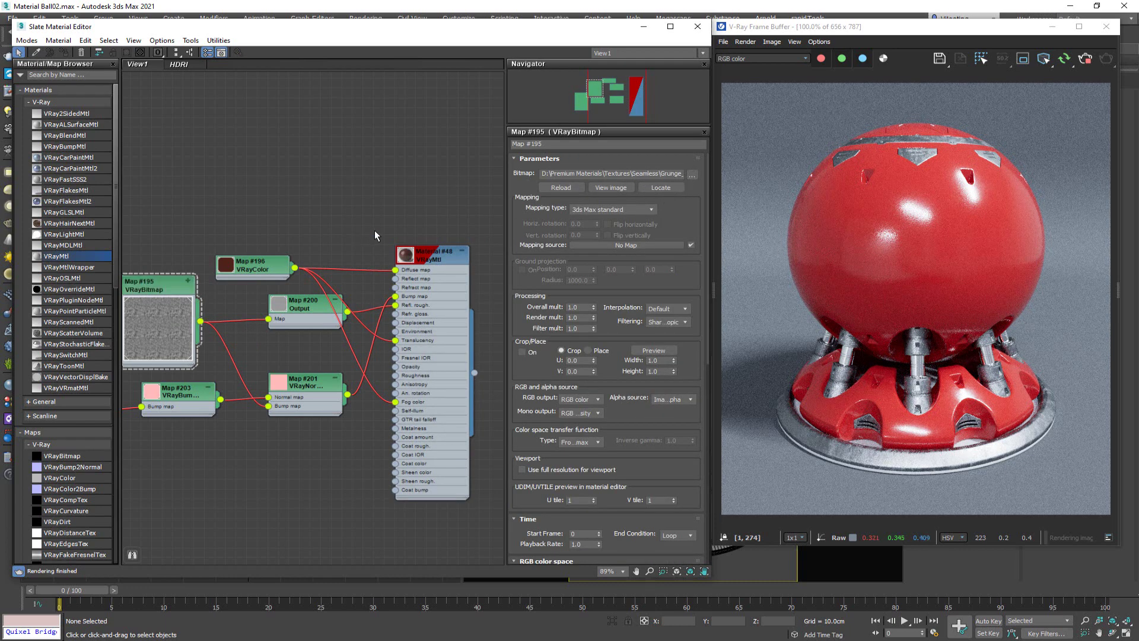
pyautogui.scroll(-2, 424, 230)
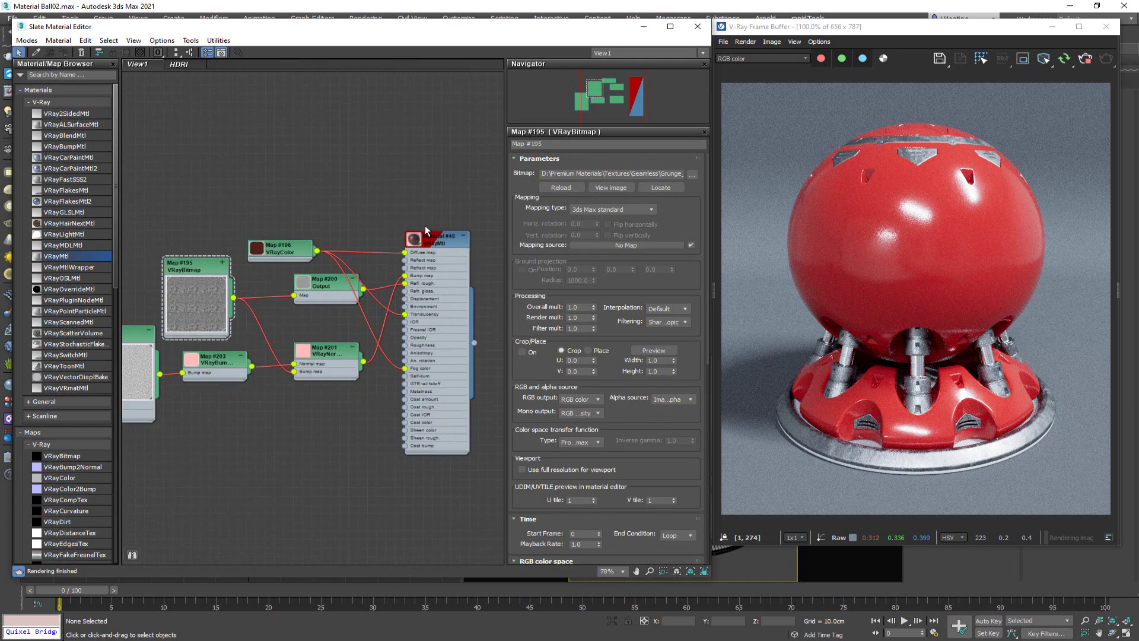
pyautogui.scroll(-2, 425, 225)
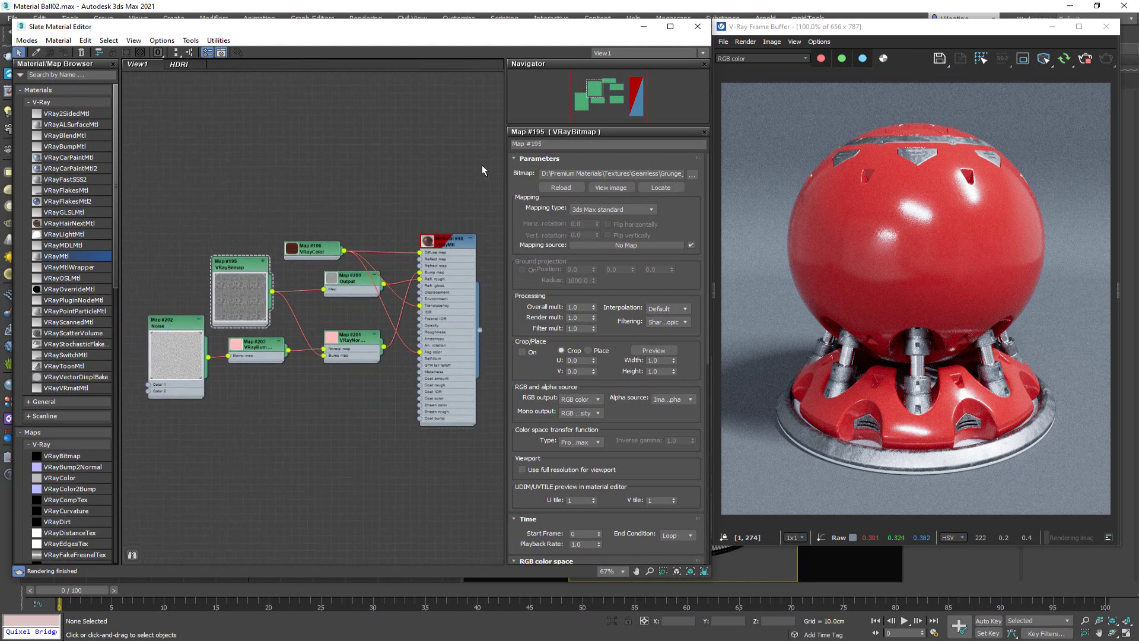